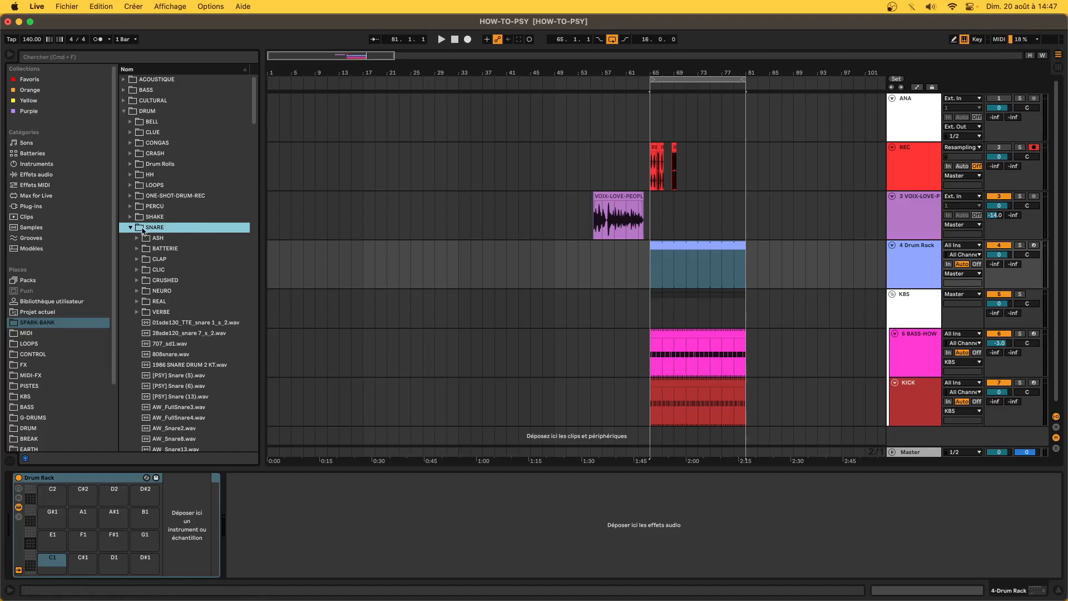
- Browse the SNARE folder and audition several TEDDY_KILLERZ snare and percussion samples
scroll(220, 352, "down", 20)
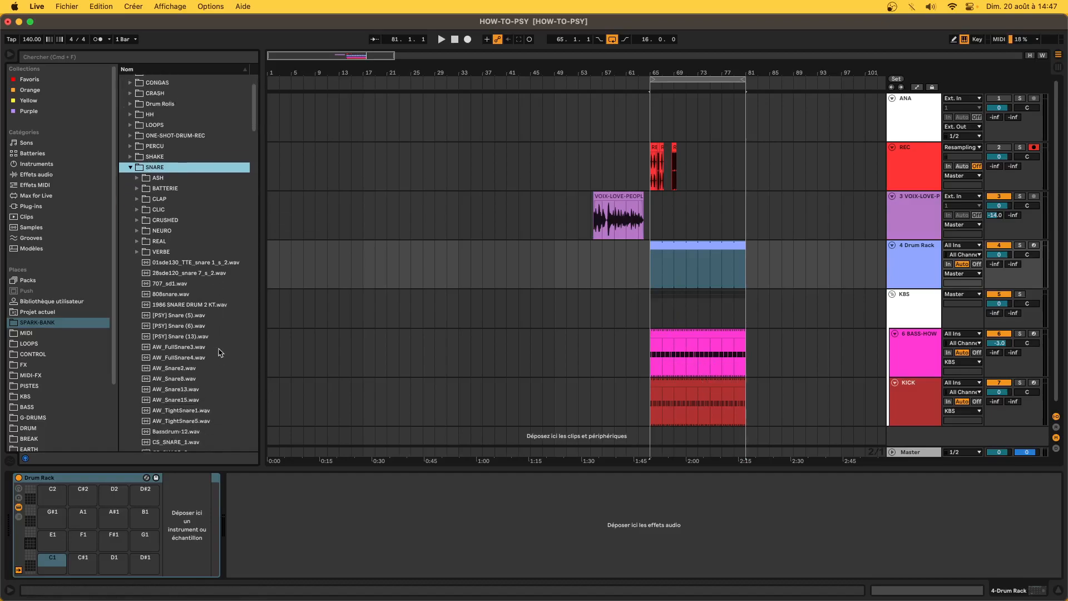
scroll(220, 352, "down", 8)
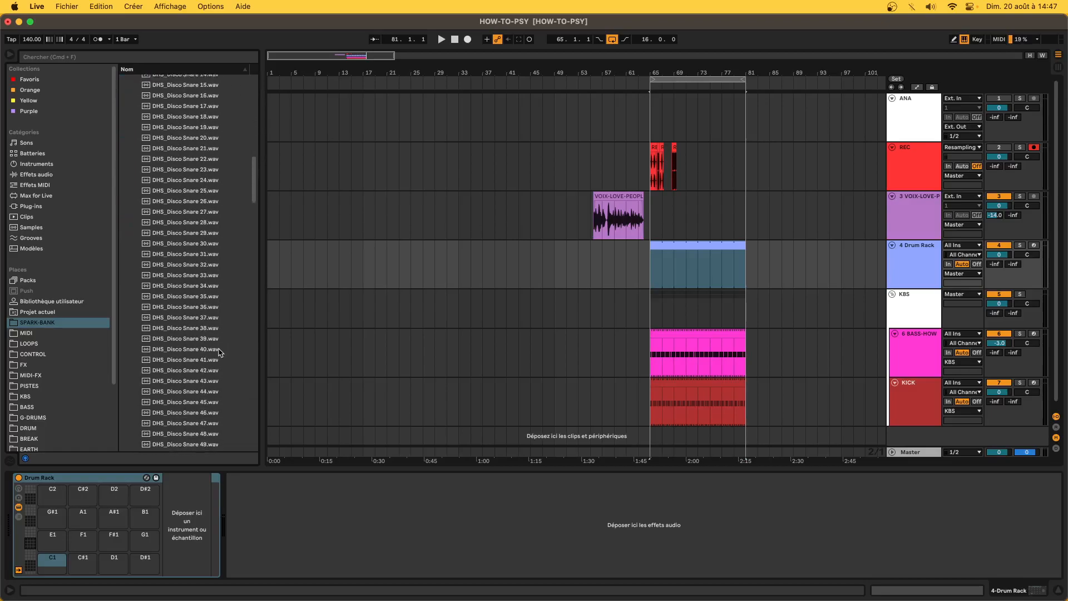
scroll(220, 352, "down", 20)
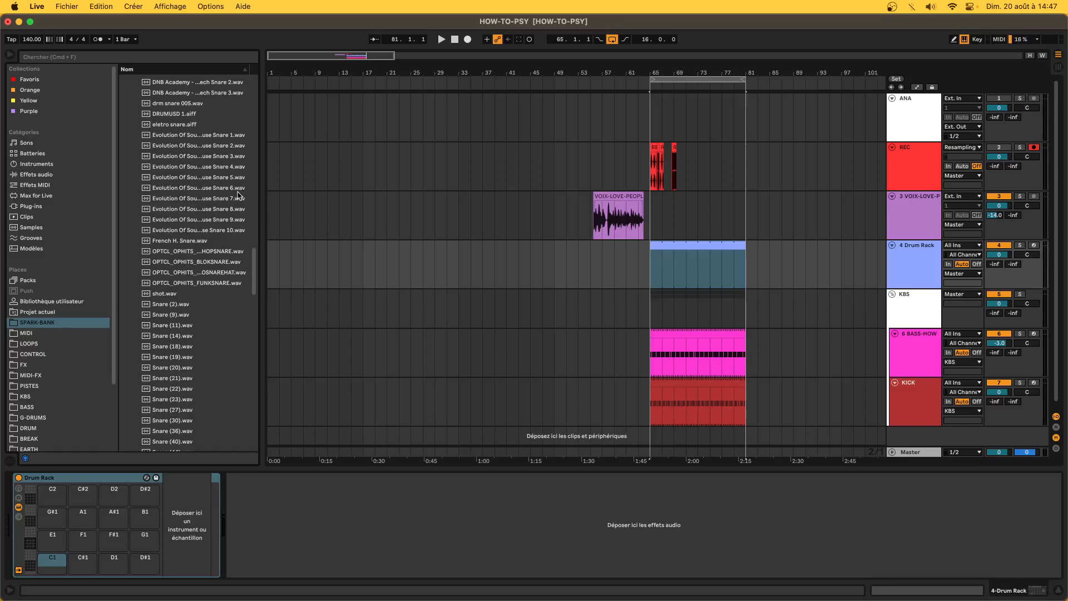
scroll(198, 416, "down", 20)
scroll(198, 421, "down", 3)
scroll(192, 345, "up", 4)
left_click(187, 271)
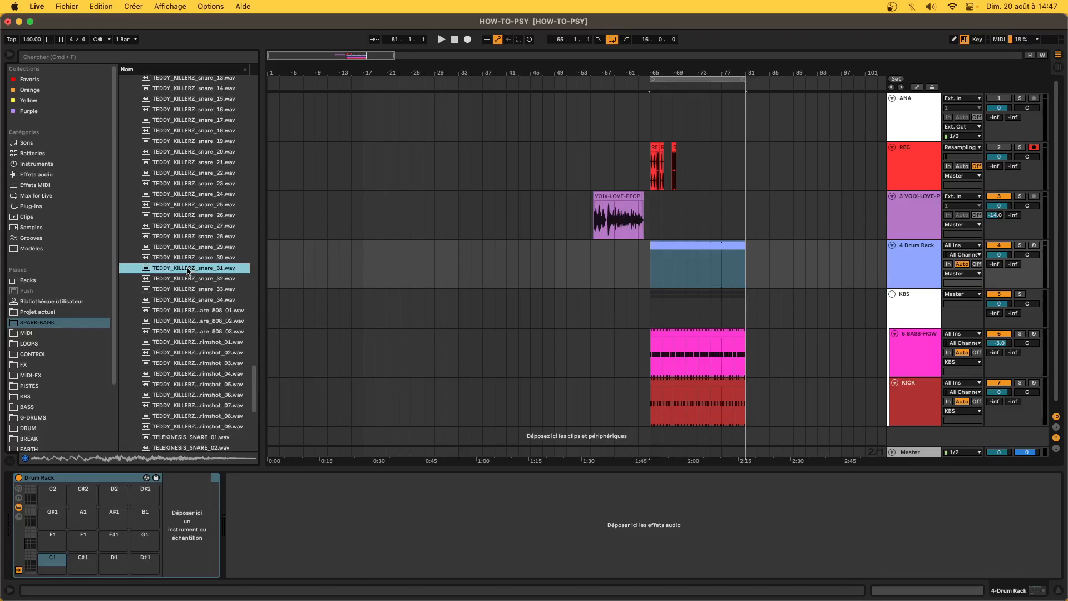
left_click(185, 217)
scroll(186, 218, "up", 9)
left_click(186, 163)
scroll(185, 162, "up", 6)
scroll(186, 165, "up", 5)
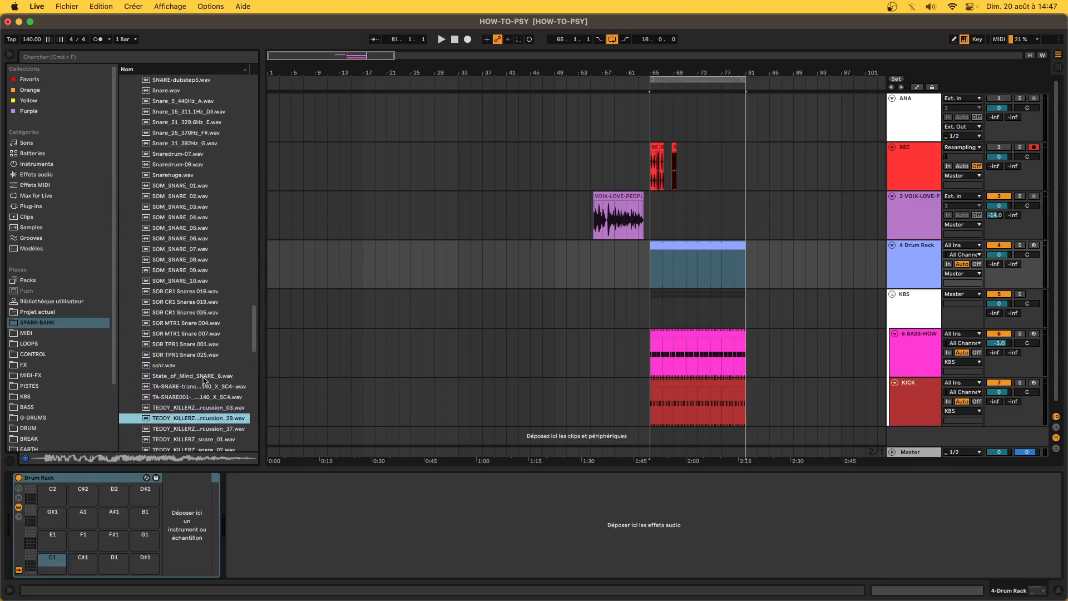
- Audition the SOR snare samples and load SOR CR1 Snares 019.wav onto the Drum Rack's C1 pad
left_click(215, 336)
key("Up")
key("Down")
key("Down")
key("Up")
key("Up")
key("Up")
key("Up")
key("Up")
key("Up")
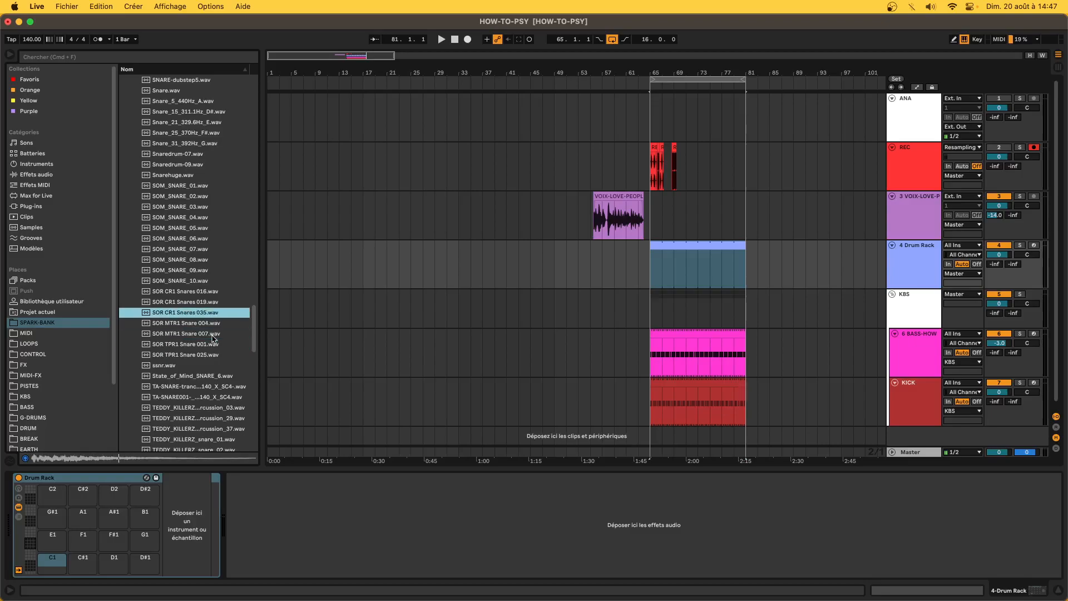
key("Down")
key("Down")
key("Down")
key("Up")
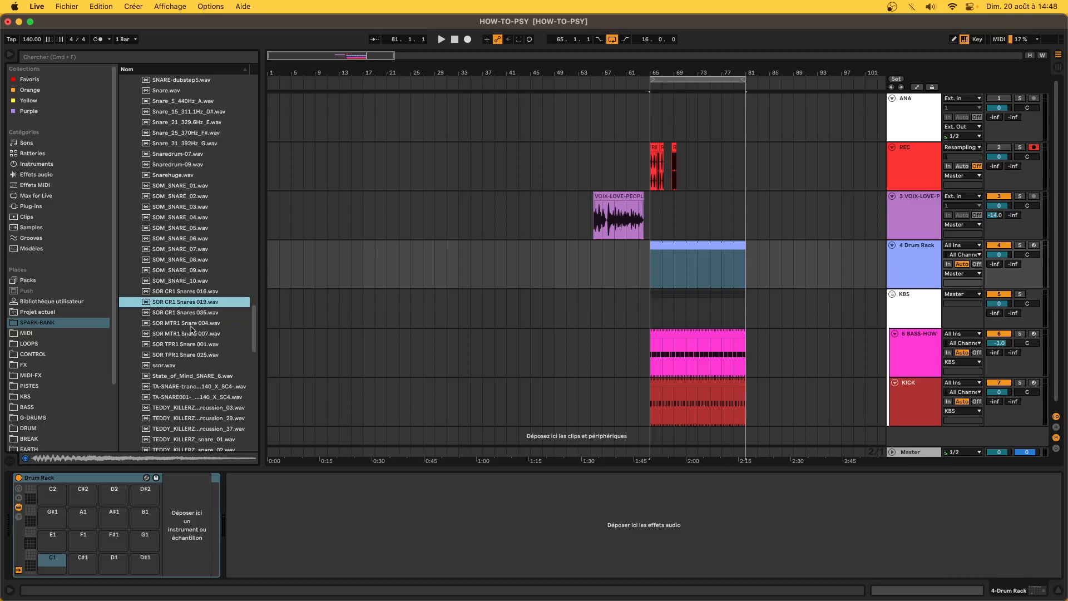
left_click_drag(180, 305, 49, 567)
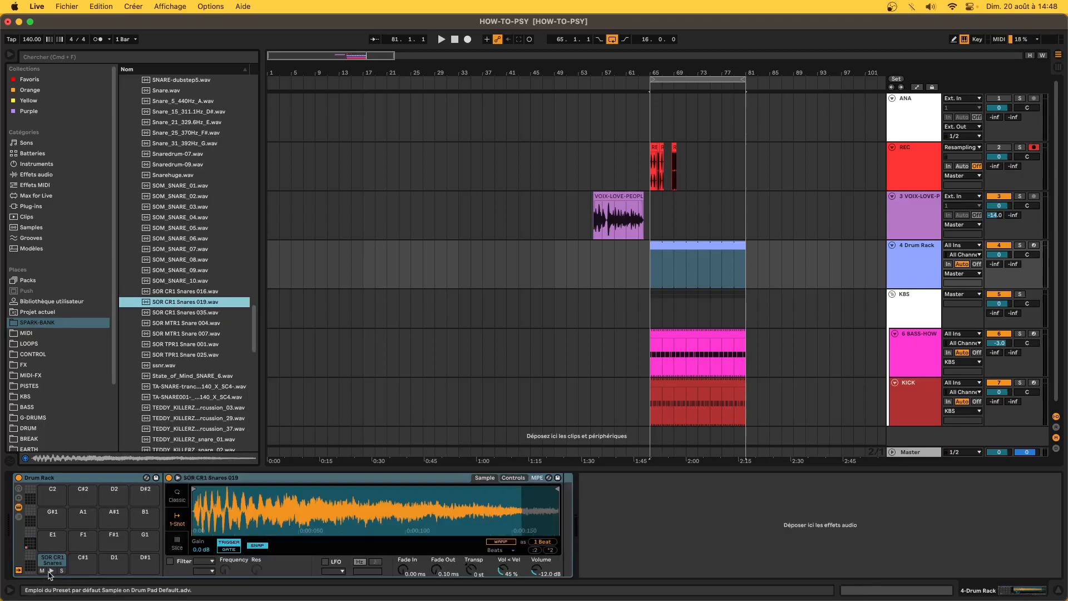
- Add EQ Eight after the C1 snare sample and enable its first band as a low cut
left_click(54, 176)
left_click(130, 111)
left_click(161, 144)
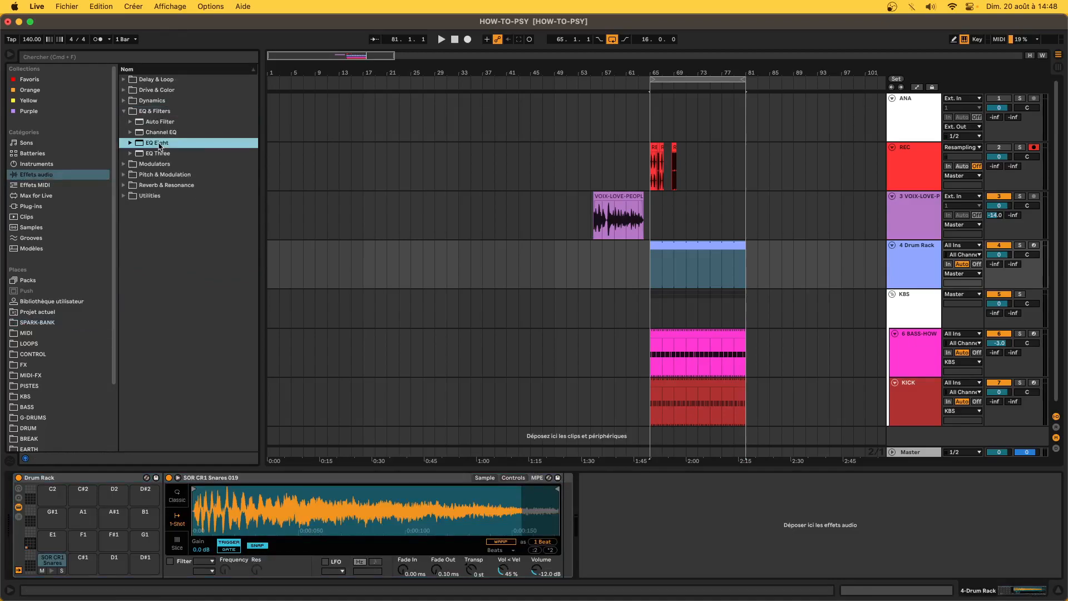
left_click_drag(562, 544, 564, 540)
left_click(603, 572)
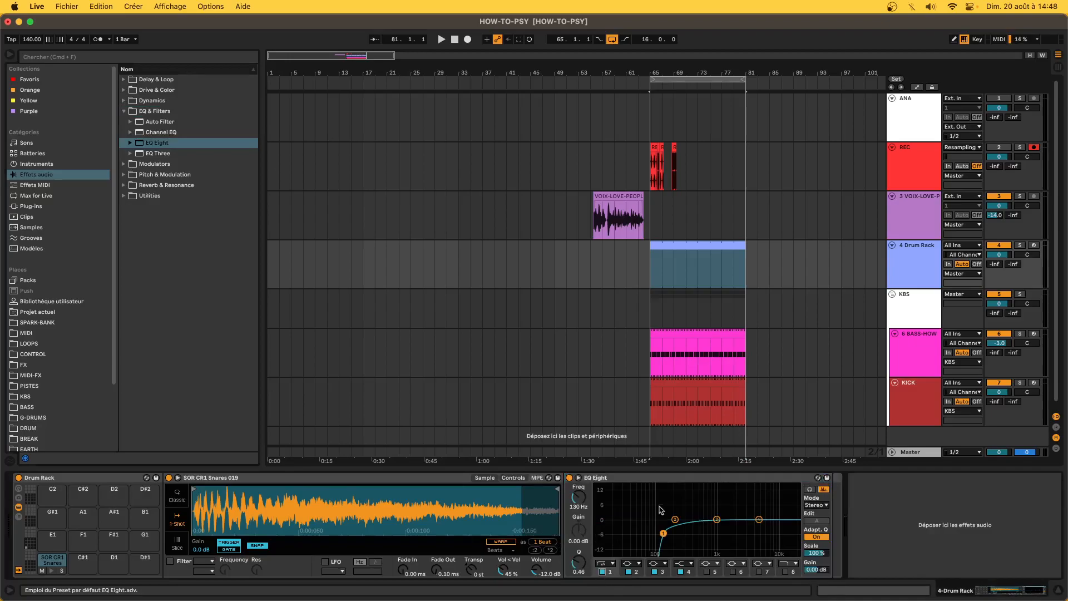
- Draw a one-beat snare note from 1.2 to 1.3 in the Drum Rack clip and shorten its loop to three beats
double_click(686, 243)
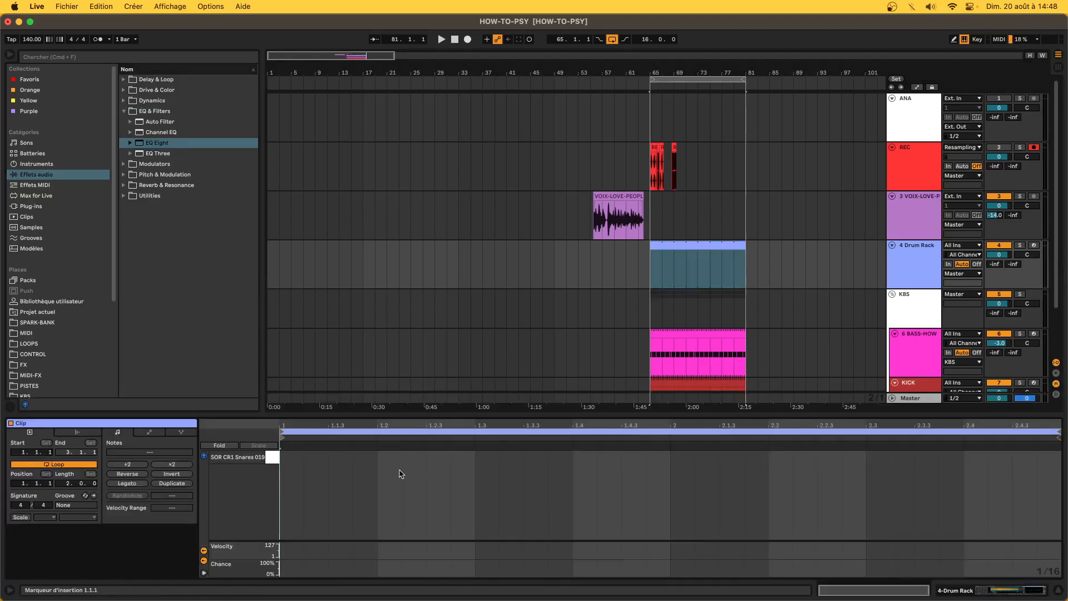
left_click_drag(386, 458, 476, 463)
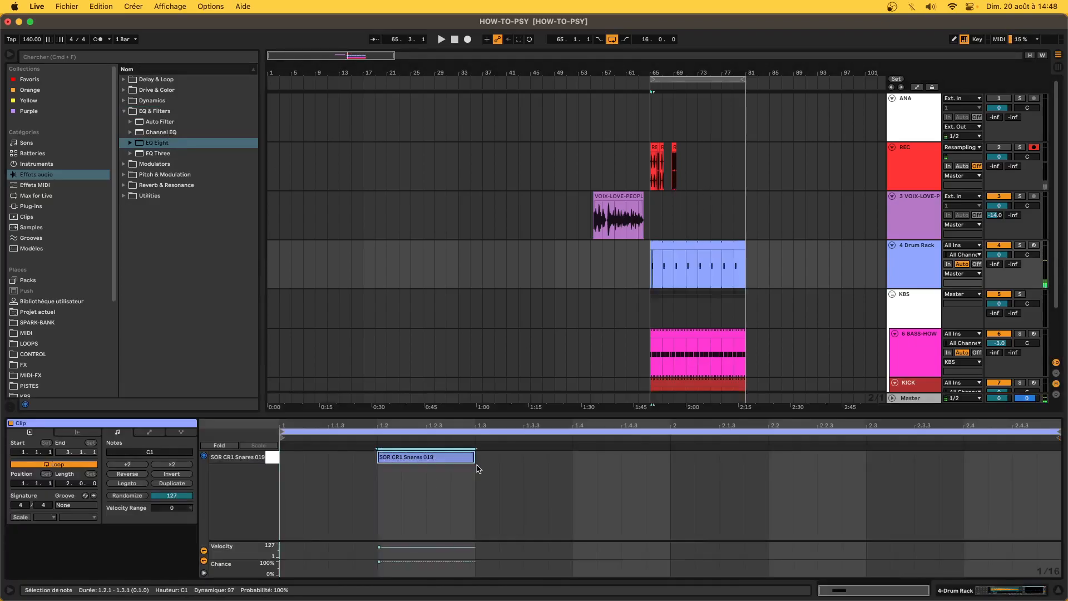
left_click_drag(1059, 432, 573, 431)
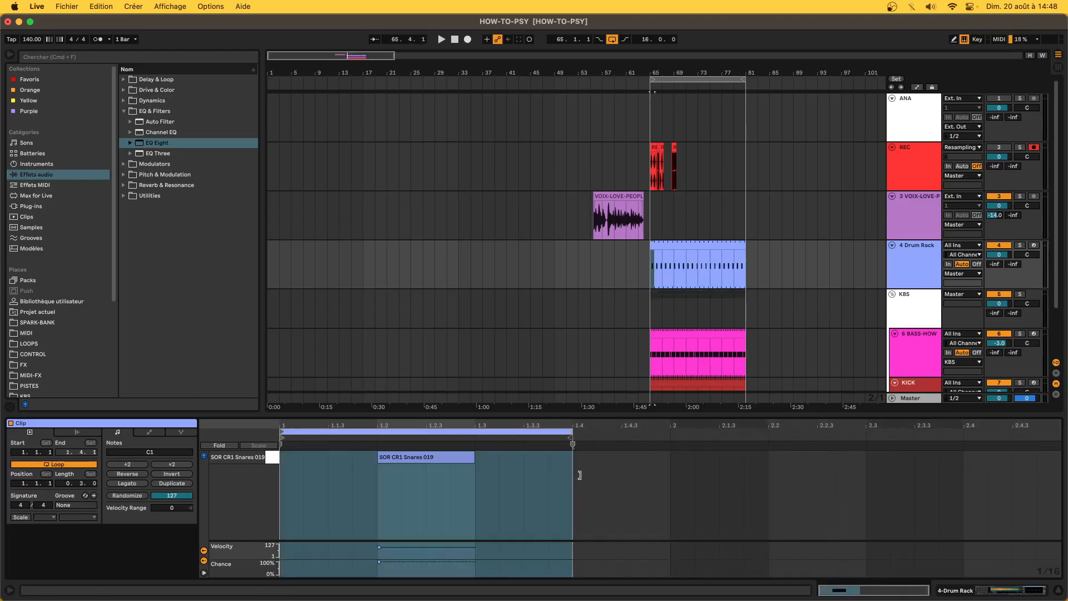
left_click(680, 245)
left_click(1001, 589)
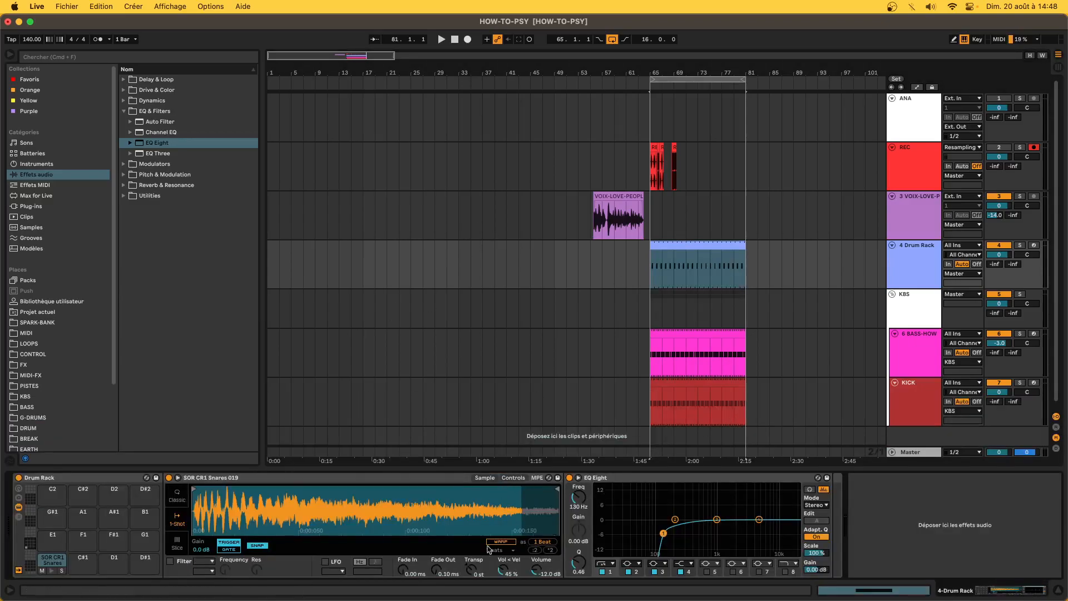
- Set the snare sample's Fade Out to 17.6 ms and raise the EQ Eight low-cut frequency while playing the loop
left_click_drag(437, 575, 437, 559)
key("space")
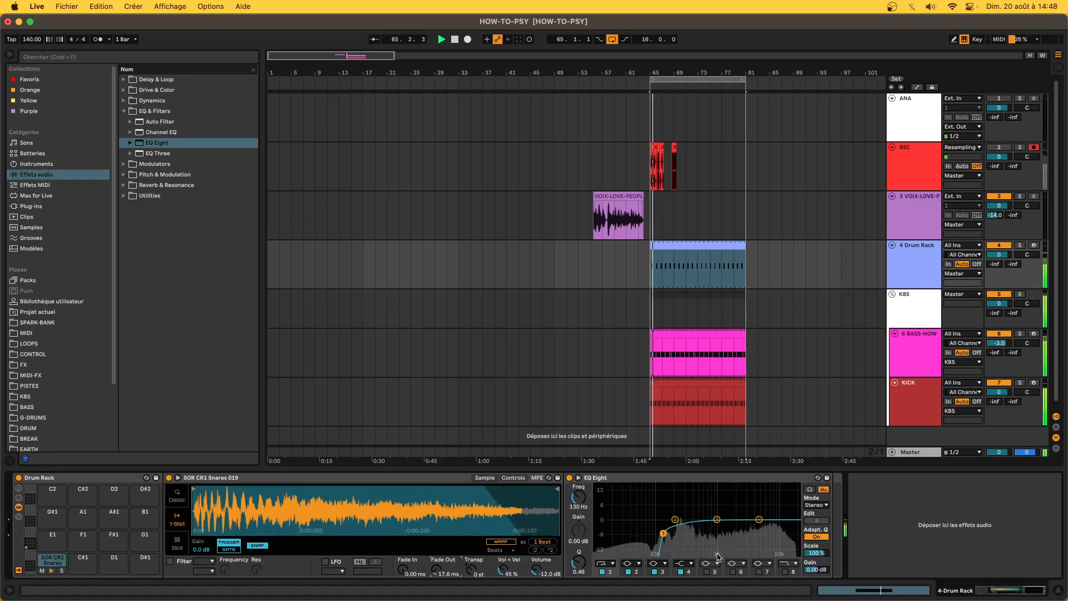
left_click_drag(664, 532, 712, 511)
key("space")
- Shorten the snare note to end at 1.2.3 and reduce the clip's loop length to two beats
double_click(678, 242)
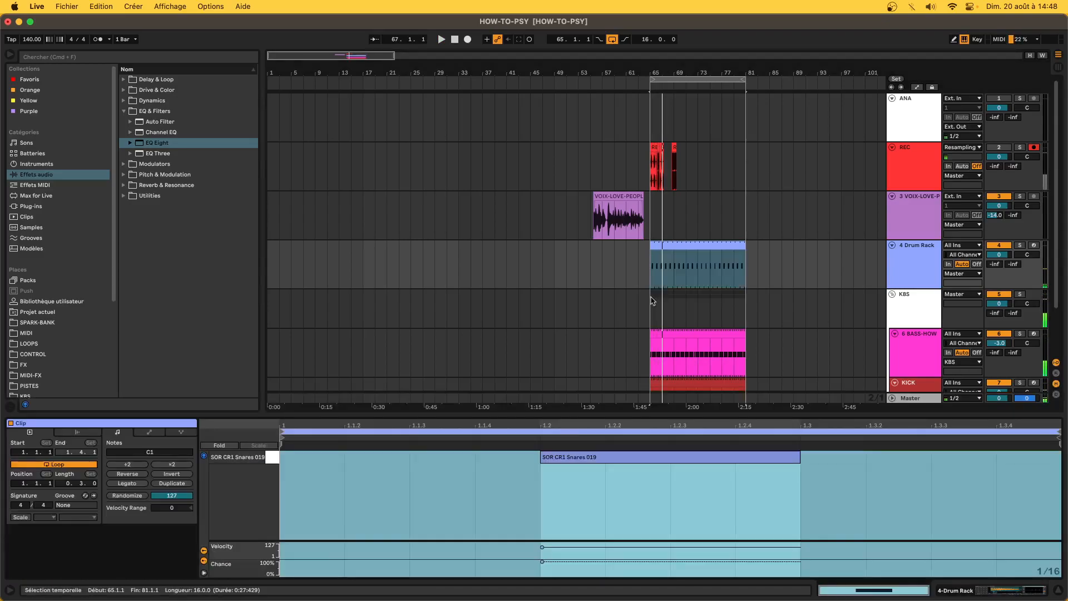
left_click_drag(799, 456, 679, 475)
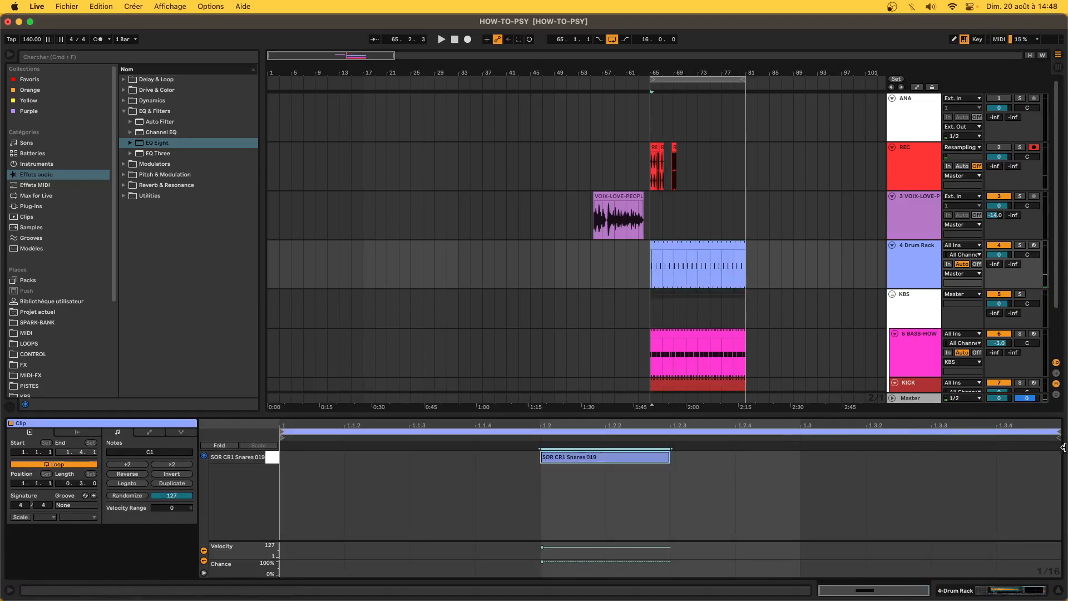
left_click_drag(1058, 433, 801, 434)
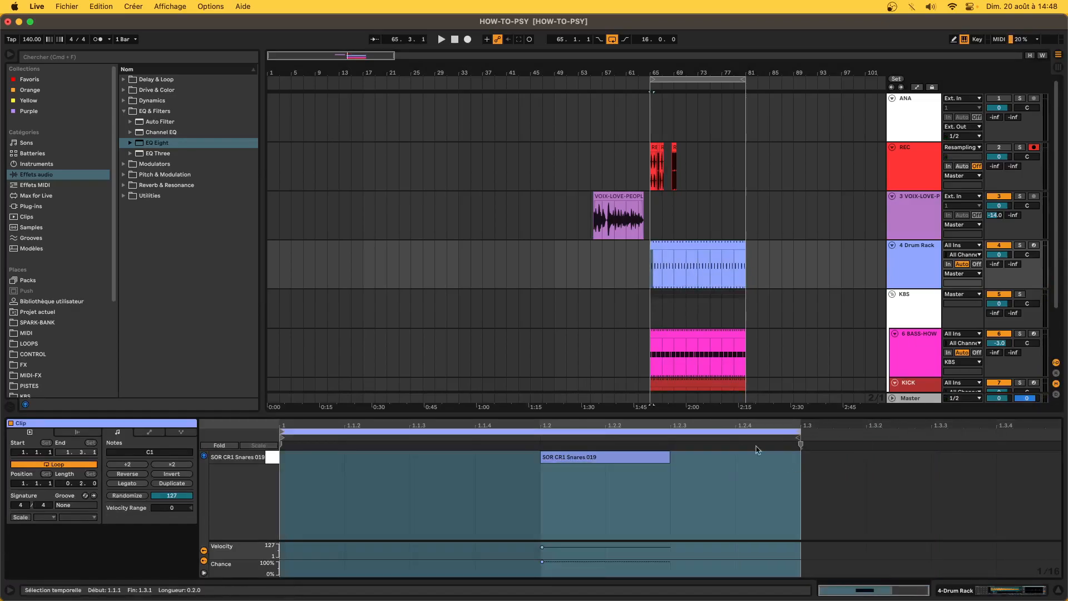
left_click(698, 245)
left_click(721, 457)
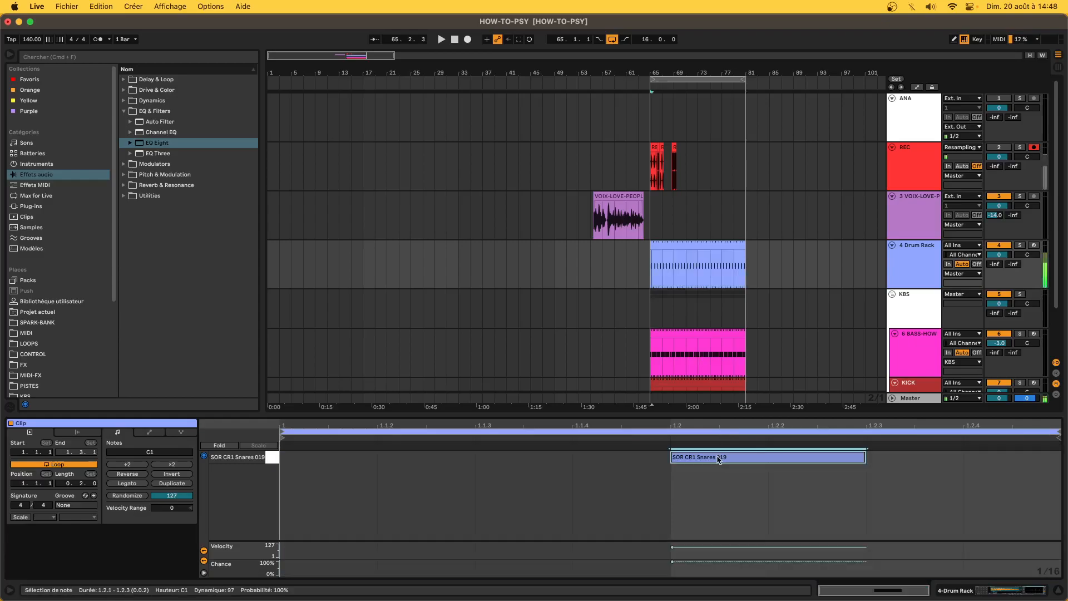
- Refine EQ Eight's low cut during playback, boost band 2 by 1.86 dB at 1.67 kHz, and turn off band 3
left_click(991, 596)
key("space")
left_click_drag(713, 510, 680, 520)
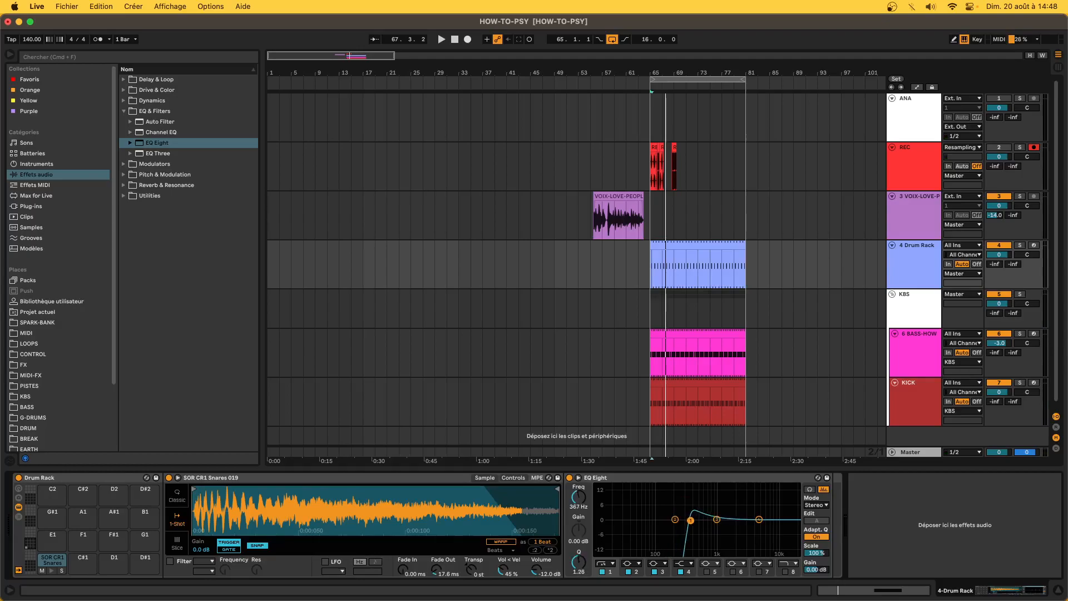
key("space")
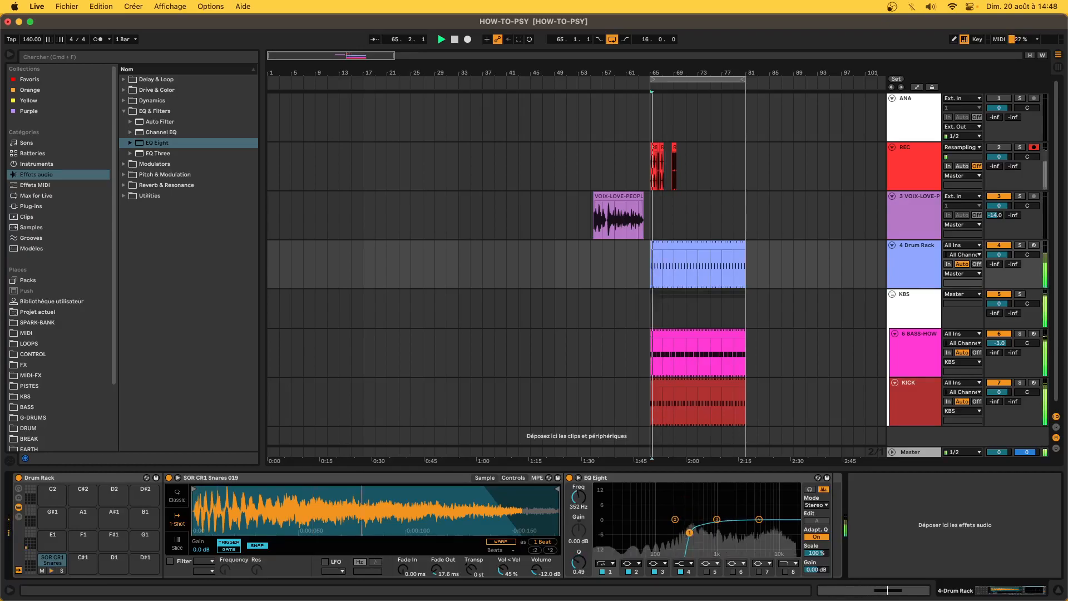
left_click_drag(689, 533, 730, 515)
key("space")
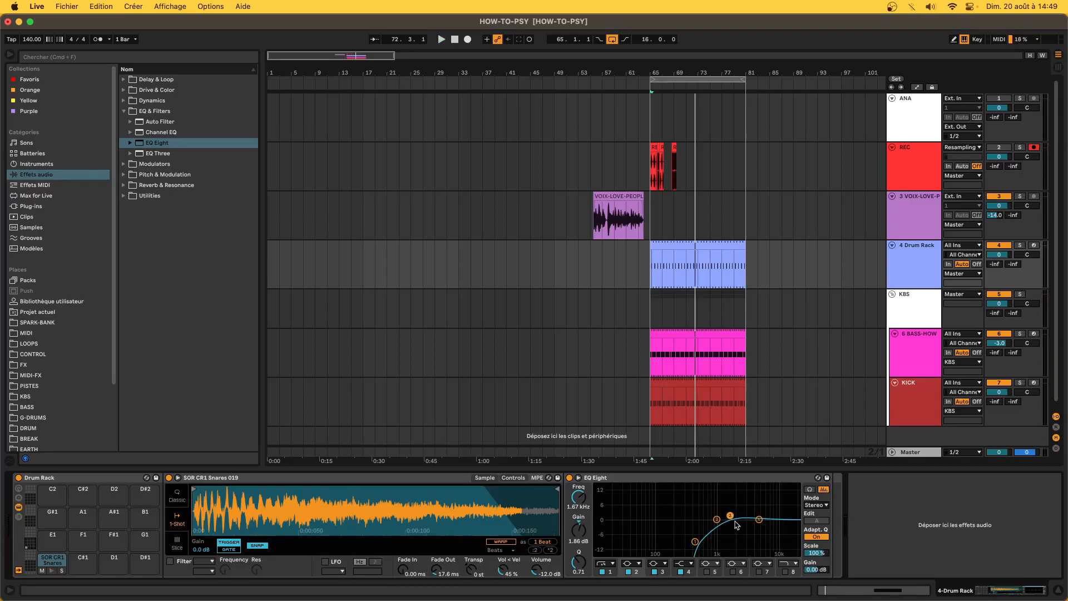
left_click(654, 572)
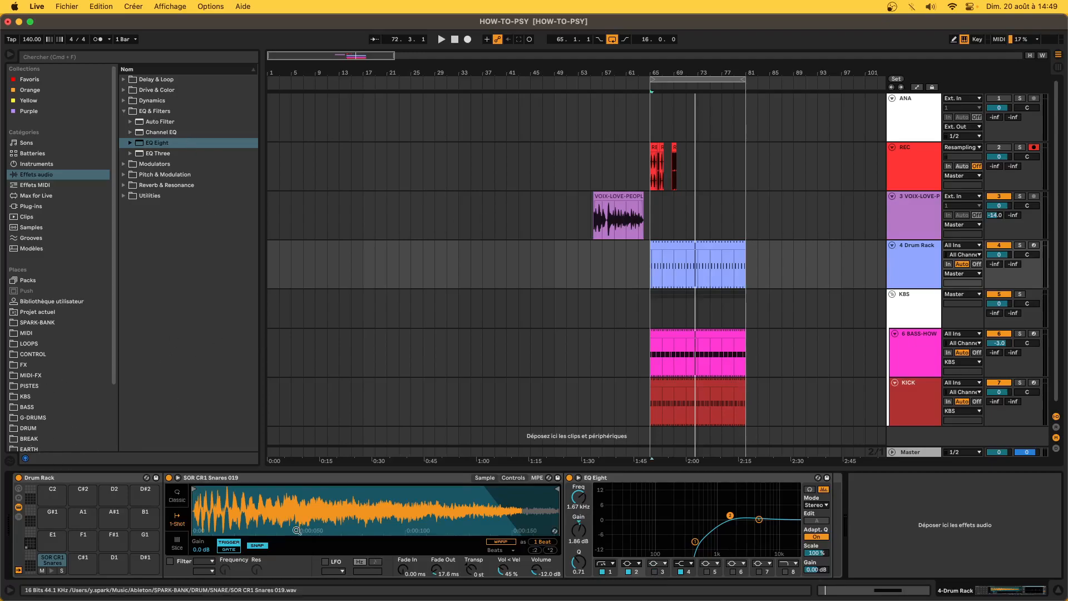
- Add Utility's Mono preset after EQ Eight and bypass it while playing the loop
left_click(56, 178)
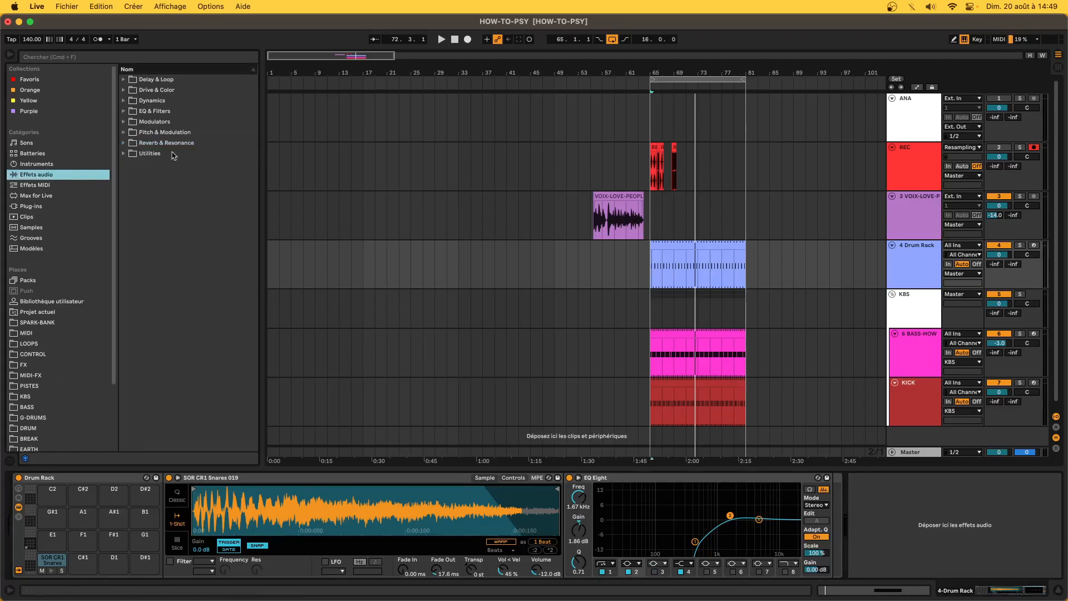
left_click(123, 155)
left_click(132, 259)
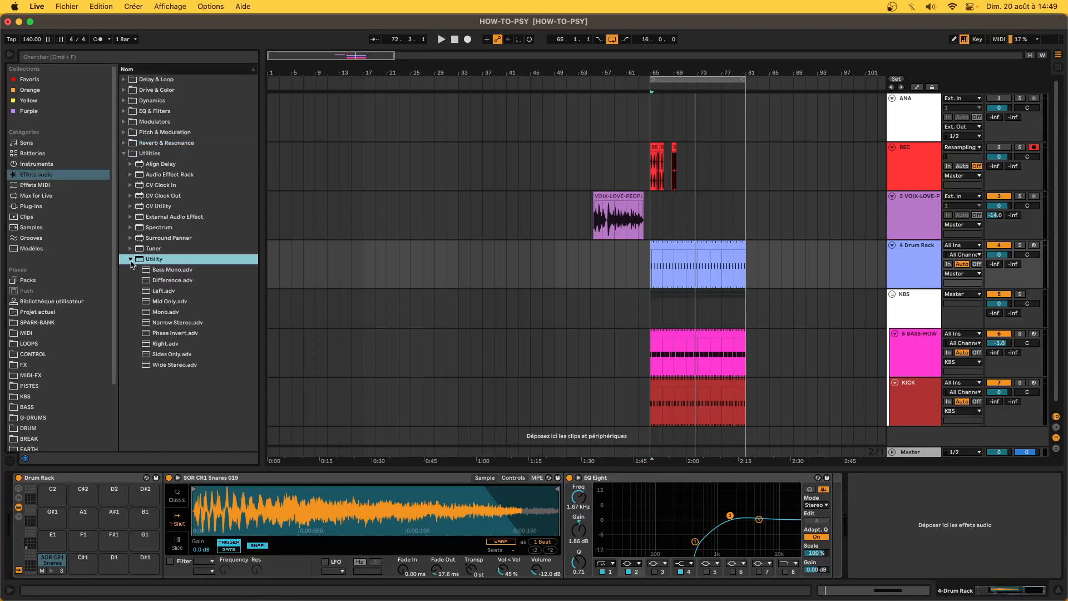
left_click_drag(162, 307, 802, 556)
key("space")
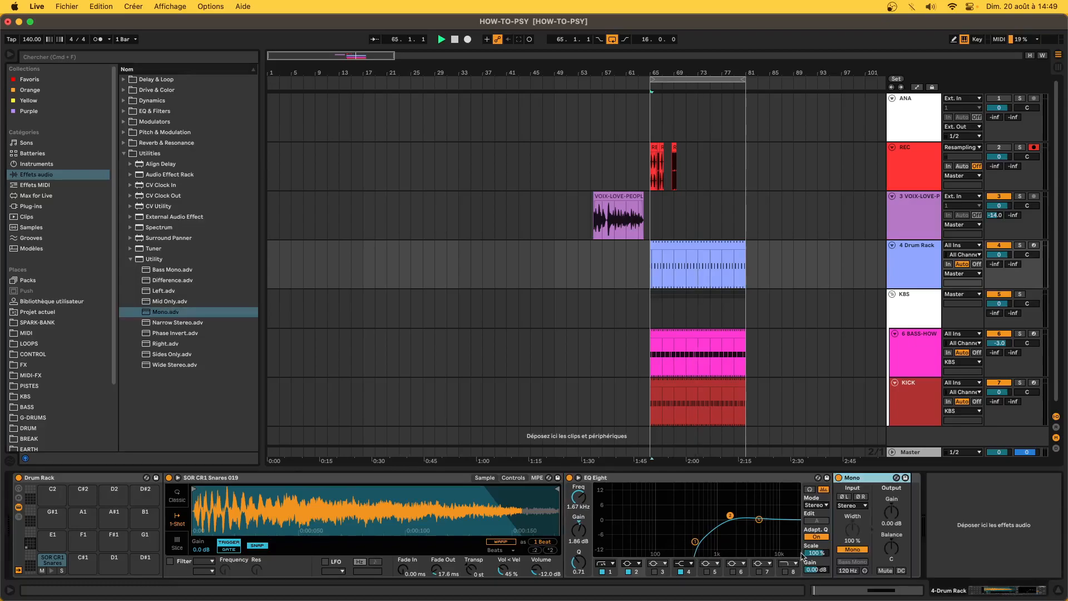
left_click(839, 478)
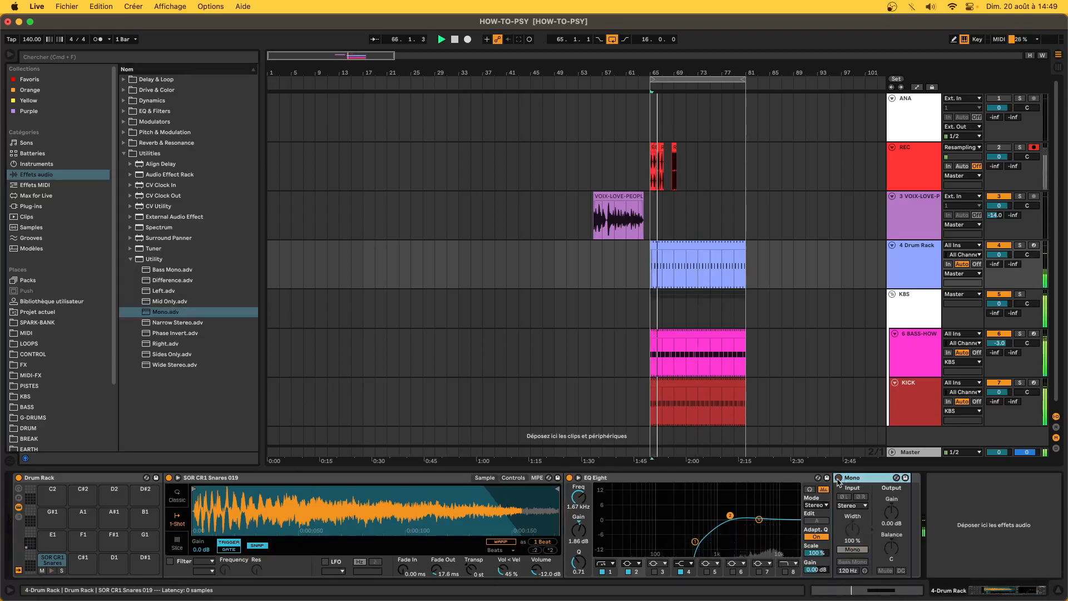
key("space")
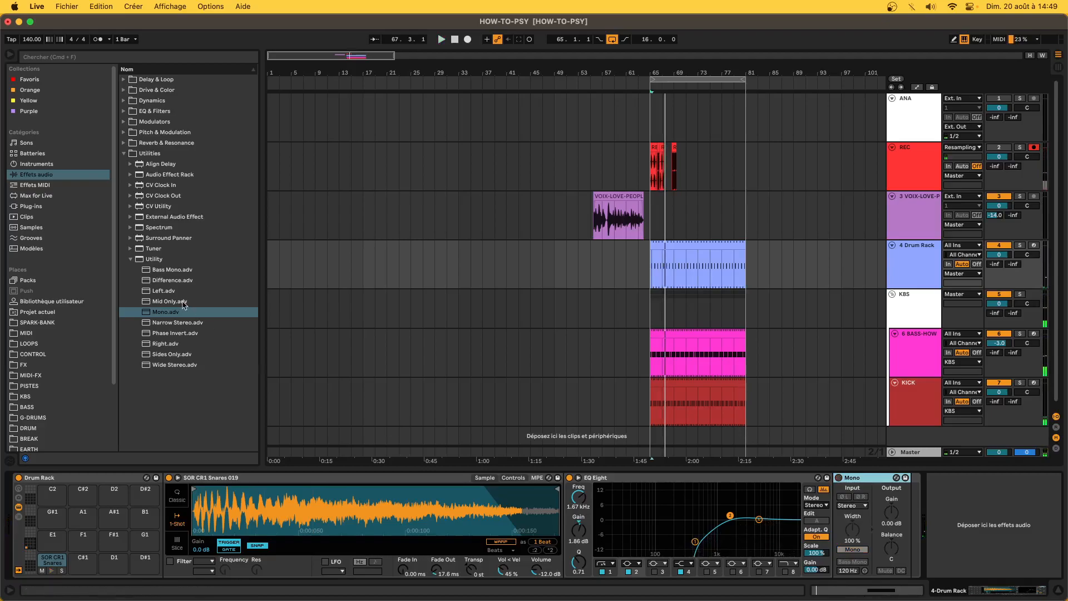
- Return to the SPARK-BANK library and audition 707_sd1.wav and the VERBE folder's RHnd-SD2 P01.aiff snare
left_click(20, 333)
left_click(48, 325)
scroll(206, 292, "up", 10)
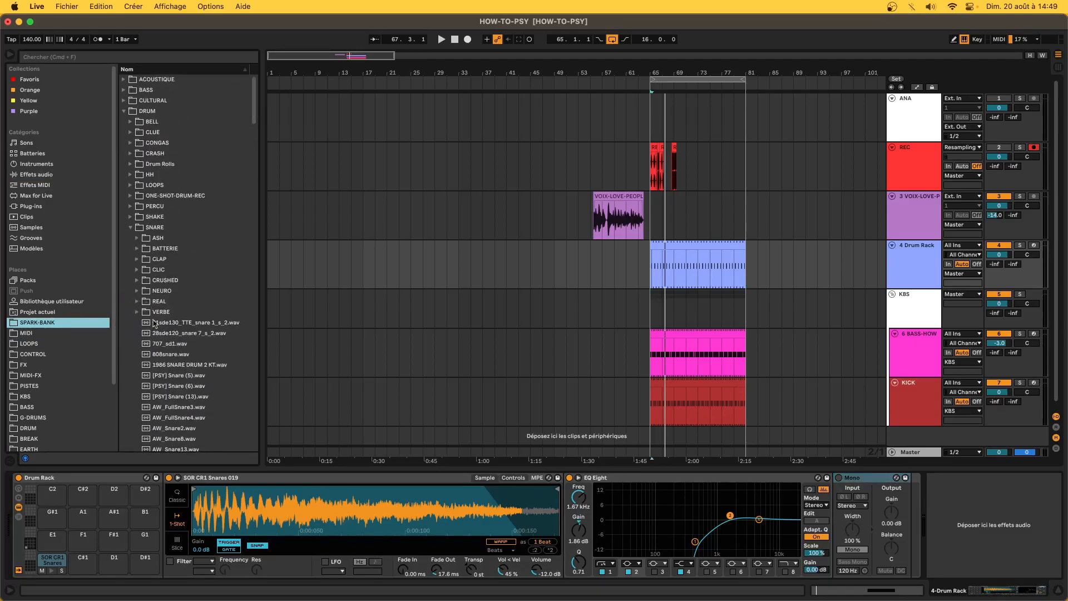
left_click(138, 313)
left_click(166, 356)
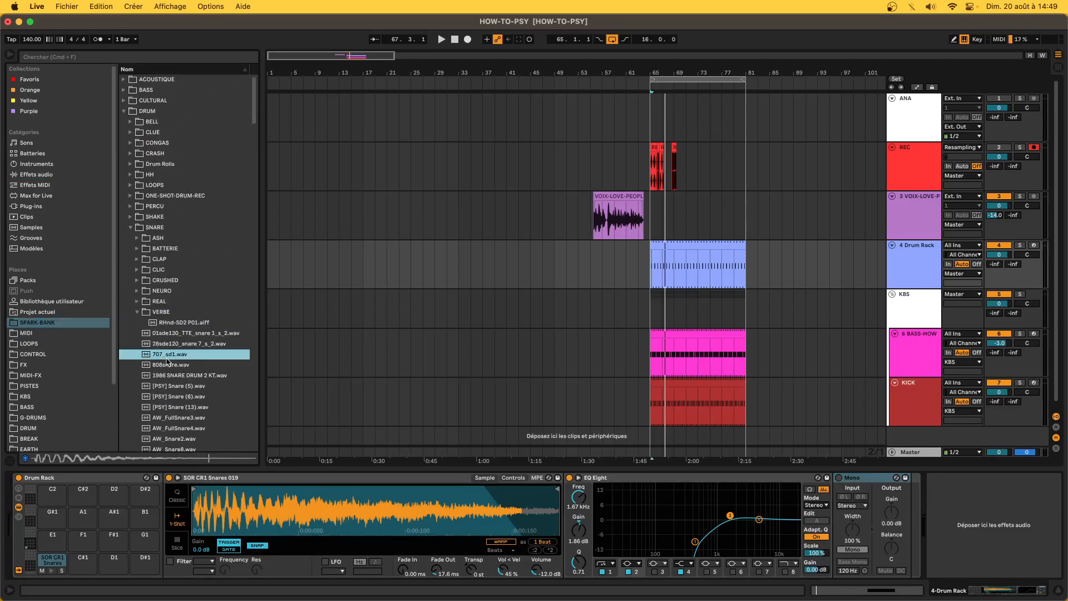
left_click(163, 323)
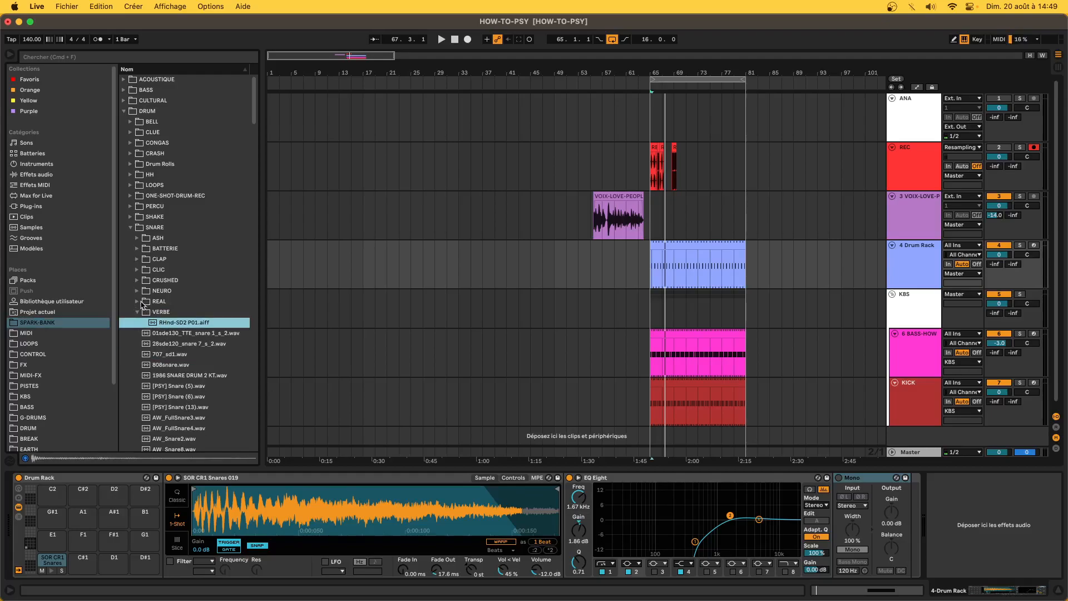
- Audition snares in the REAL folder and load SNARE-top-crash.wav onto the Drum Rack's C#1 pad
left_click(142, 302)
left_click(192, 344)
left_click(191, 396)
left_click(184, 412)
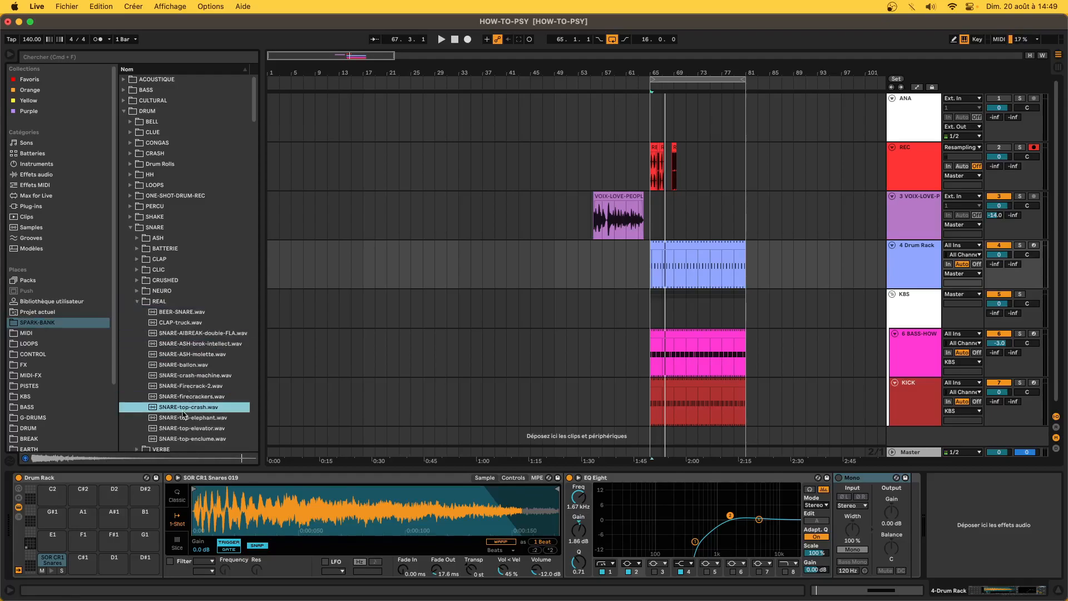
left_click(173, 345)
left_click(179, 408)
left_click_drag(179, 408, 78, 563)
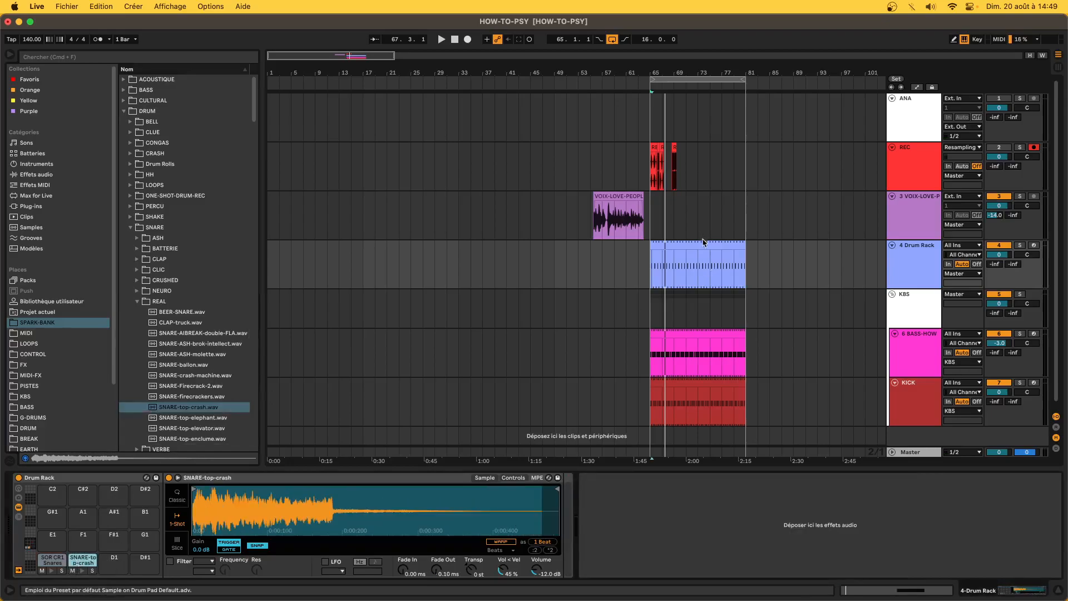
- Duplicate the SOR CR1 Snares 019 note at 1.2 onto the SNARE-top-crash row of the Drum Rack clip
double_click(703, 242)
left_click(760, 473)
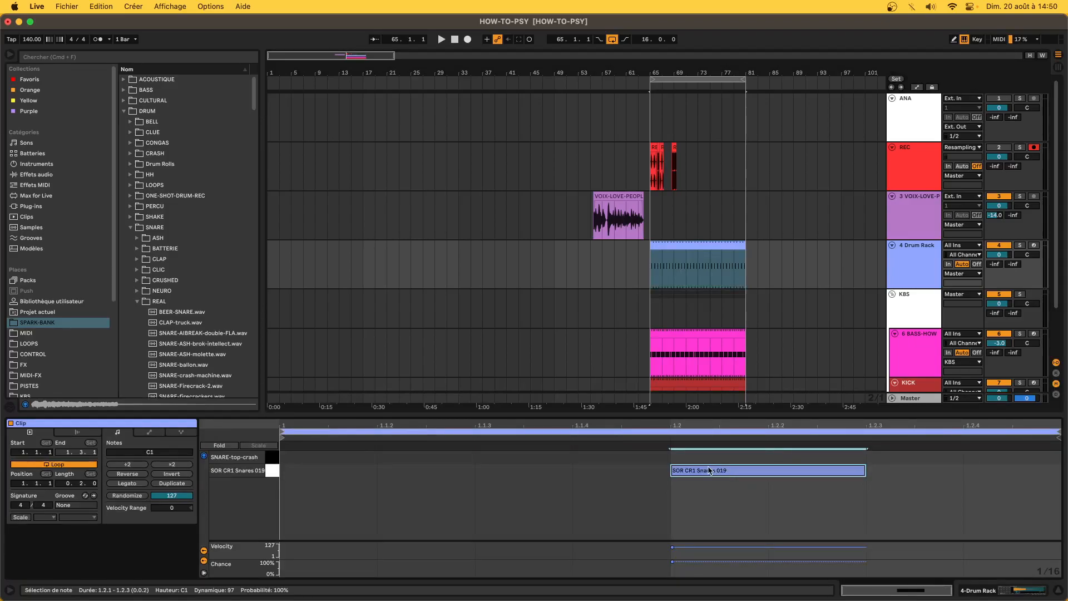
left_click_drag(709, 470, 709, 457)
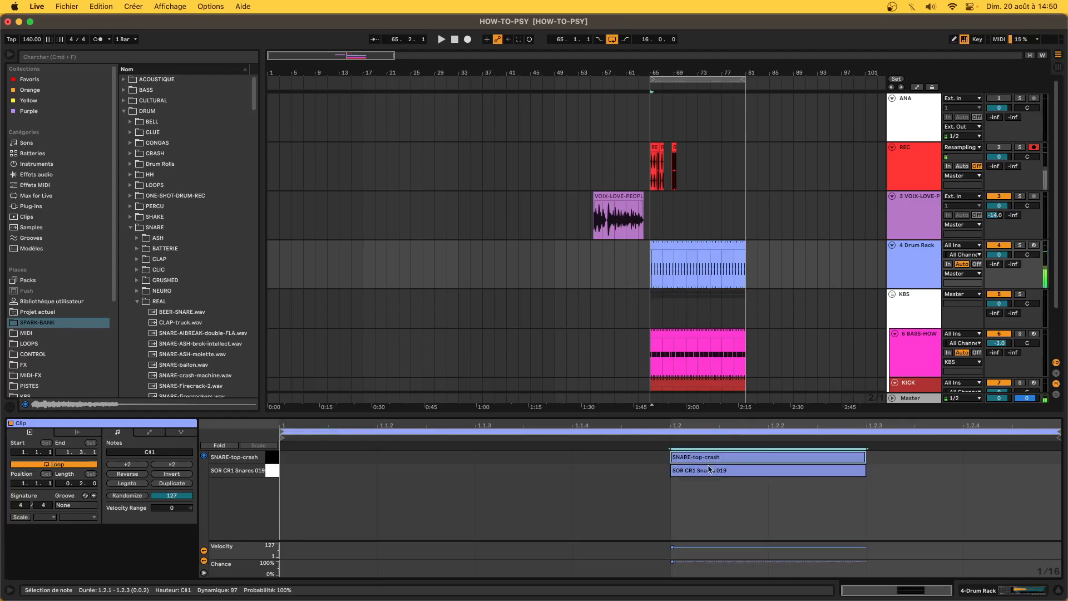
left_click(1033, 591)
key("space")
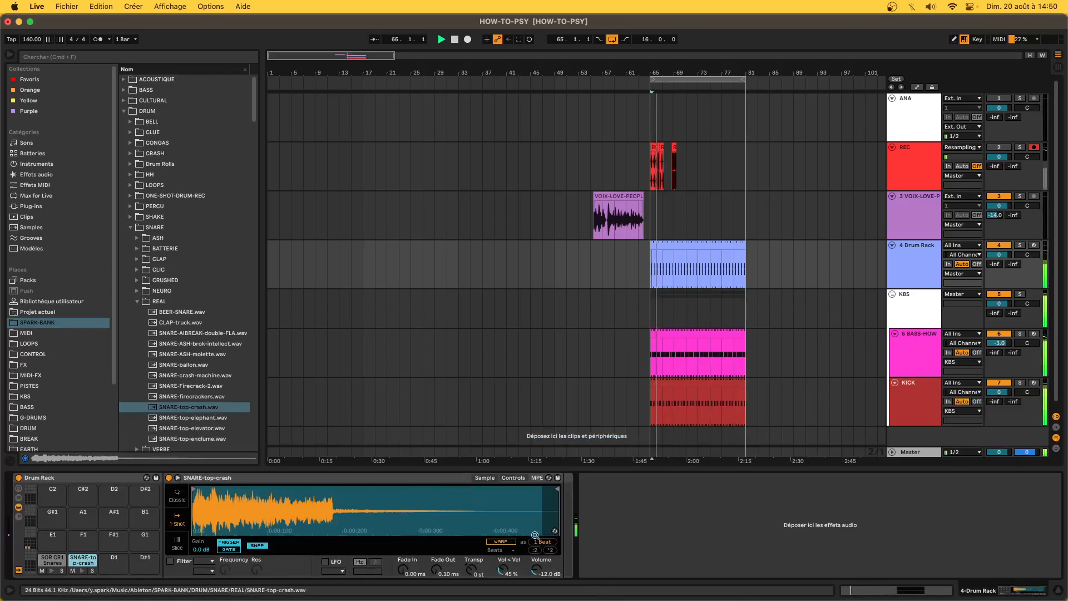
left_click_drag(536, 570, 537, 590)
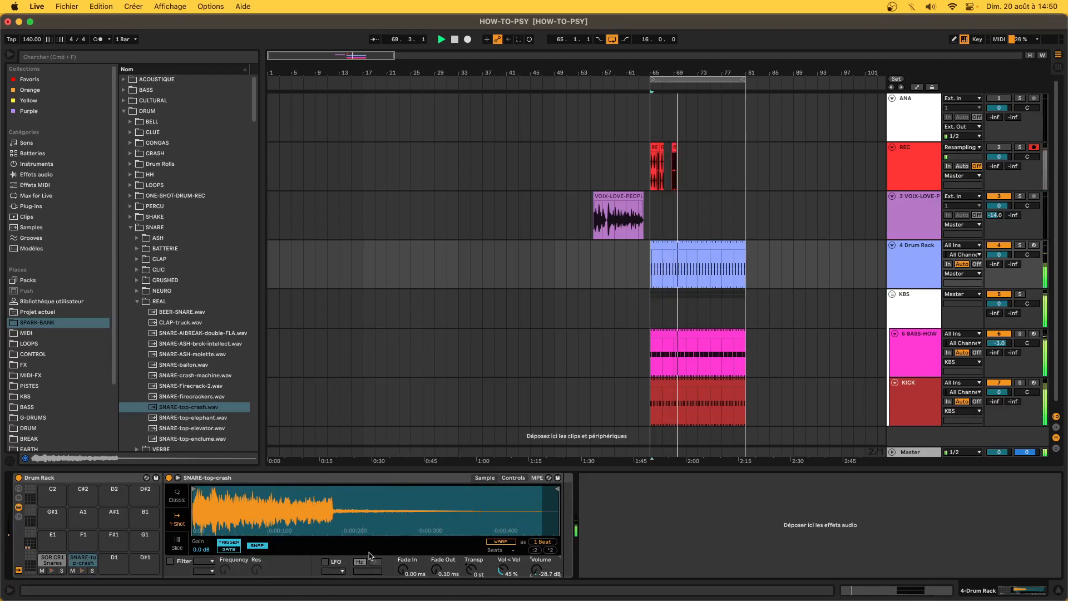
key("space")
- Pan the SNARE-top-crash sample to 50L in its amplitude controls while the loop plays
left_click(513, 478)
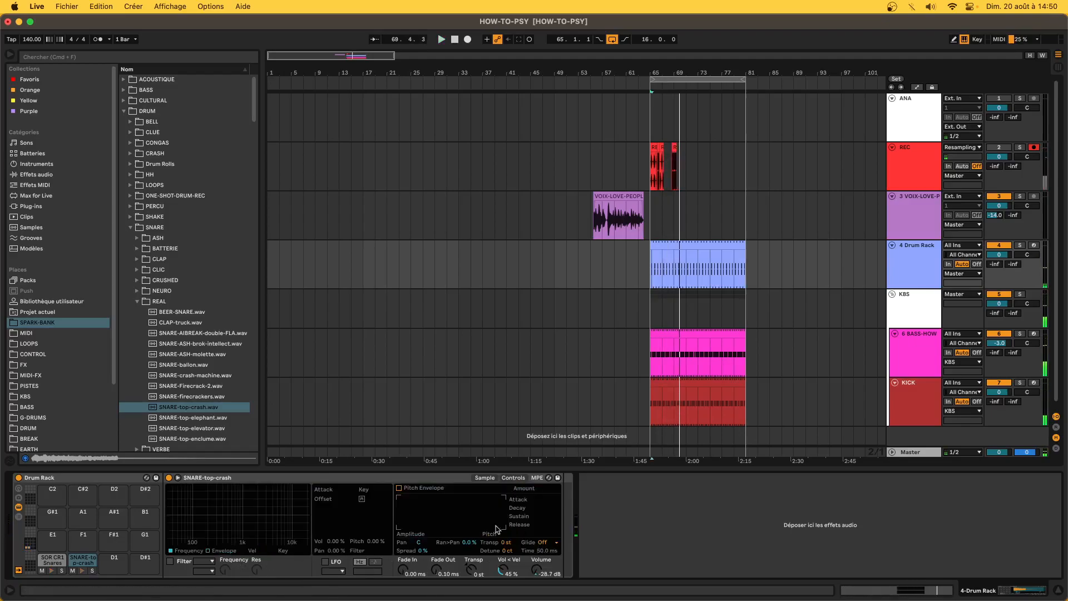
key("space")
left_click_drag(415, 544, 415, 562)
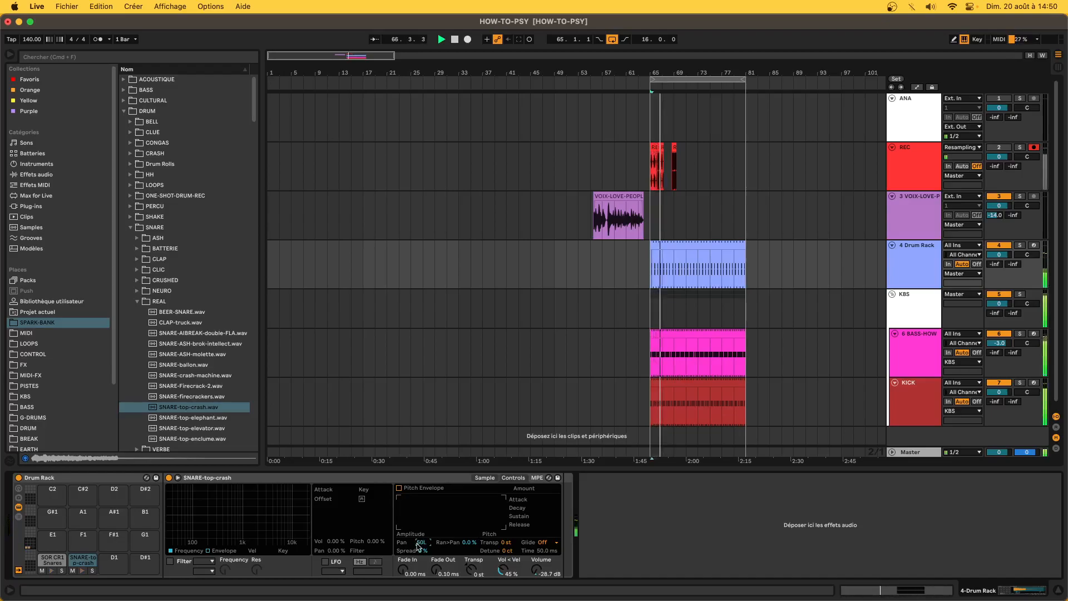
- Shorten the SNARE-top-crash sample by moving its end marker back to about a quarter of its length
left_click(492, 477)
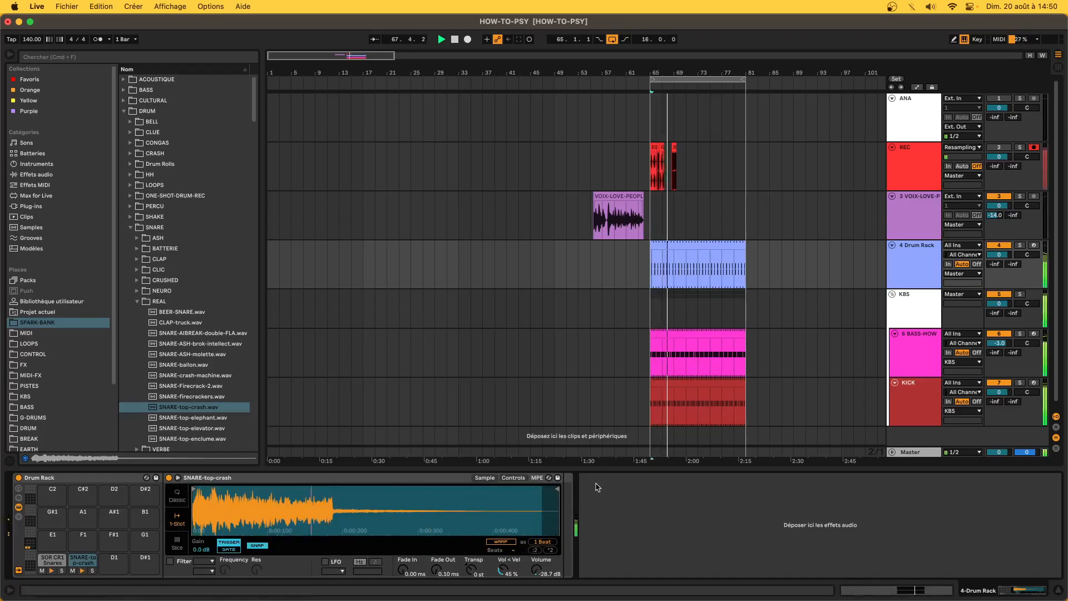
left_click_drag(556, 487, 289, 488)
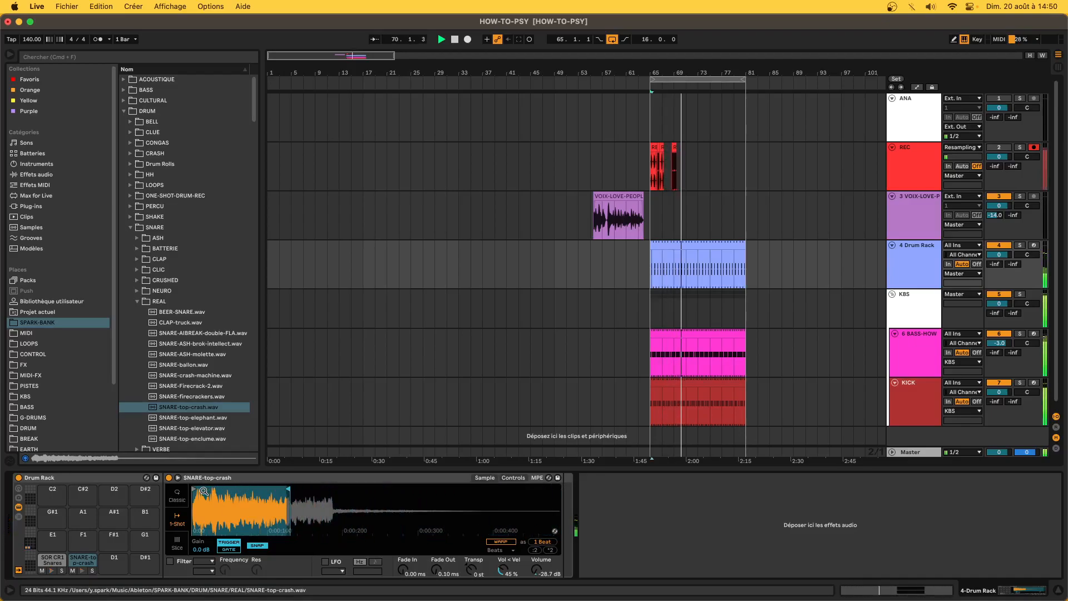
key("space")
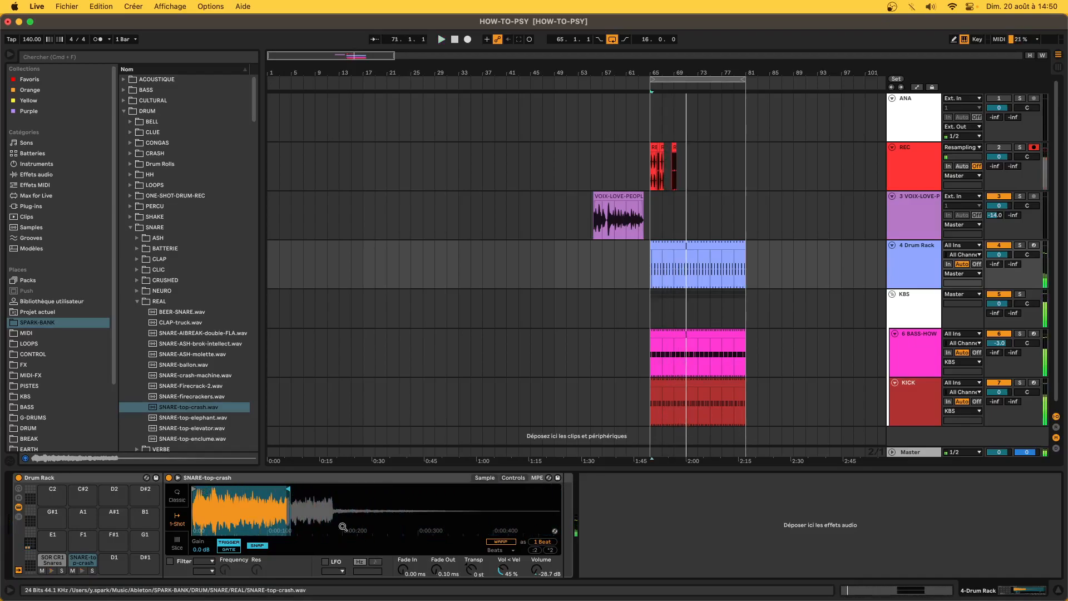
- Audition the top-elephant, top-elevator and crash-machine snares and load SNARE-crash-machine.wav onto the Drum Rack's D1 pad
left_click(198, 418)
left_click(201, 428)
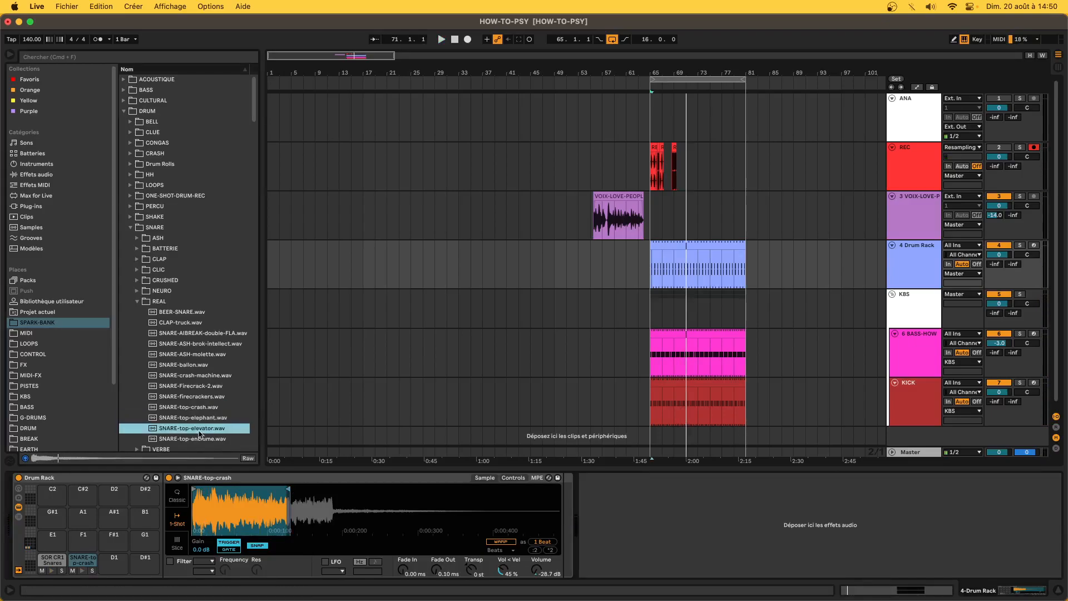
left_click(184, 376)
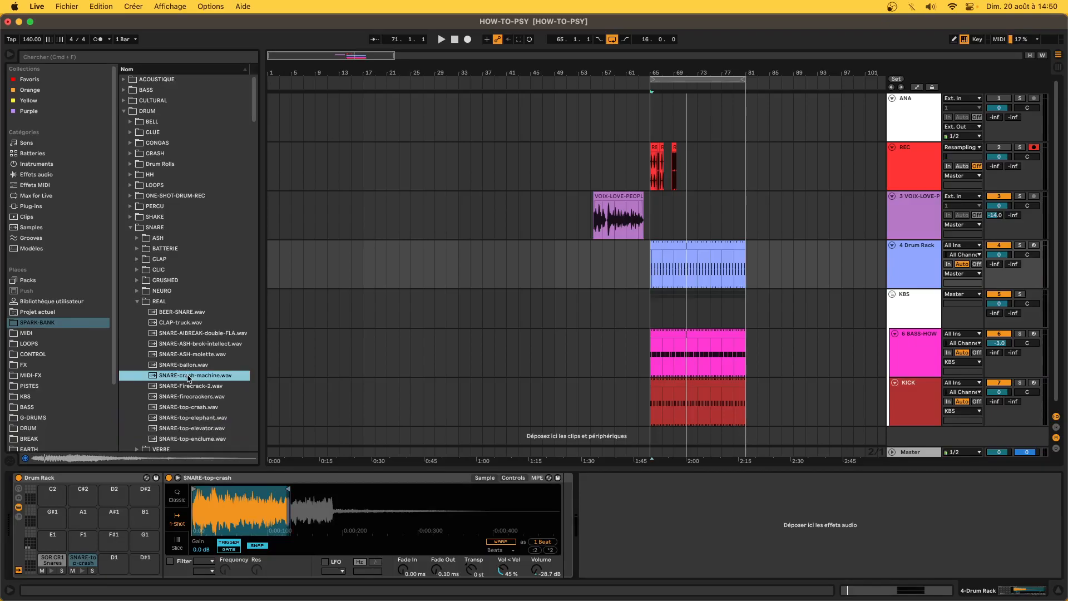
left_click_drag(188, 378, 124, 544)
left_click_drag(119, 568, 122, 572)
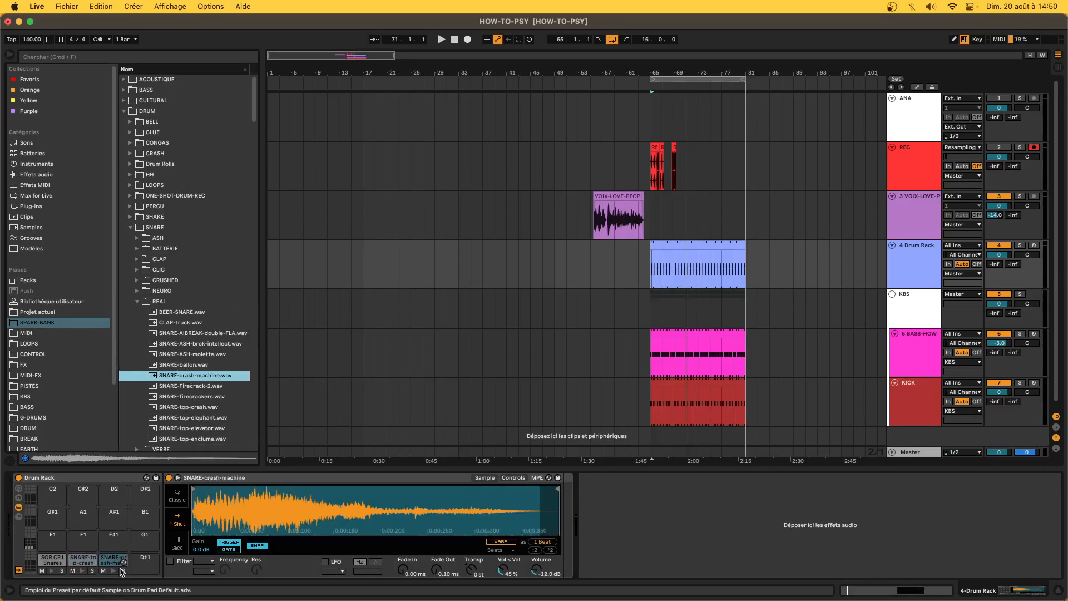
left_click(109, 566)
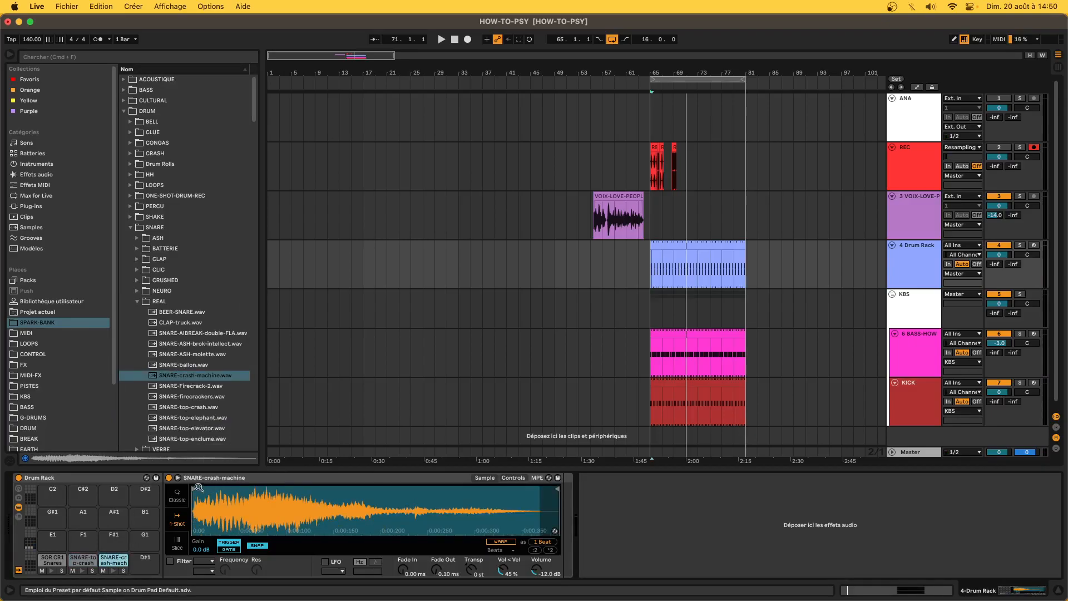
- Trim the SNARE-crash-machine sample's start slightly, cut off its tail, and pan it to 50R
left_click_drag(198, 487, 207, 487)
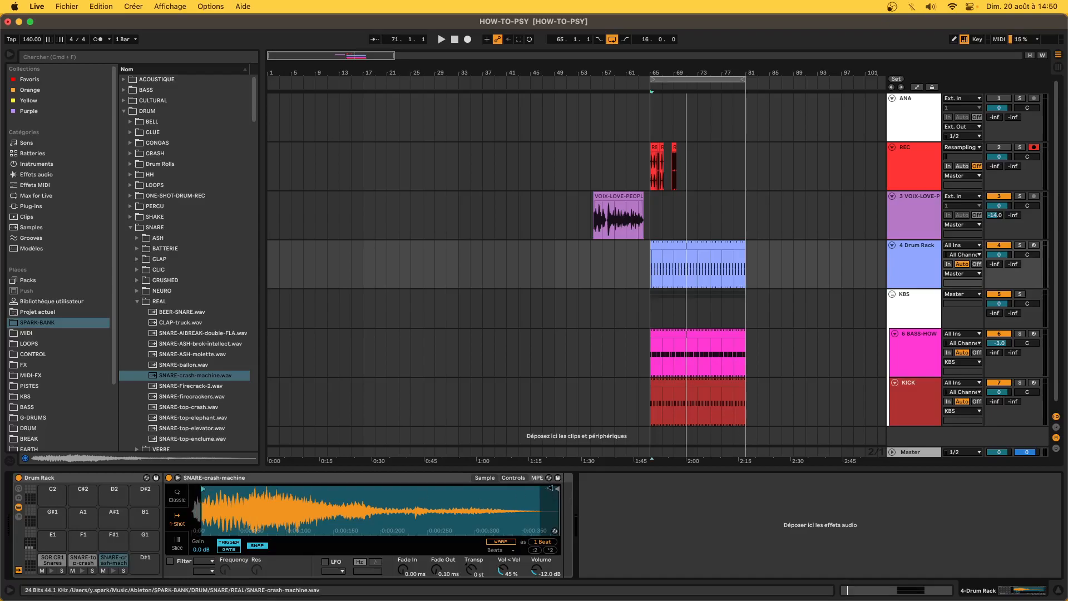
left_click_drag(555, 488, 331, 489)
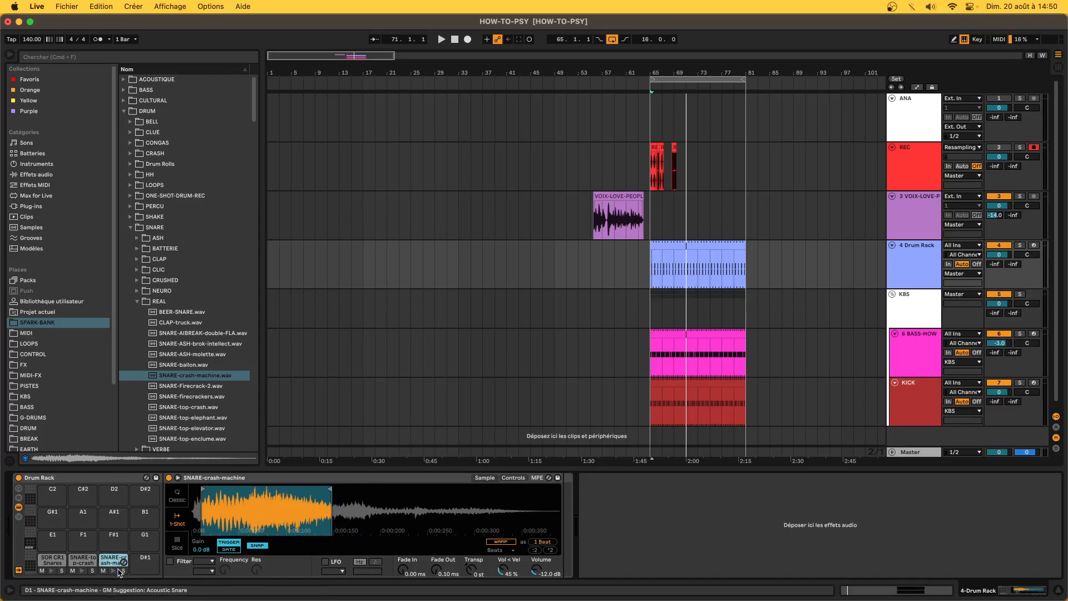
left_click(515, 478)
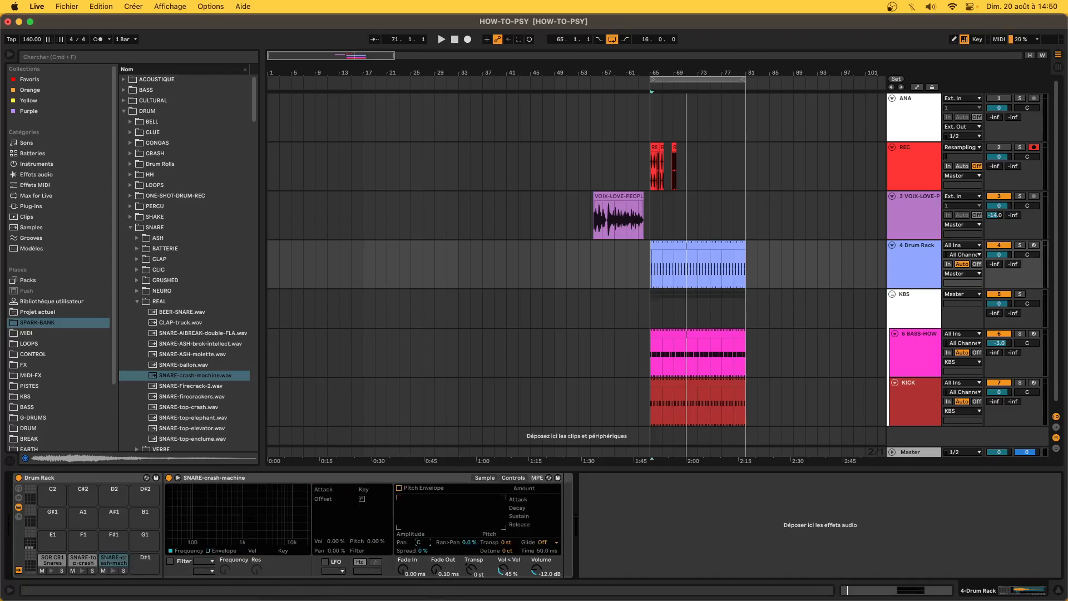
key("space")
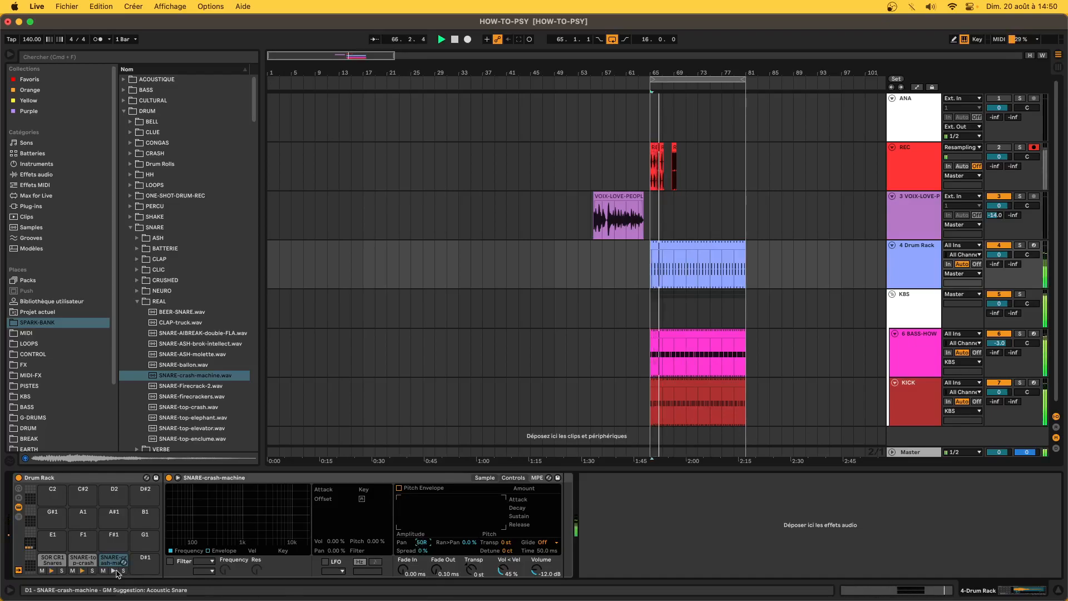
key("space")
- Duplicate the SNARE-top-crash note at 1.2 onto the SNARE-crash-machine row of the Drum Rack clip
double_click(723, 245)
left_click(734, 470)
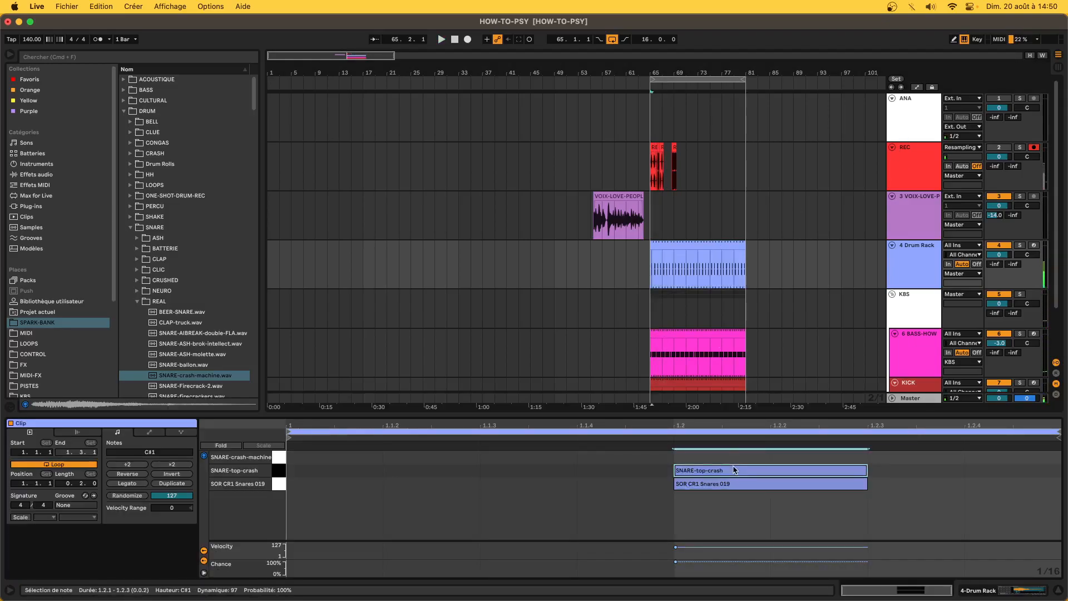
left_click_drag(733, 470, 734, 457)
- Play the loop and lower the SNARE-crash-machine volume to -20.8 dB
left_click(998, 588)
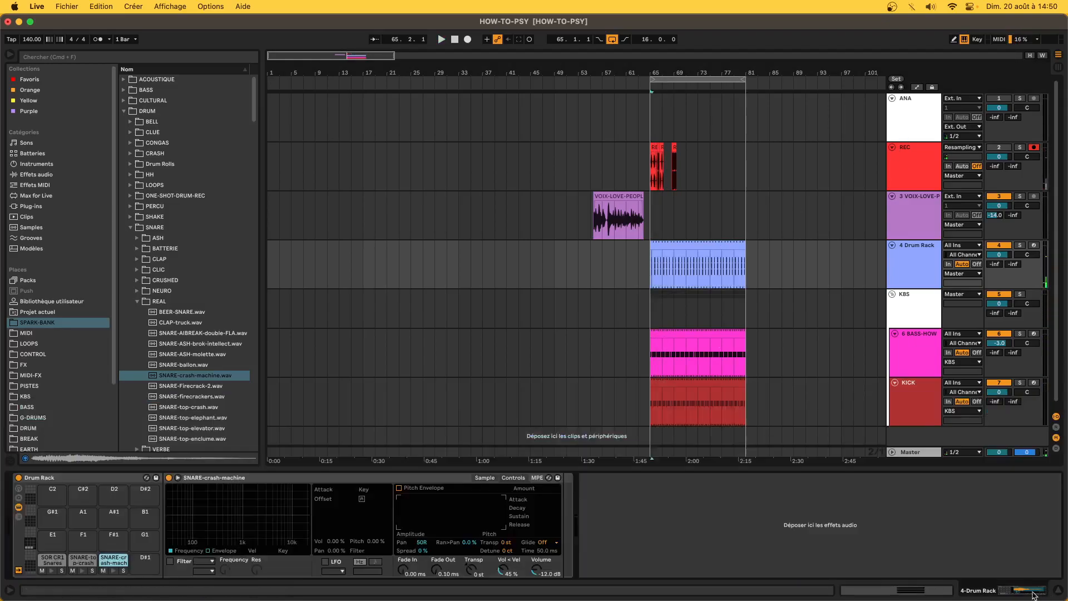
key("space")
mouse_move(550, 575)
left_mouse_down()
mouse_move(549, 590)
mouse_move(537, 563)
left_mouse_up()
key("space")
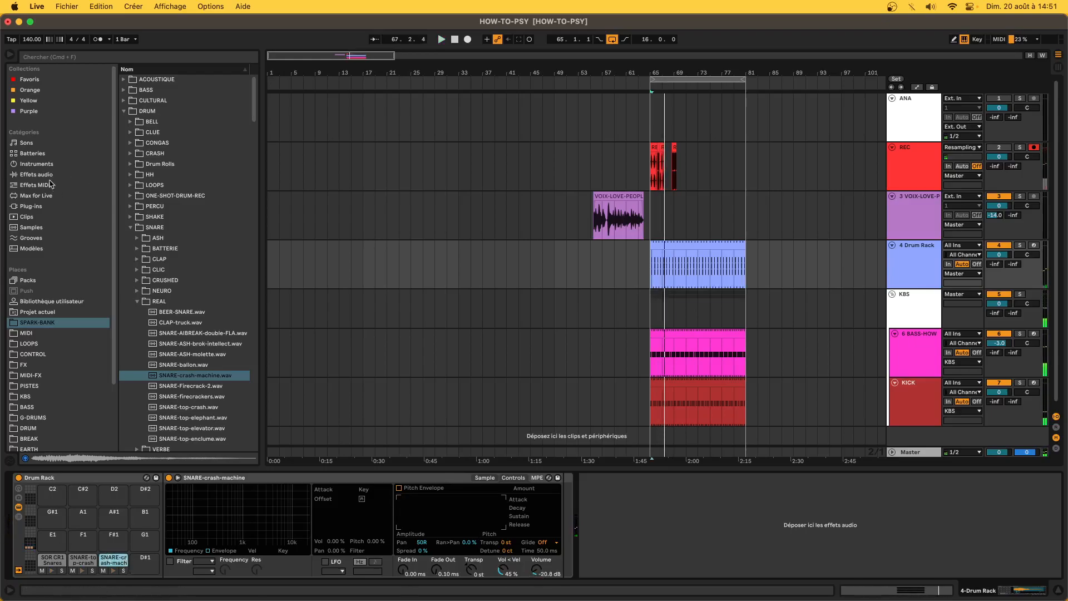
- Add EQ Eight to the SNARE-crash-machine chain and enable band 1 as a low cut at 316 Hz
left_click(70, 175)
left_click(124, 111)
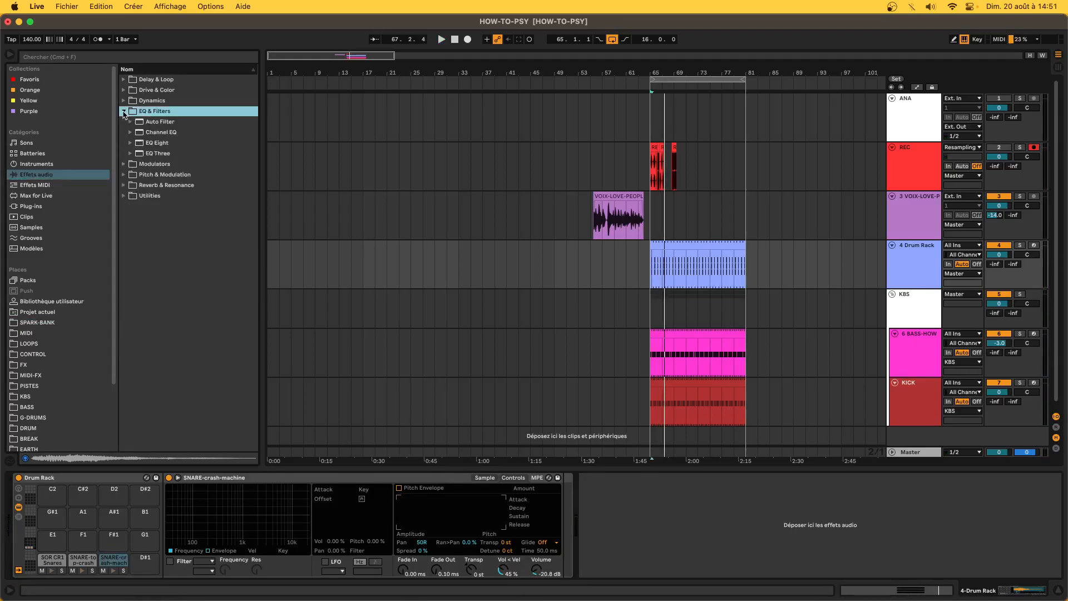
left_click_drag(164, 143, 178, 562)
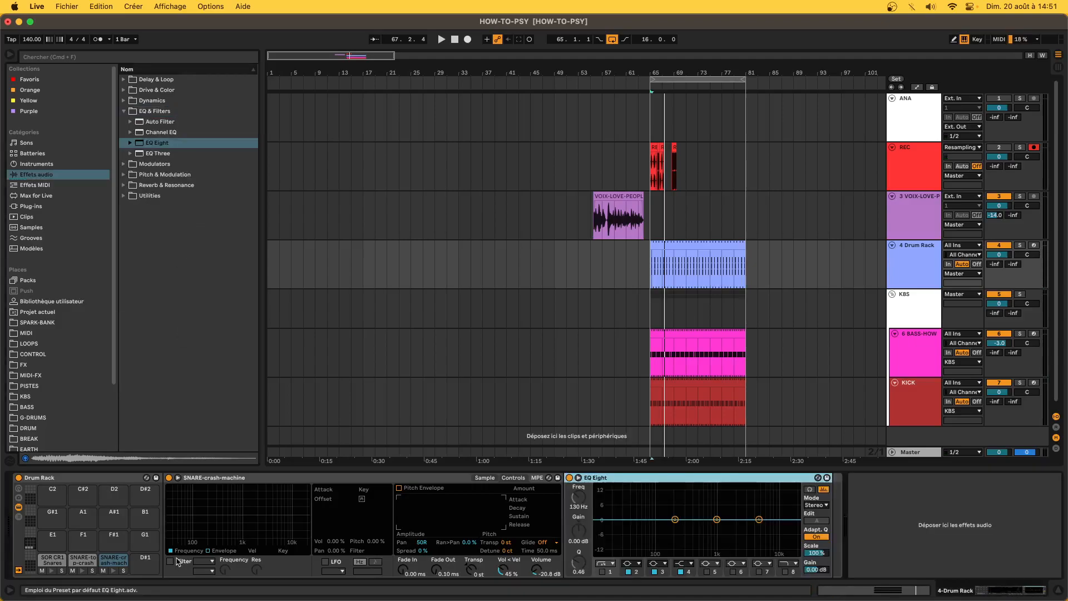
left_click(603, 572)
left_click_drag(664, 533, 686, 548)
- Copy the EQ Eight from SNARE-crash-machine into the SNARE-top-crash chain and play the loop
left_click(714, 483)
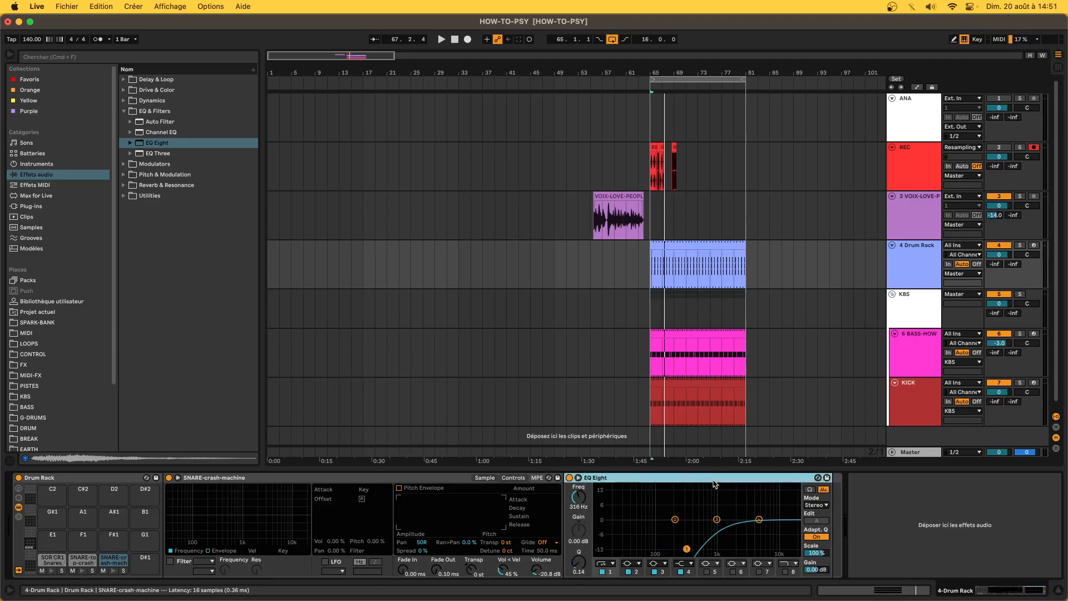
left_click(53, 559)
left_click(83, 559)
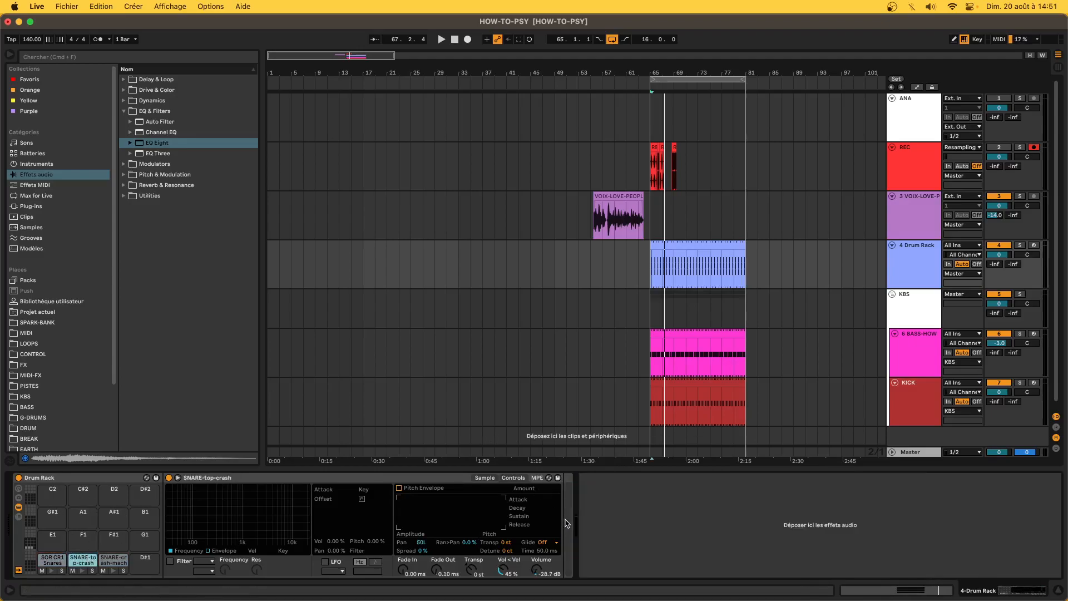
left_click(566, 524)
key("Return")
key("space")
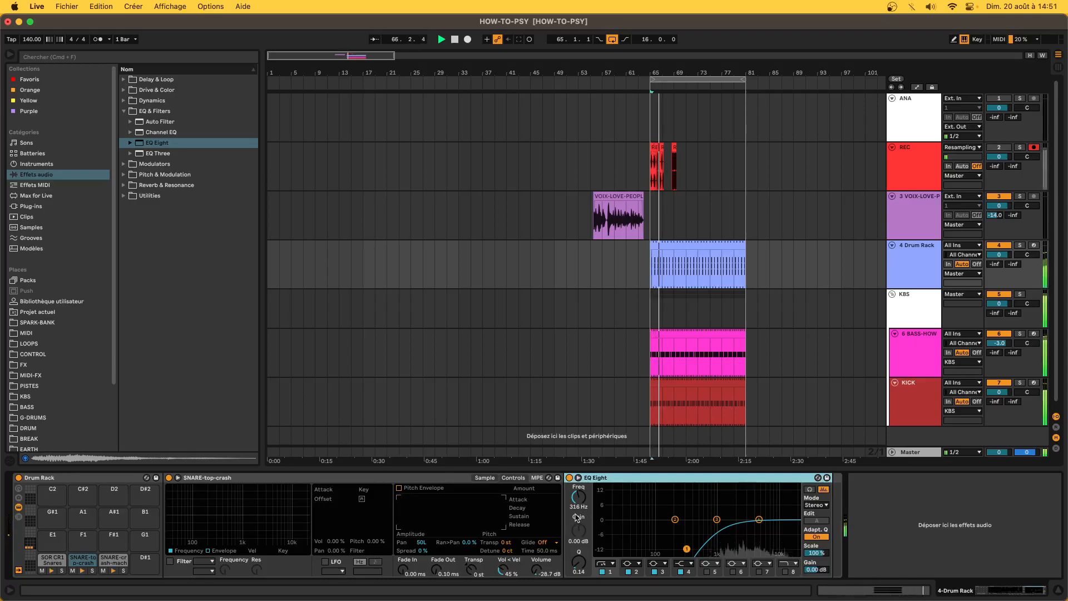
key("space")
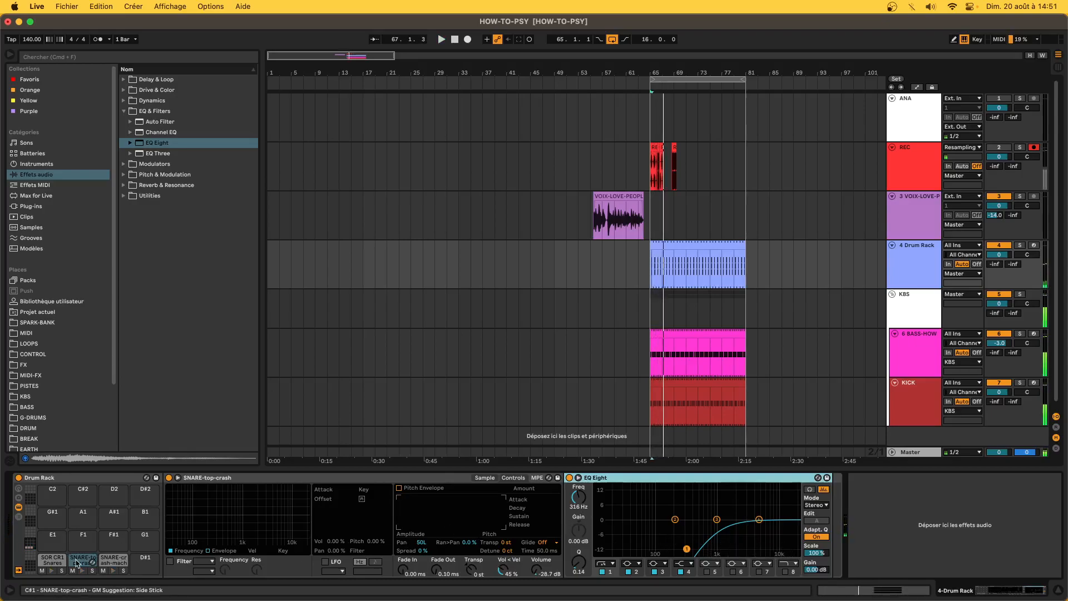
- Solo SNARE-top-crash and raise its EQ Eight low cut to 1.24 kHz with Q 0.45 while the loop plays
left_click(93, 559)
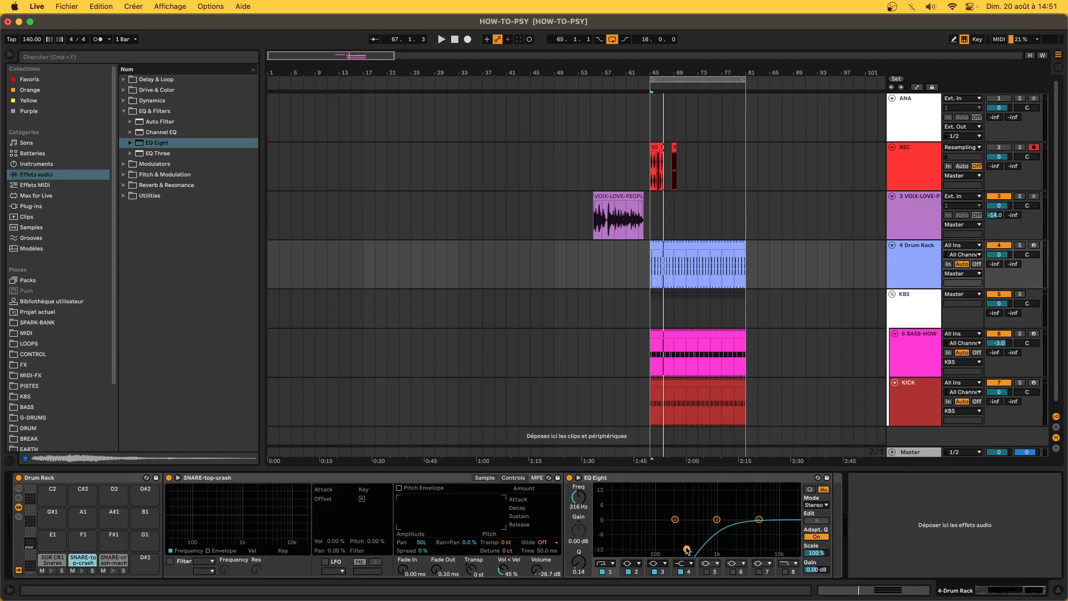
key("space")
left_click_drag(687, 549, 707, 535)
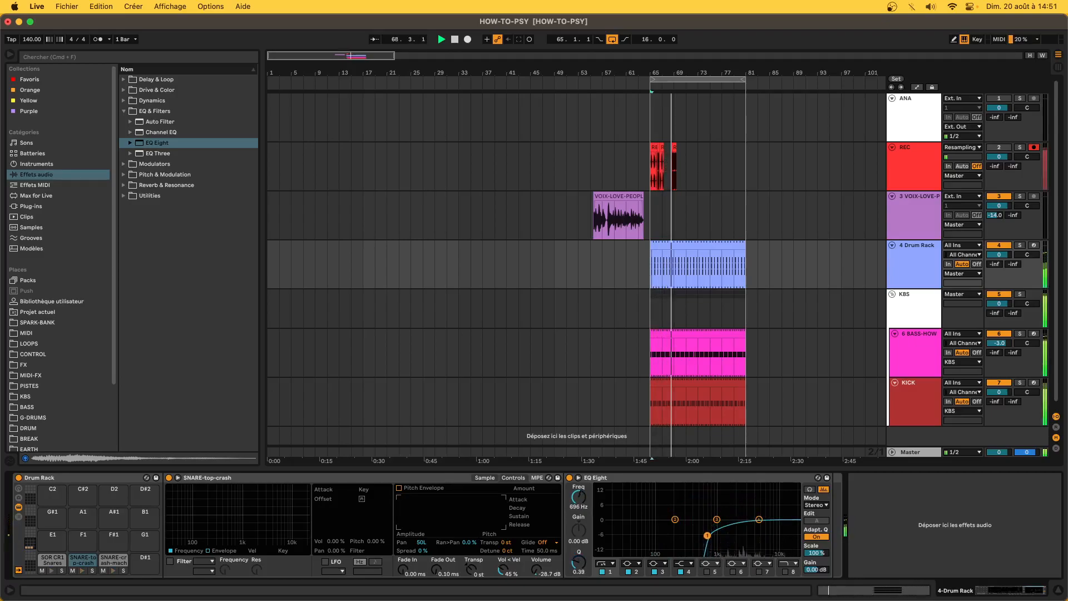
left_click(92, 570)
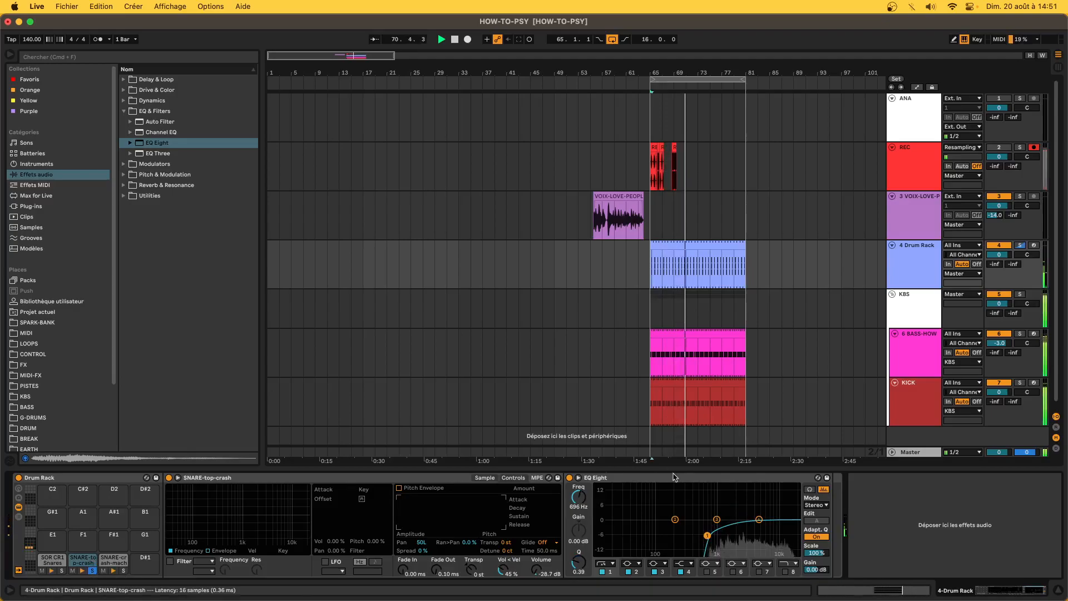
left_click_drag(680, 534, 722, 533)
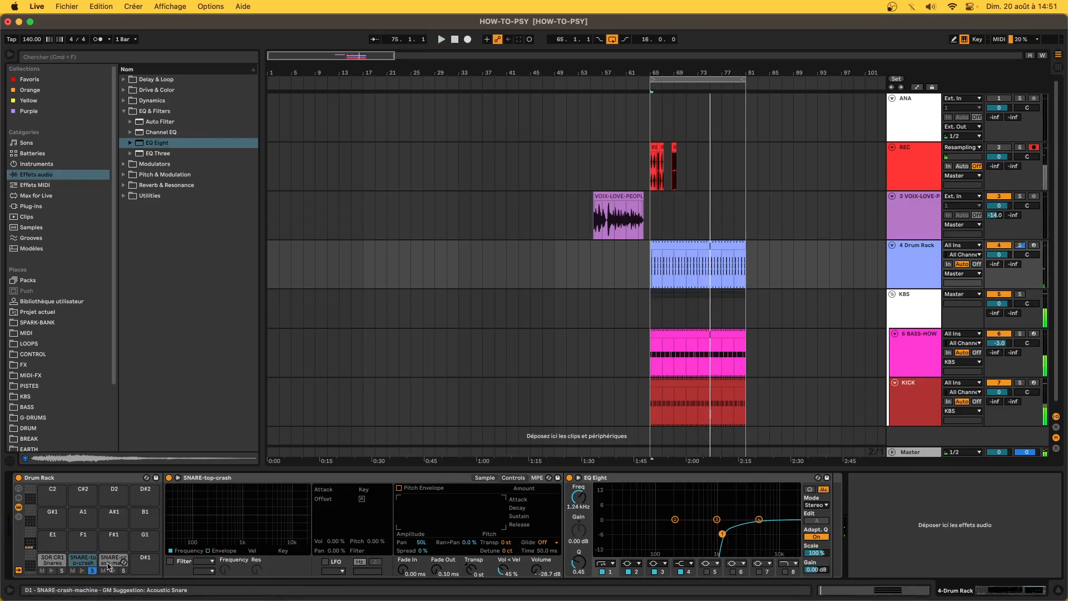
- Solo SNARE-crash-machine as well and raise its EQ Eight low cut to 1.38 kHz with Q 0.45
left_click(123, 571)
key("space")
left_click_drag(686, 548, 724, 534)
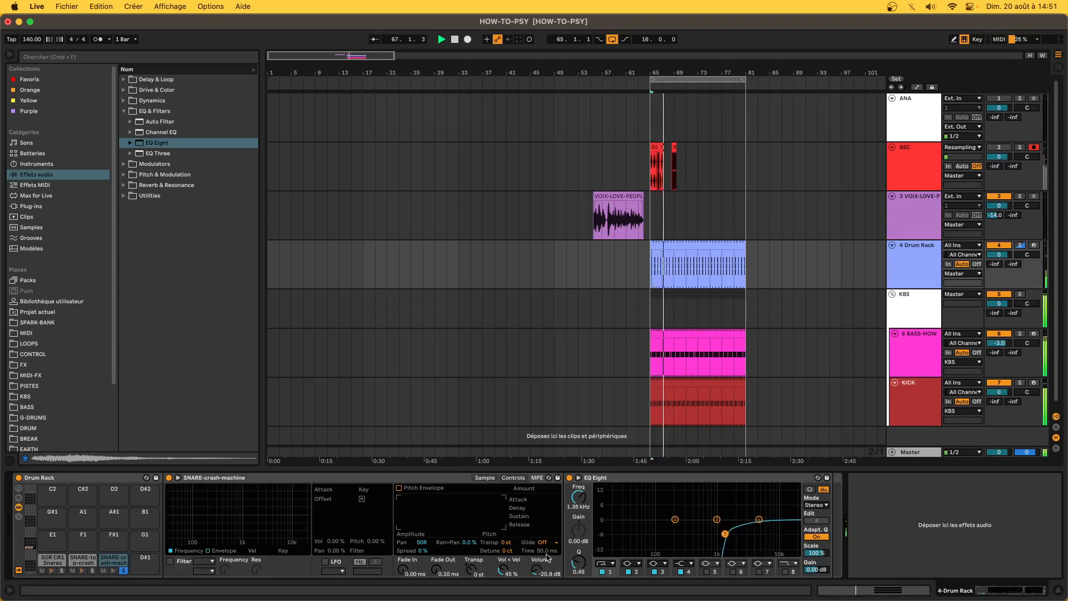
- Transpose the SNARE-top-crash sample to +9 st while listening to the loop, trying other pitches for comparison
left_click(79, 563)
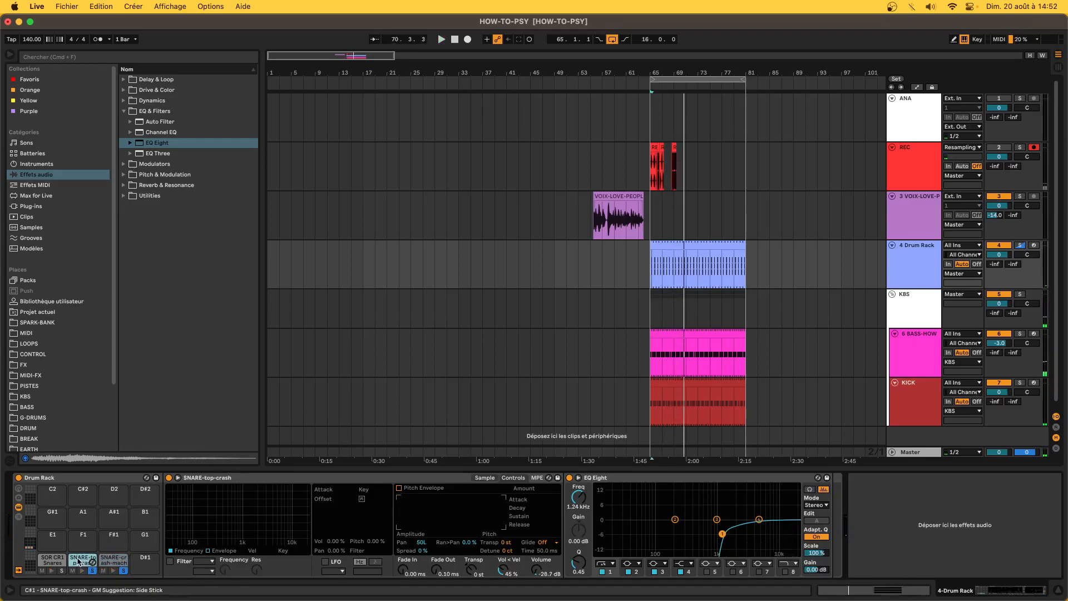
left_click(474, 573)
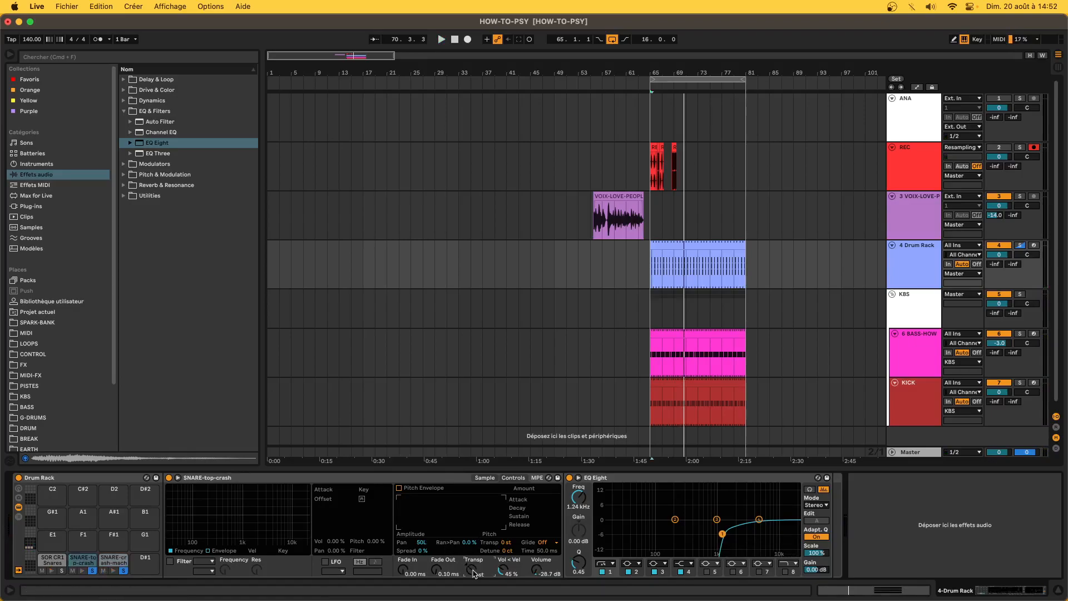
key("space")
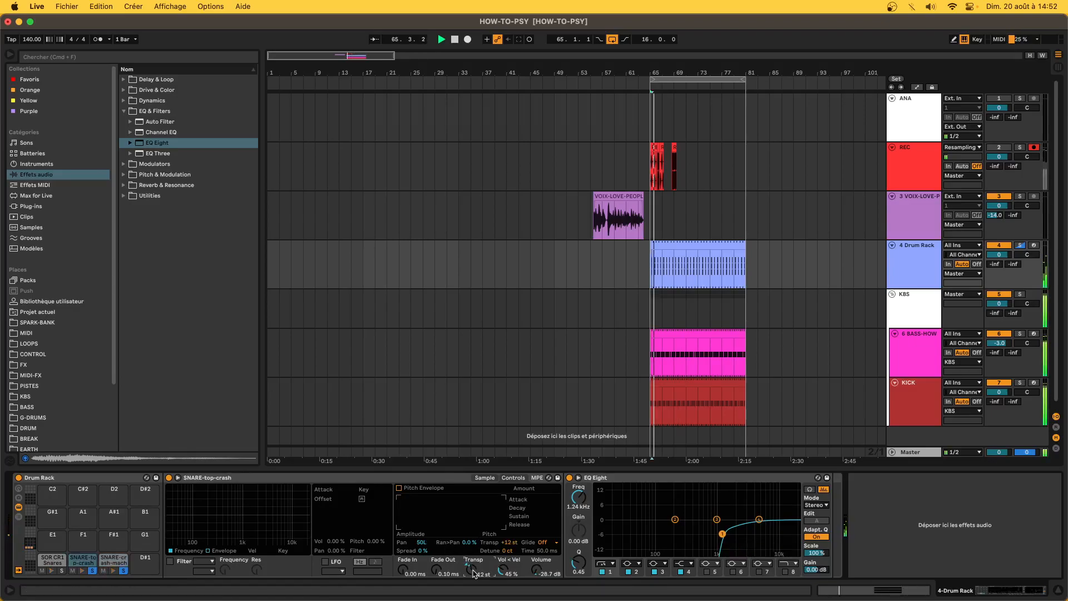
key("Down")
key("Down")
key("Down")
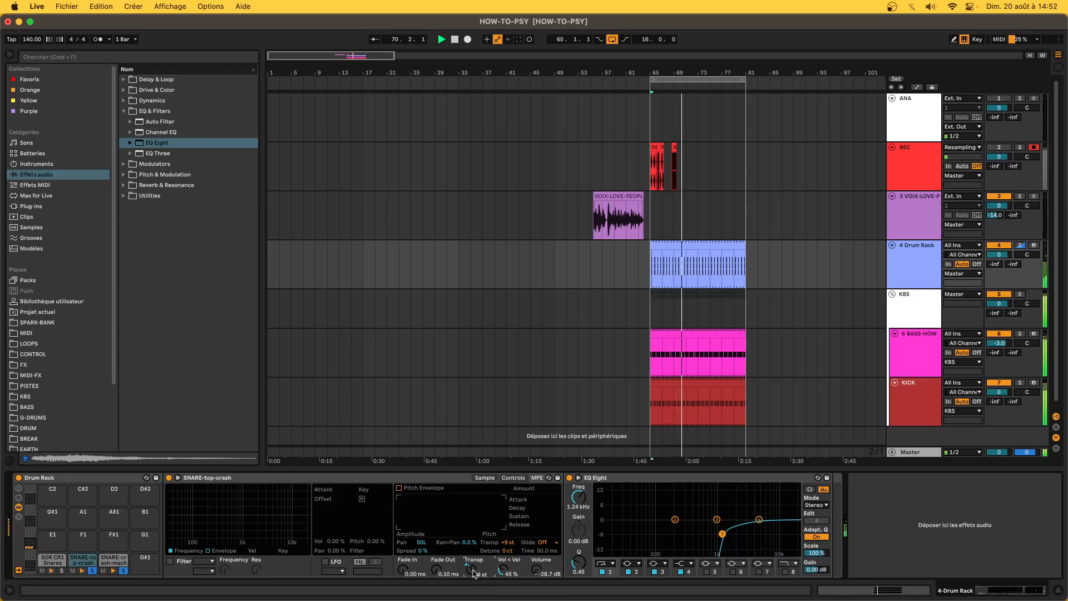
key("shift+Up")
key("shift+Down")
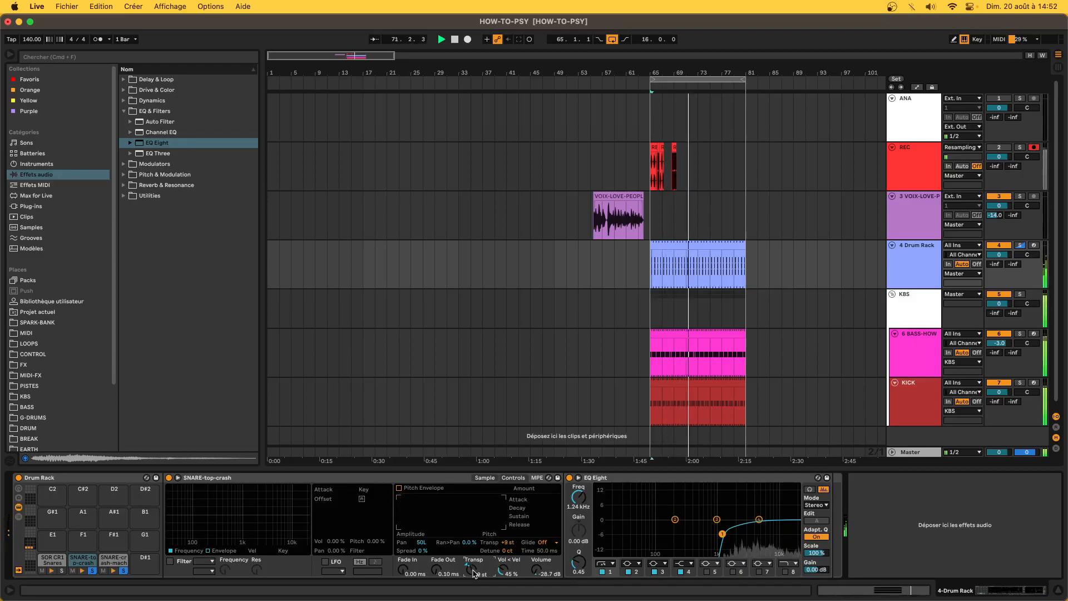
- Try the SNARE-crash-machine sample at -12 st in the playing loop and return it to 0 st
left_click(114, 560)
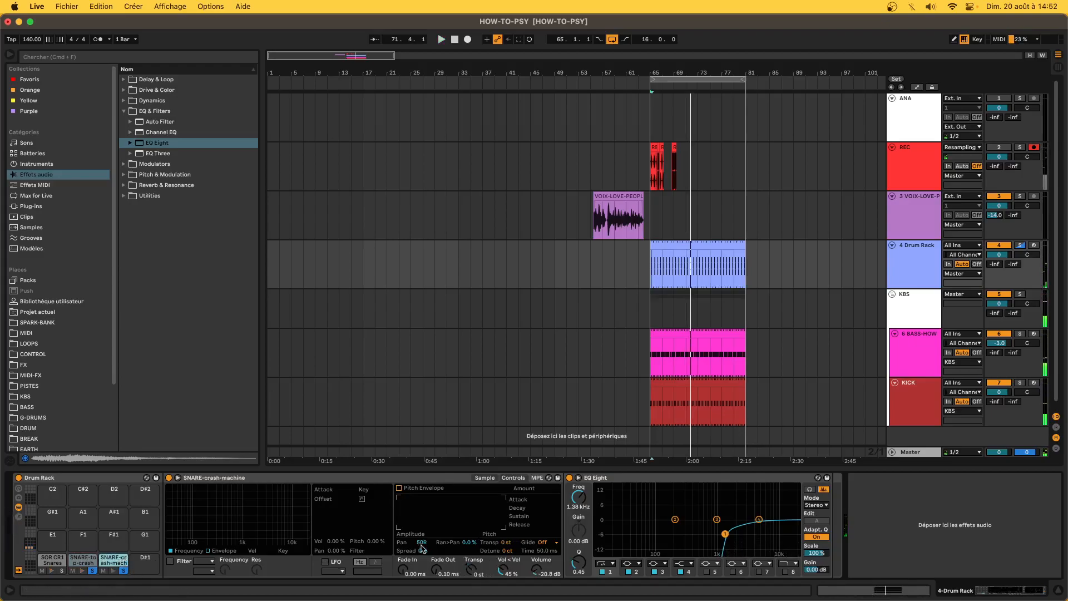
left_click(473, 572)
key("shift+Down")
key("space")
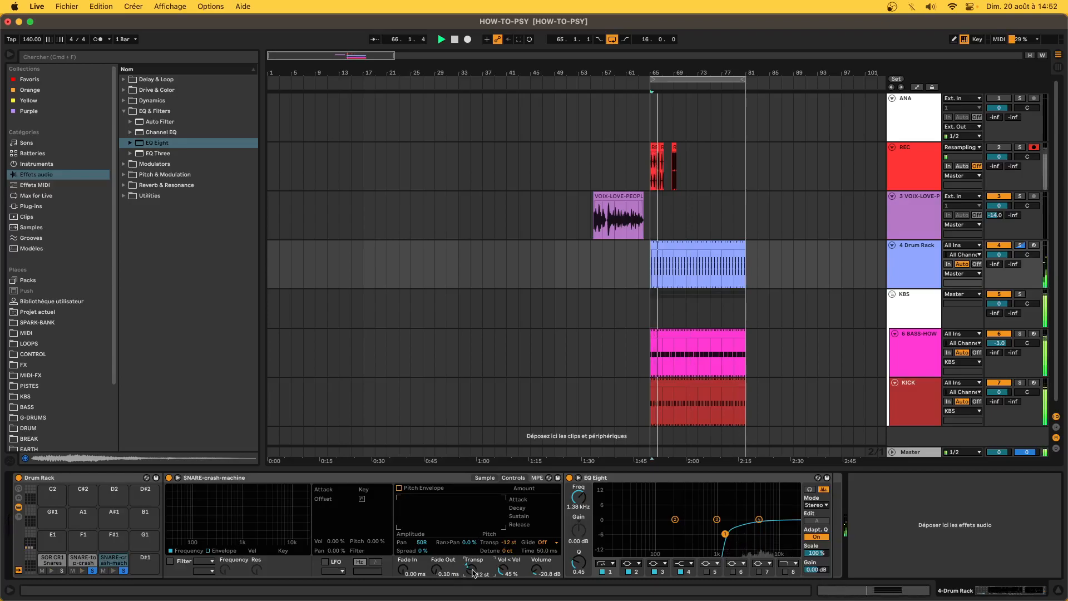
key("shift+Up")
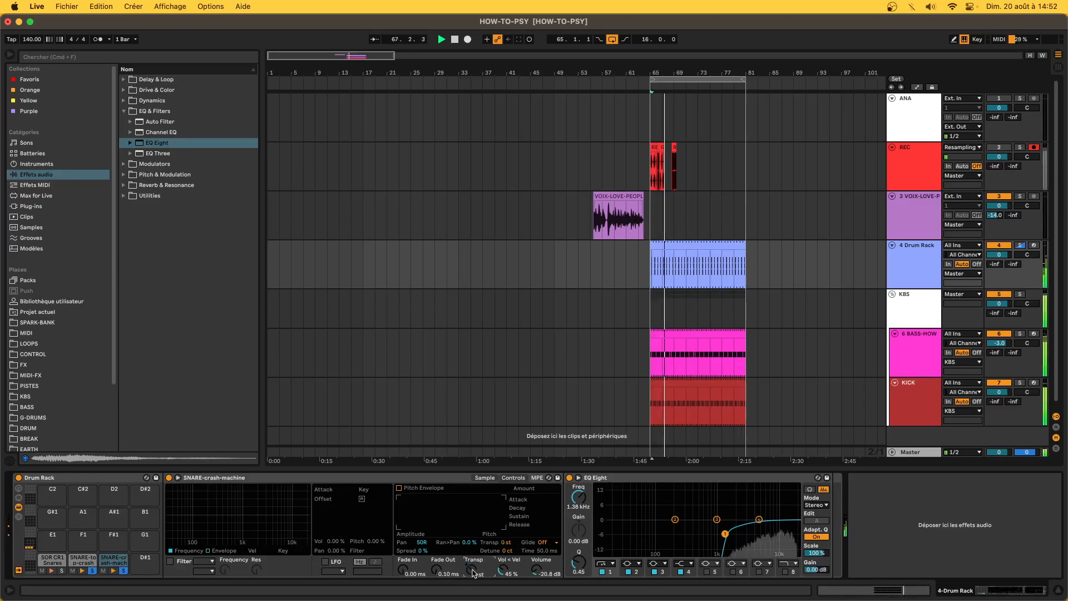
- Extend the SNARE-top-crash sample's end to about 200 ms, set its fade out to 40.9 ms and keep the transposition at +9 st
left_click(73, 563)
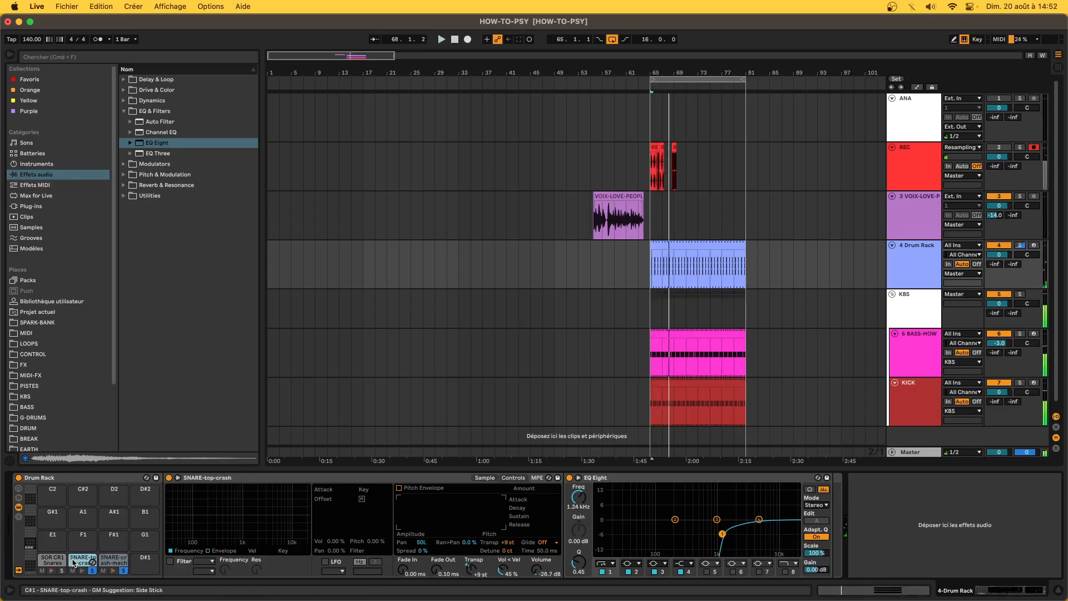
left_click(485, 478)
left_click_drag(284, 485, 349, 500)
key("space")
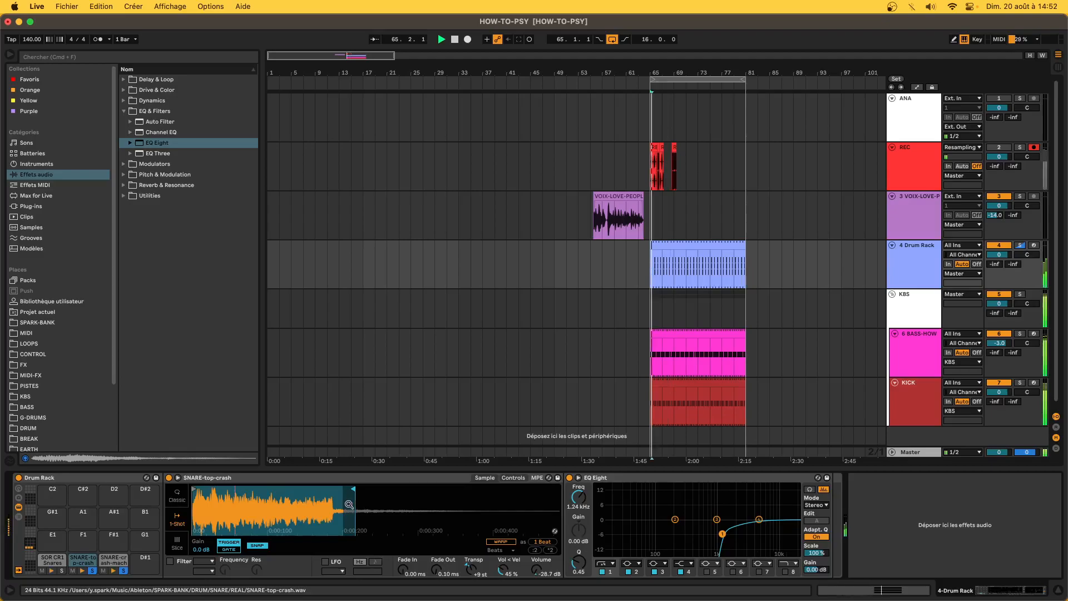
left_click_drag(436, 570, 470, 566)
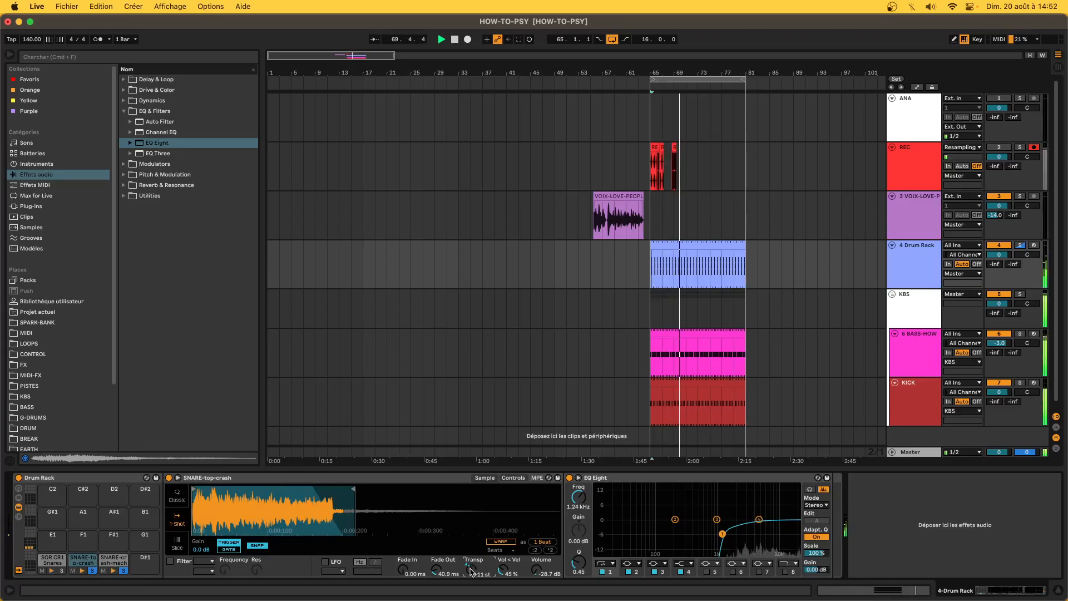
left_click_drag(471, 572, 471, 568)
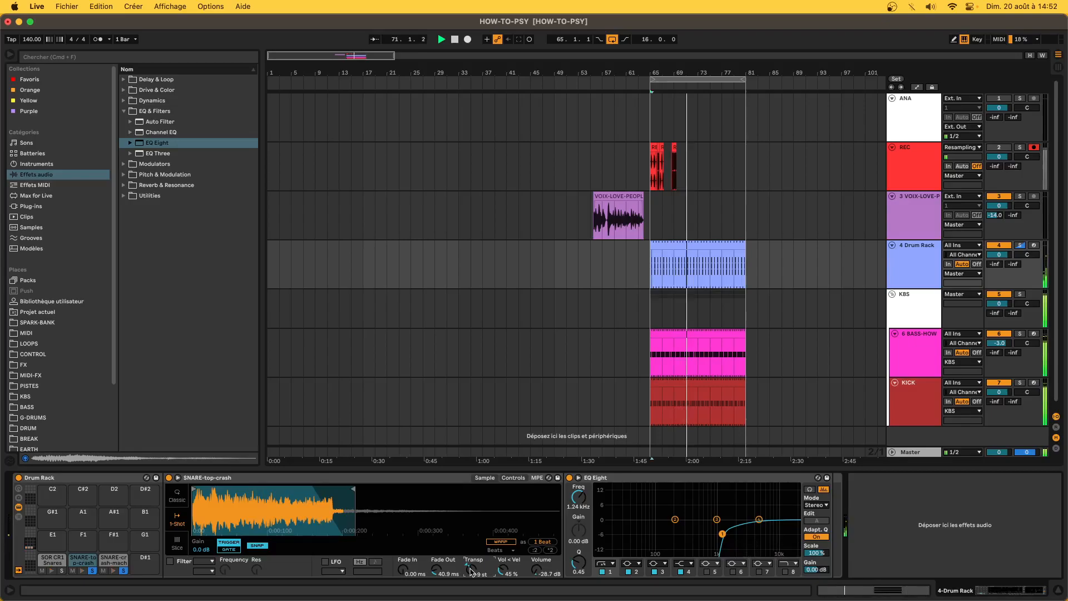
key("space")
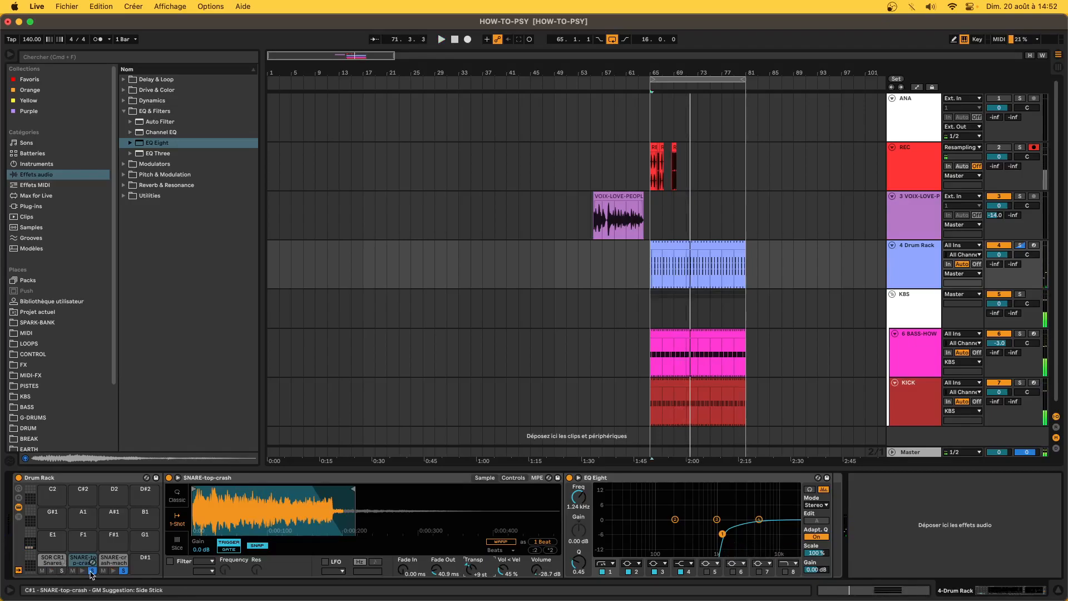
- Unsolo both crash layers and set the SOR CR1 Snares 019 volume to -16.6 dB while the full loop plays
left_click(122, 571)
key("space")
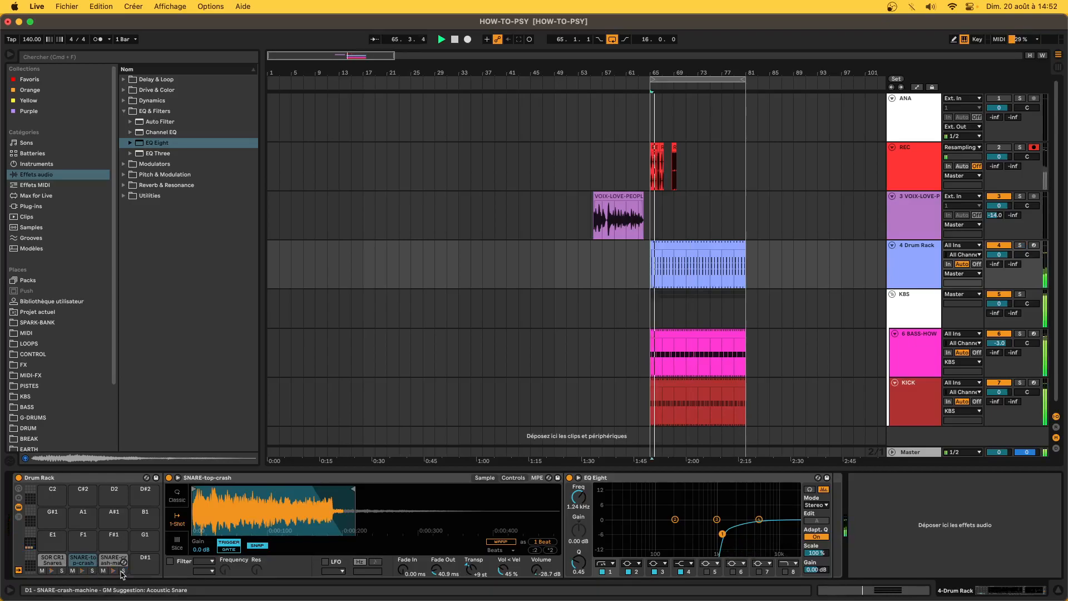
left_click(52, 560)
left_click_drag(538, 572, 538, 580)
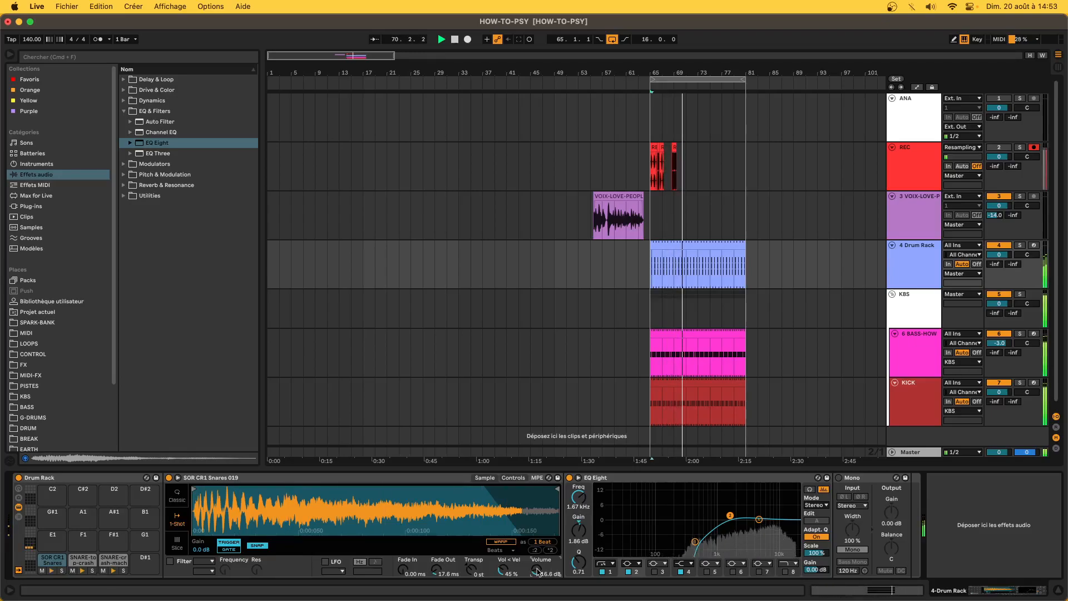
- Add a Phaser-Flanger to the SNARE-top-crash chain after its EQ Eight
left_click(88, 561)
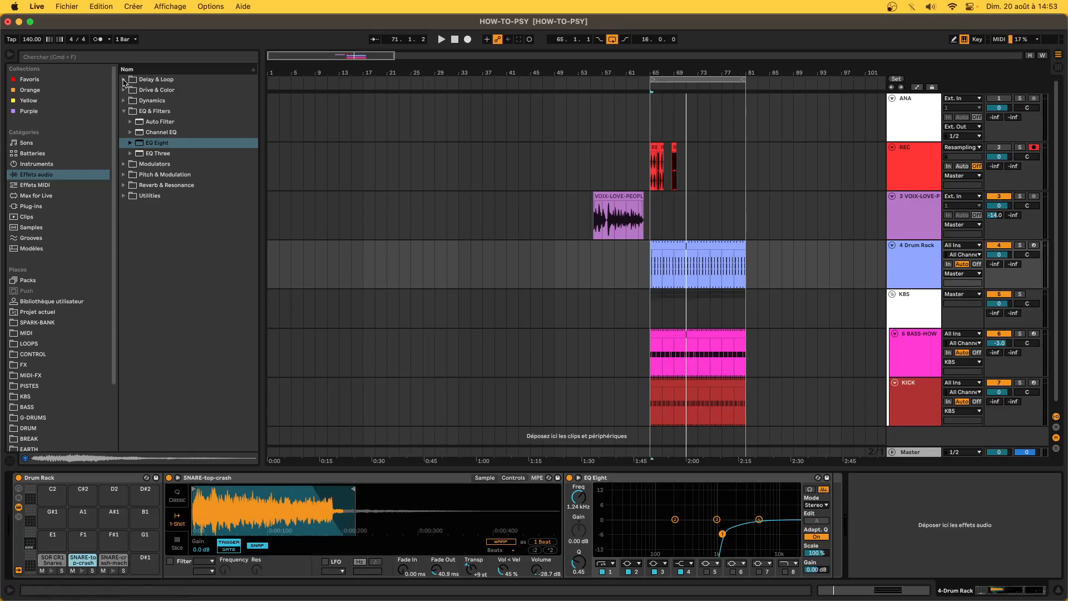
left_click(124, 174)
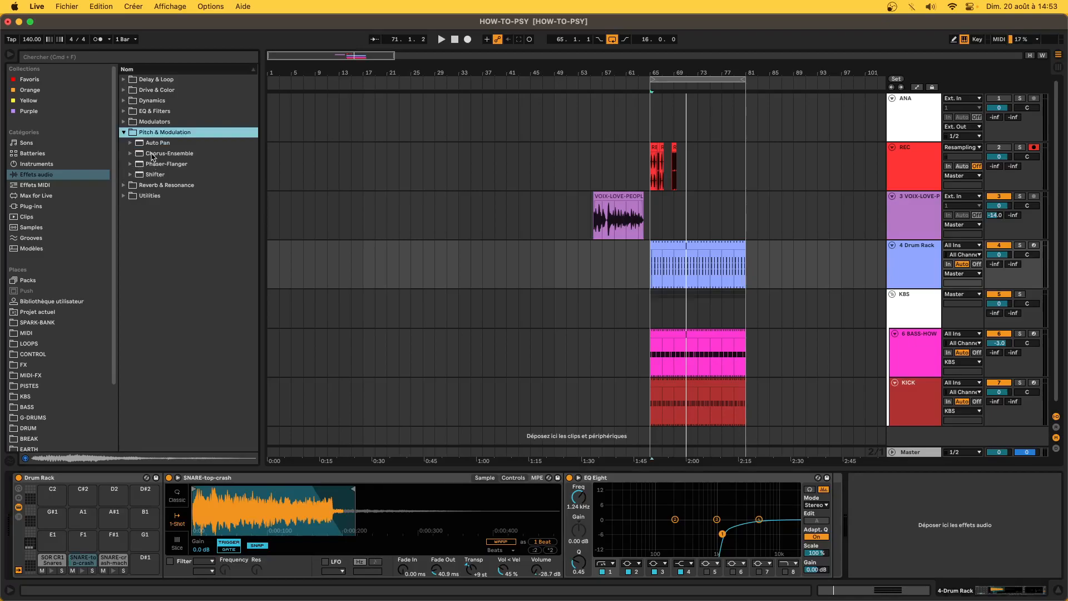
left_click(165, 164)
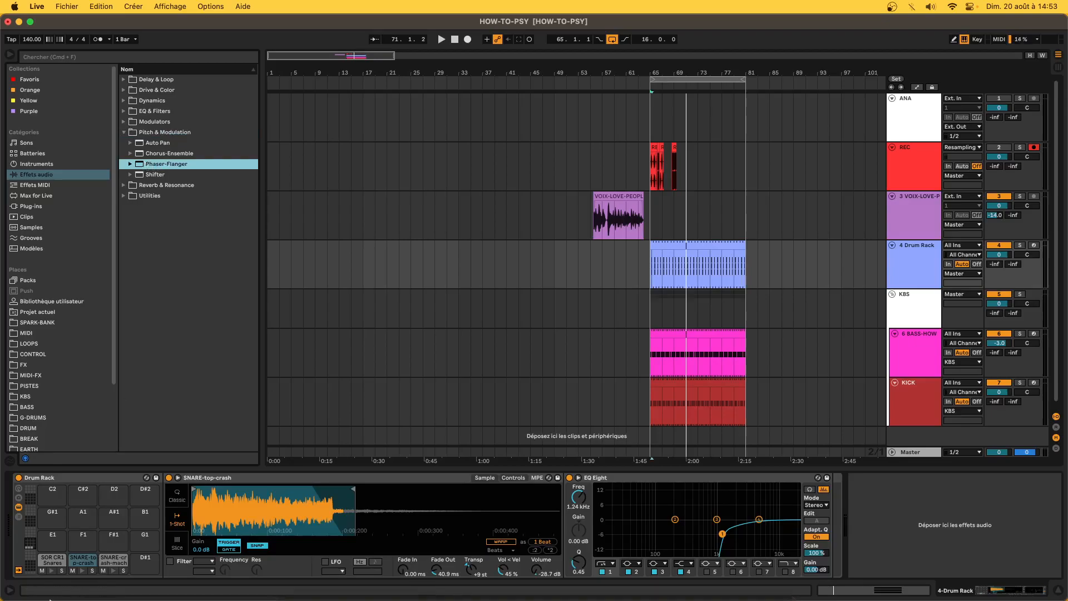
left_click_drag(84, 560, 86, 563)
left_click(86, 563)
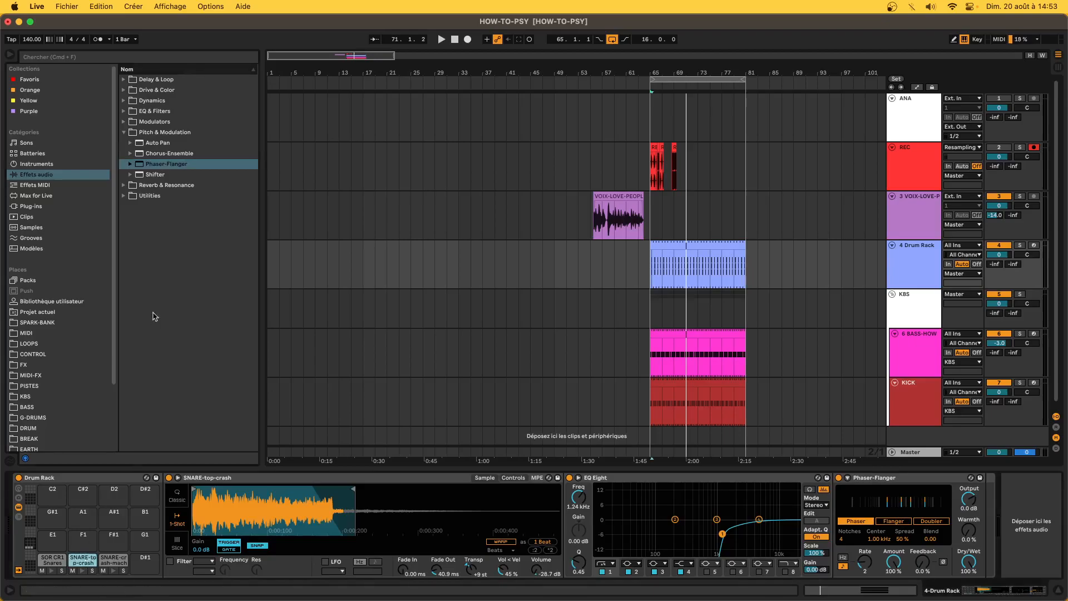
- Add a Chorus-Ensemble to the SNARE-crash-machine chain and audition the crash layers with SOR CR1 Snares muted
left_click(154, 155)
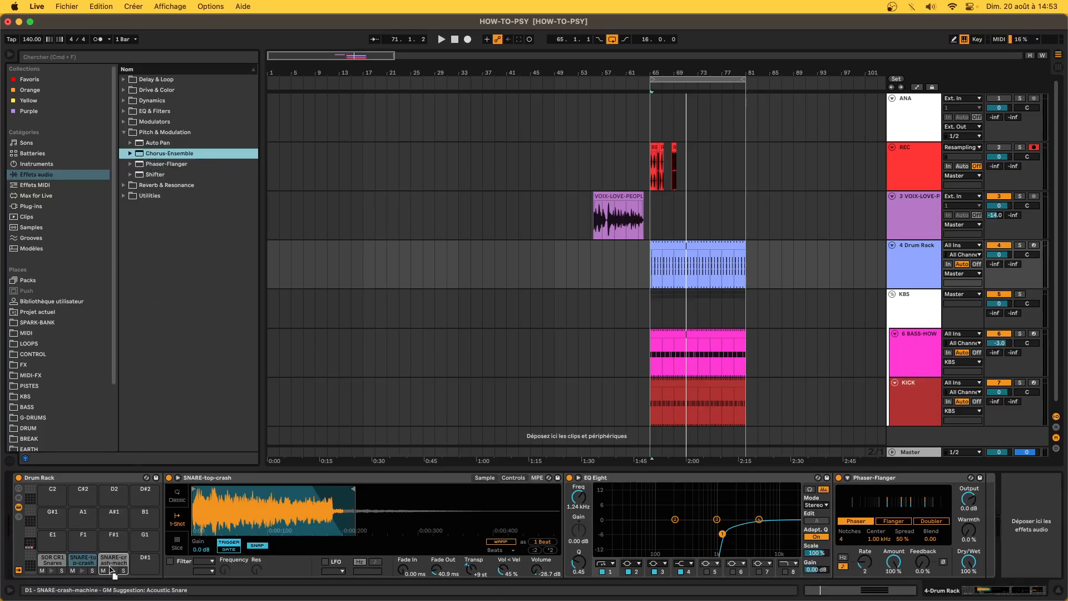
left_click_drag(112, 563, 113, 563)
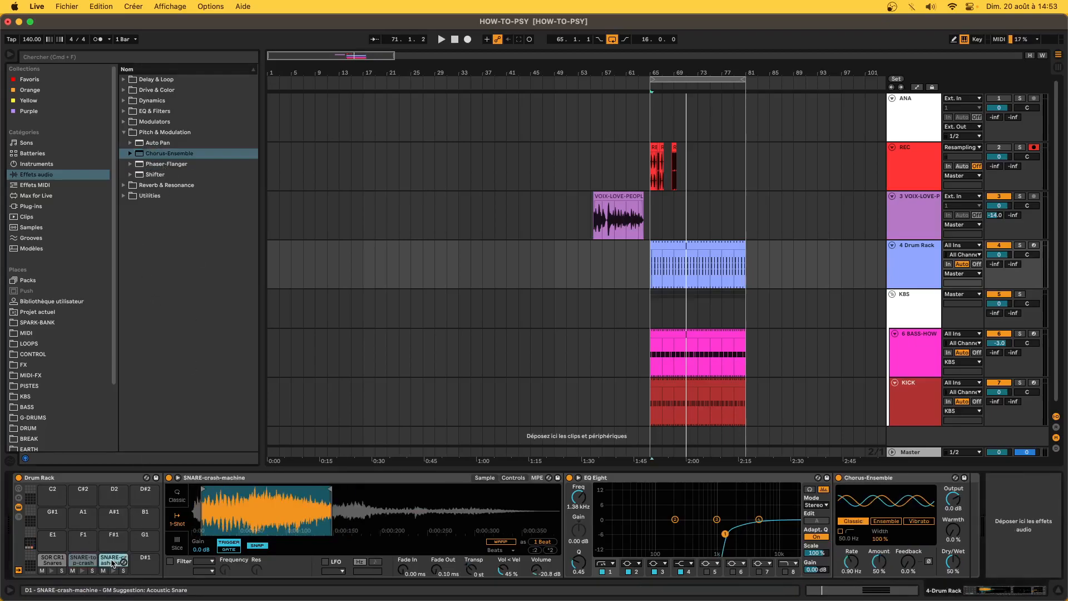
key("space")
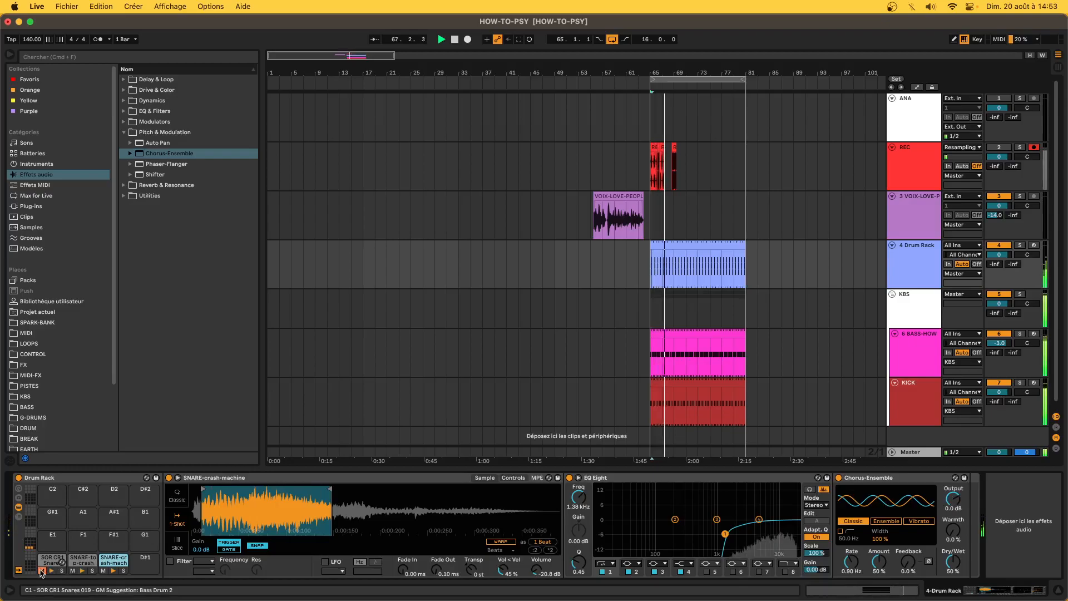
left_click(78, 560)
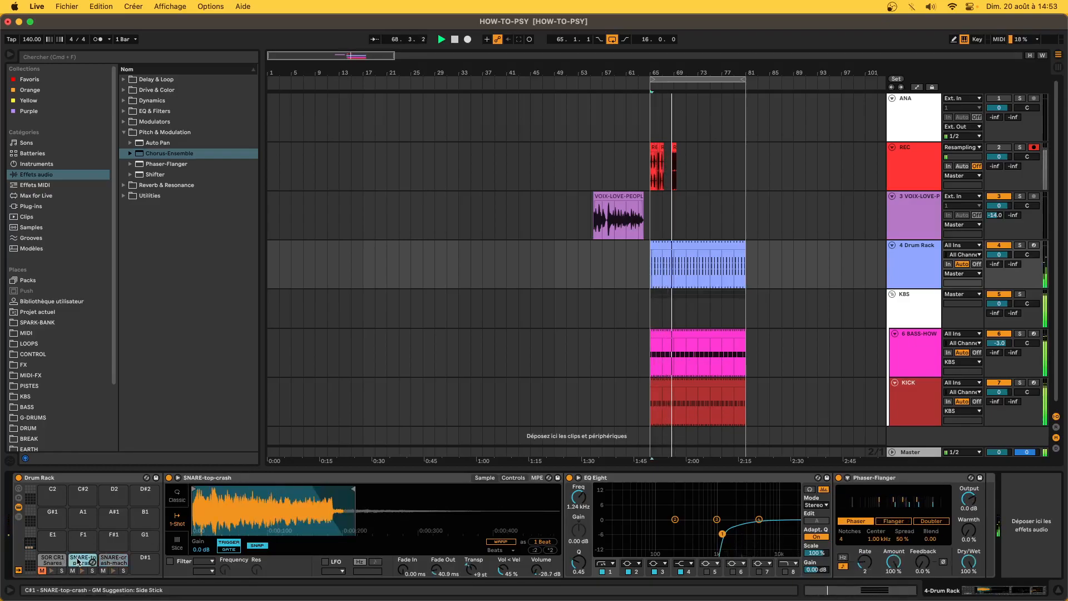
key("space")
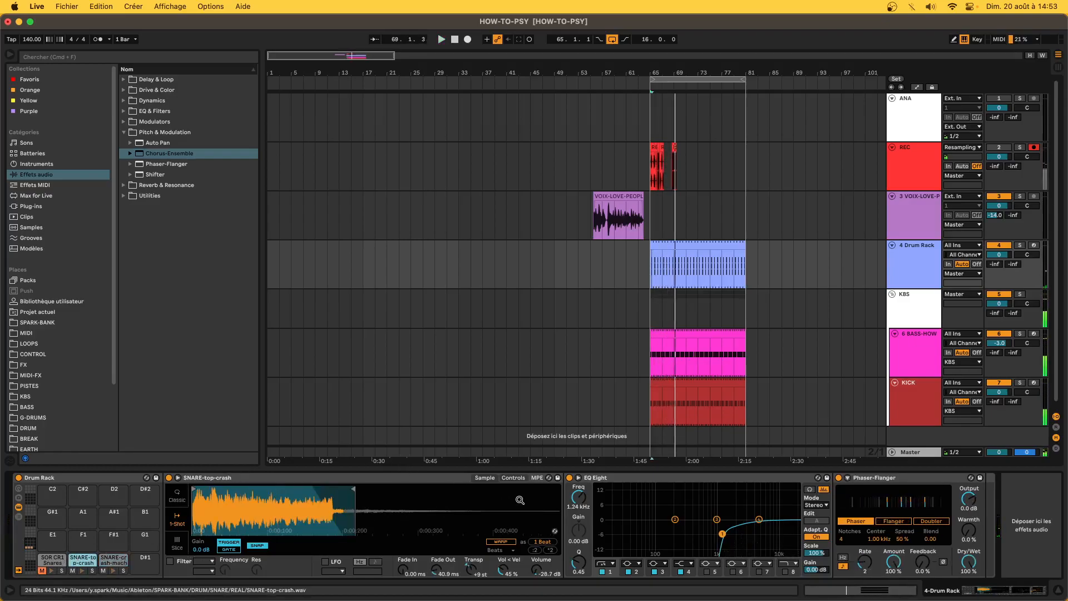
- Narrow the panning to 32L for SNARE-top-crash and 34R for SNARE-crash-machine, and unmute SOR CR1 Snares for playback
left_click(512, 478)
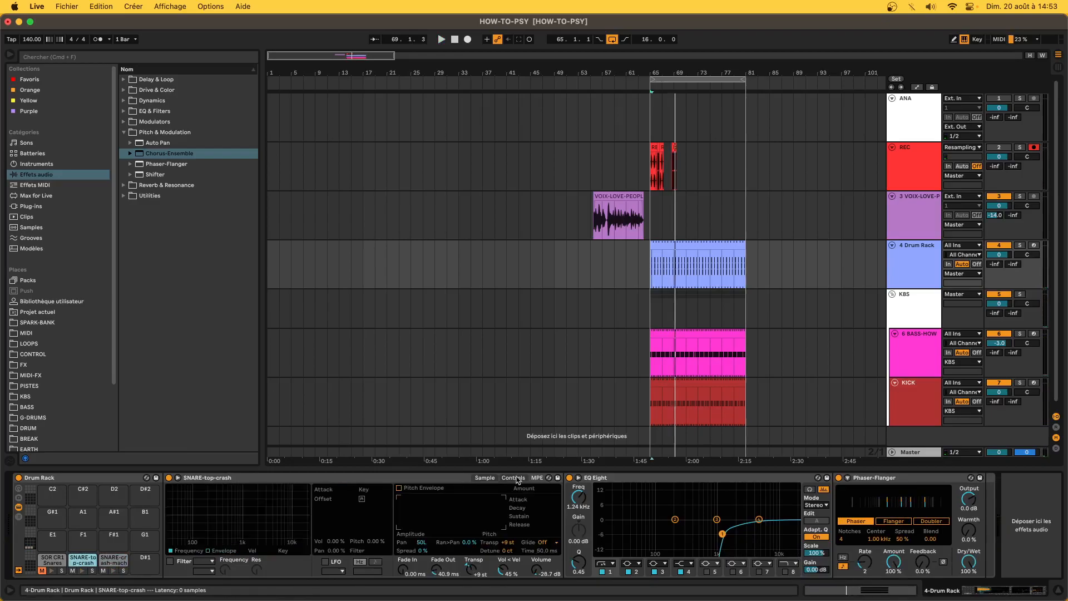
left_click(421, 543)
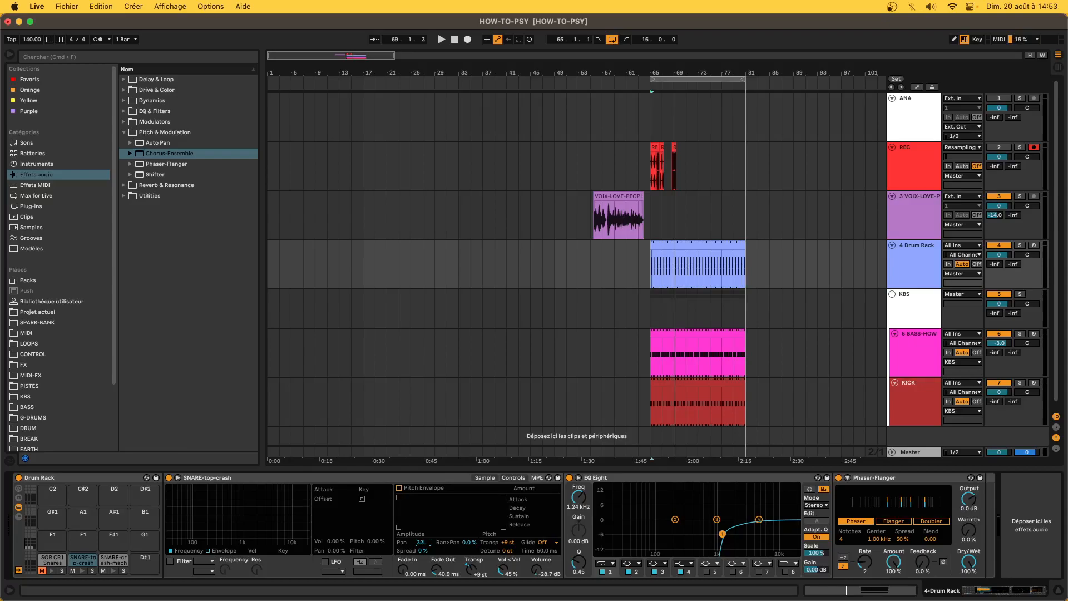
left_click(115, 560)
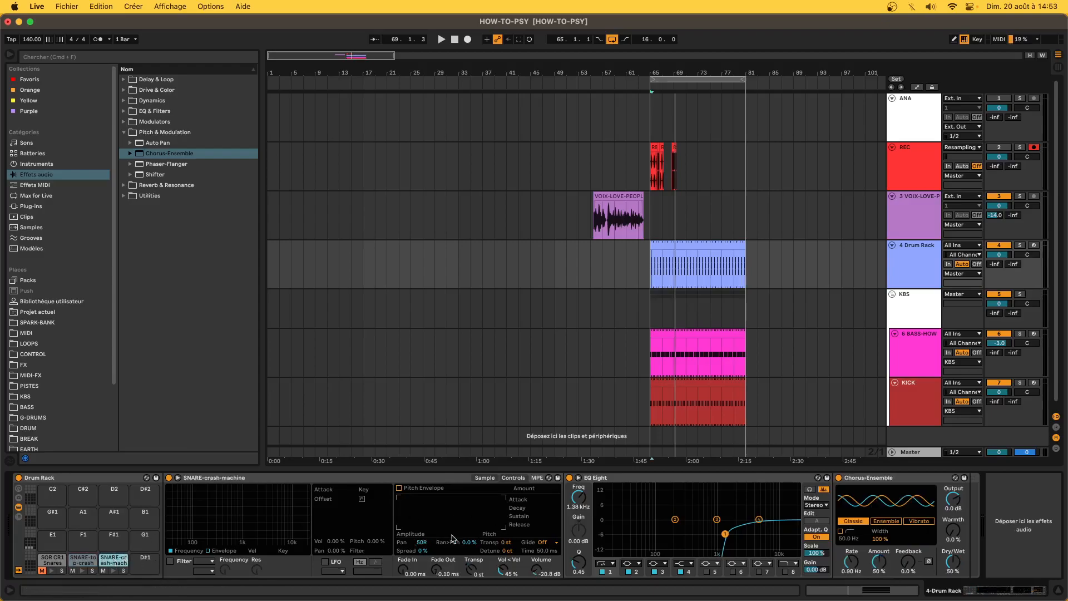
left_click_drag(426, 546, 426, 550)
left_click(43, 571)
key("space")
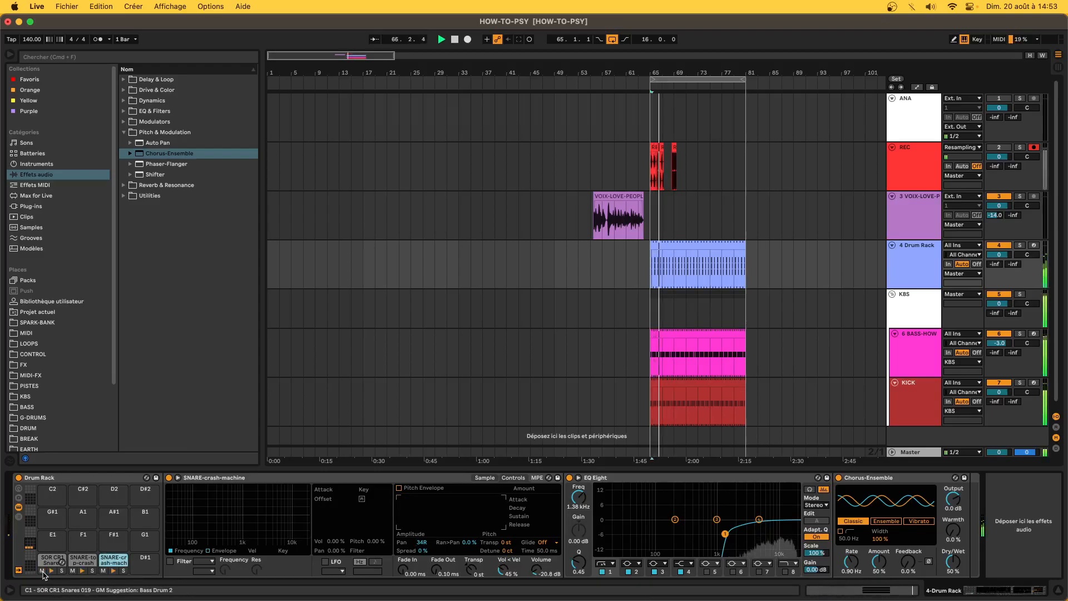
- Solo the Drum Rack track and examine its frequency content in the Master's Spectrum
left_click(1021, 246)
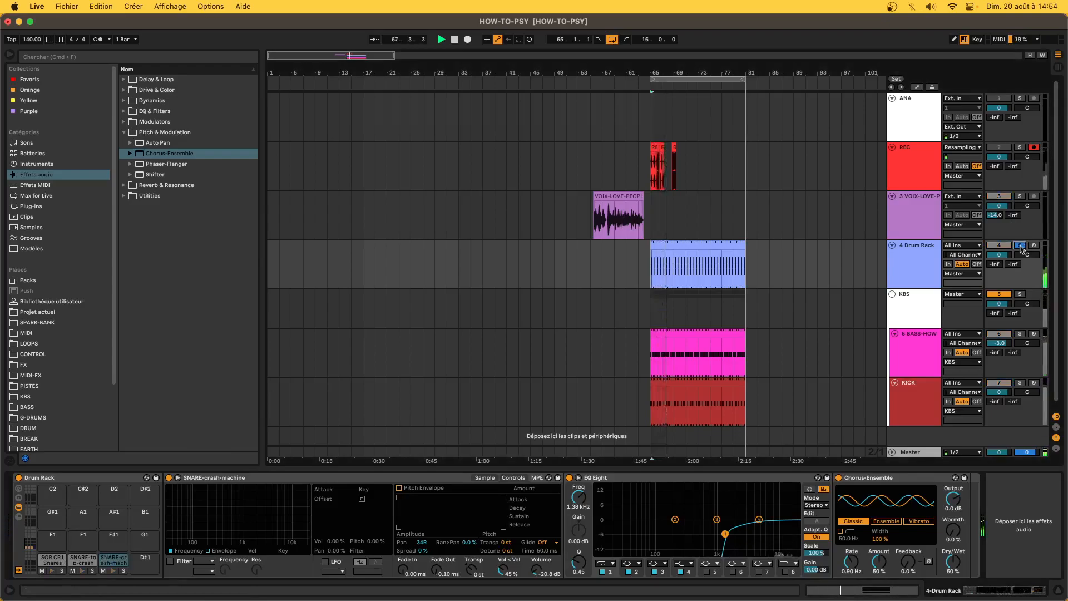
left_click(913, 451)
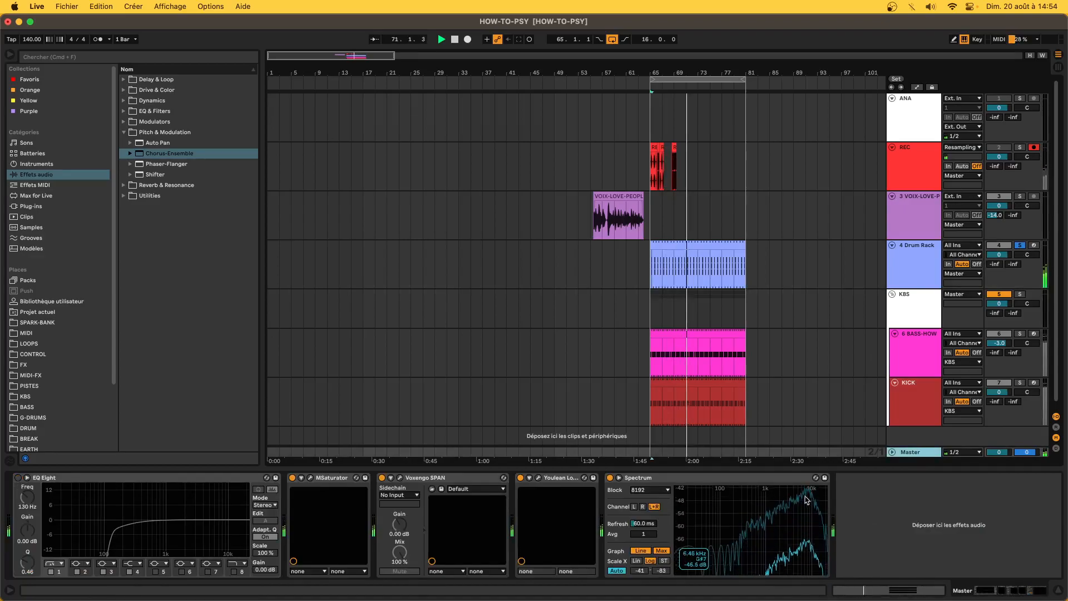
left_click(699, 244)
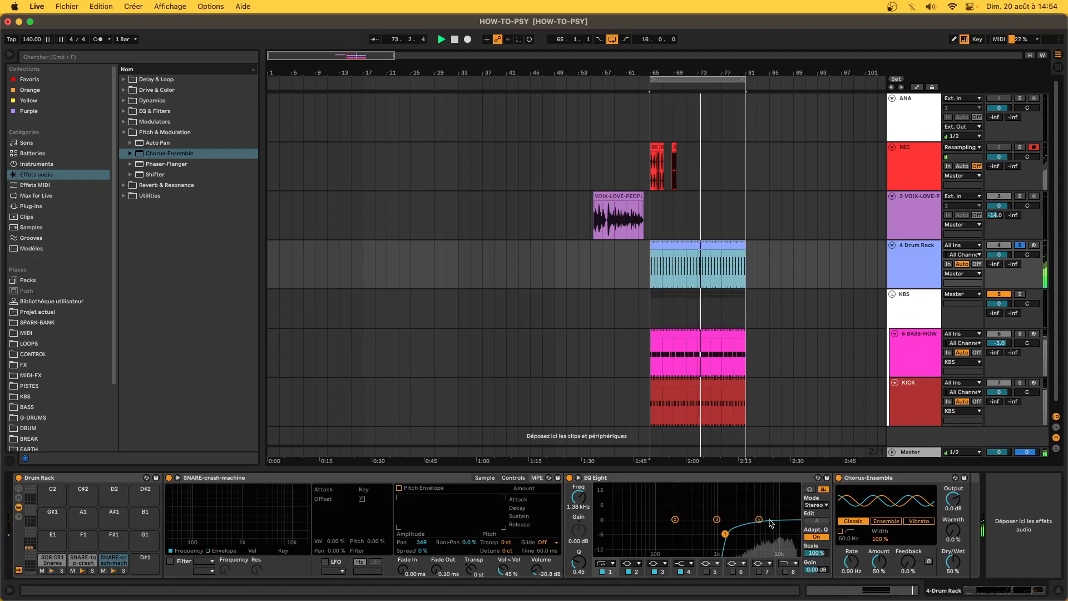
- Add an EQ Eight after the whole Drum Rack with a 1.36 dB boost at 1.47 kHz, band 4 off and a 303 Hz low cut, Q 0.49
left_click(125, 110)
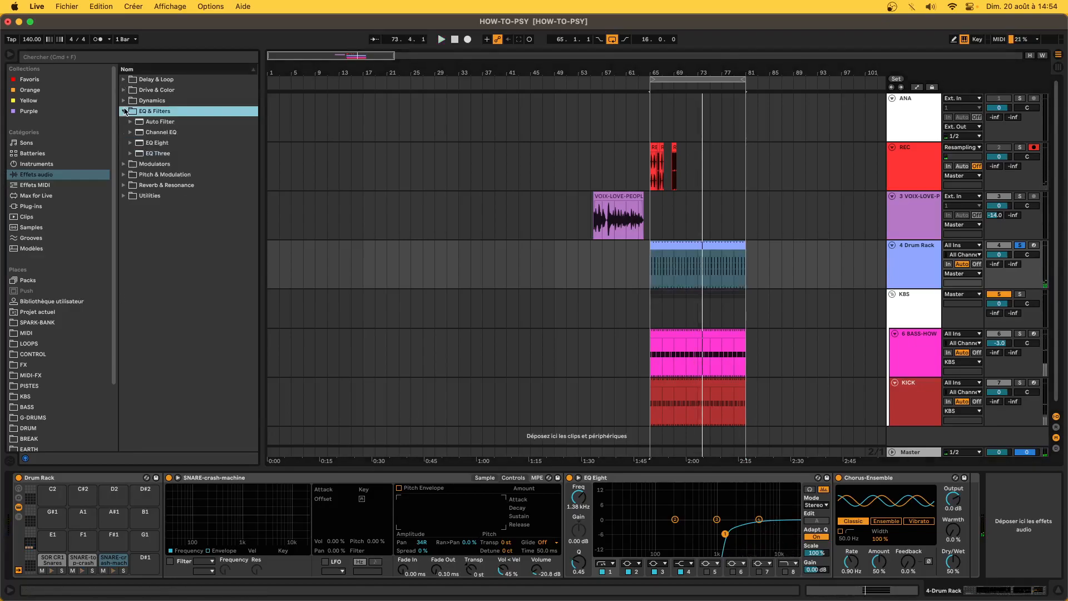
double_click(166, 143)
key("space")
mouse_move(941, 519)
left_mouse_down()
mouse_move(974, 511)
mouse_move(968, 501)
mouse_move(958, 506)
mouse_move(1014, 512)
mouse_move(951, 517)
left_mouse_up()
left_click(905, 572)
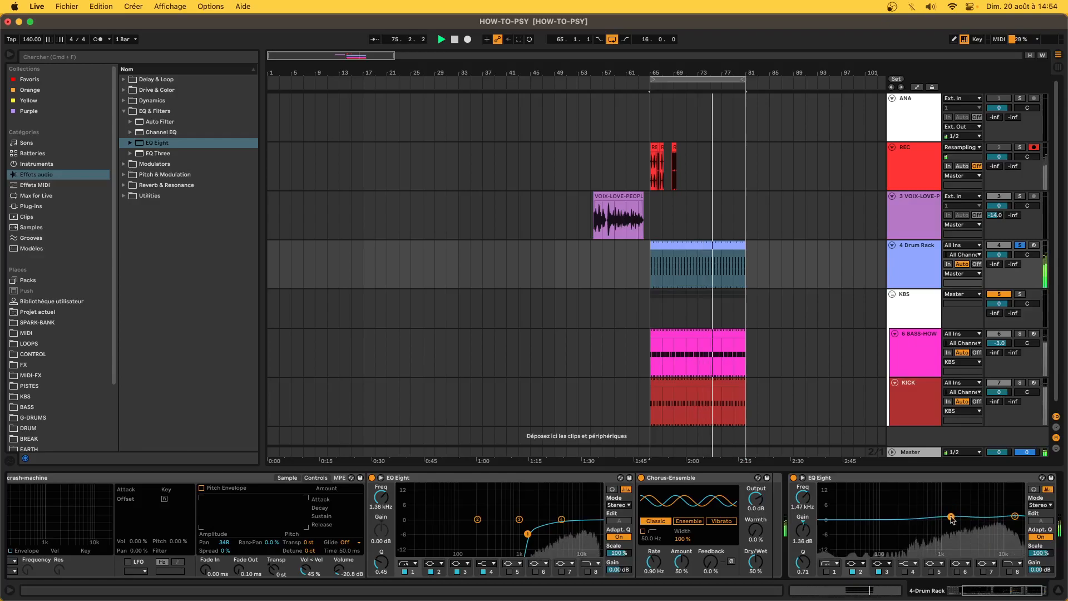
left_click(827, 572)
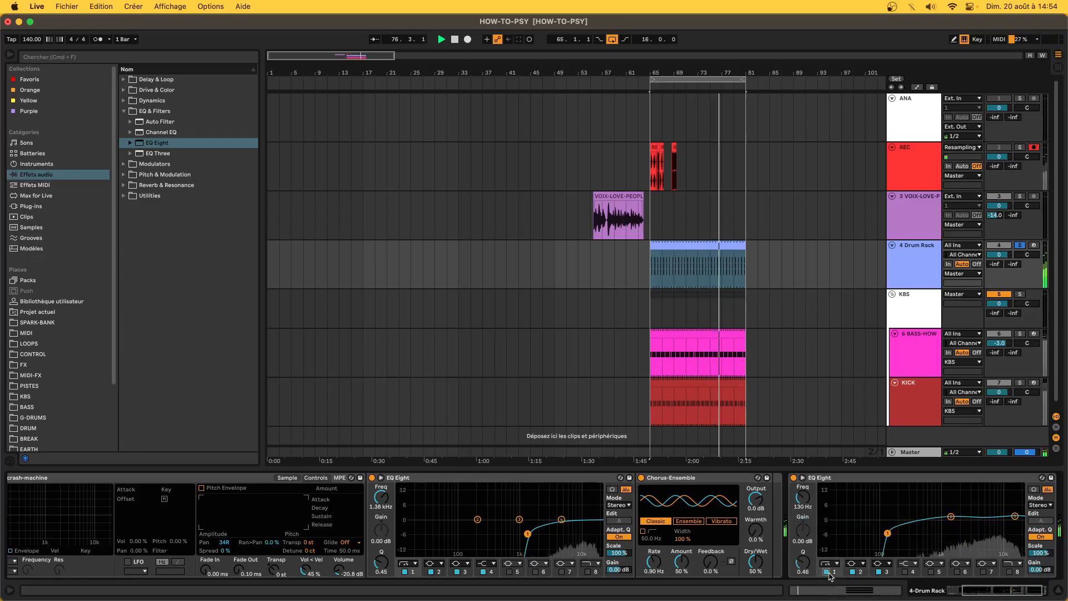
left_click_drag(887, 533, 912, 537)
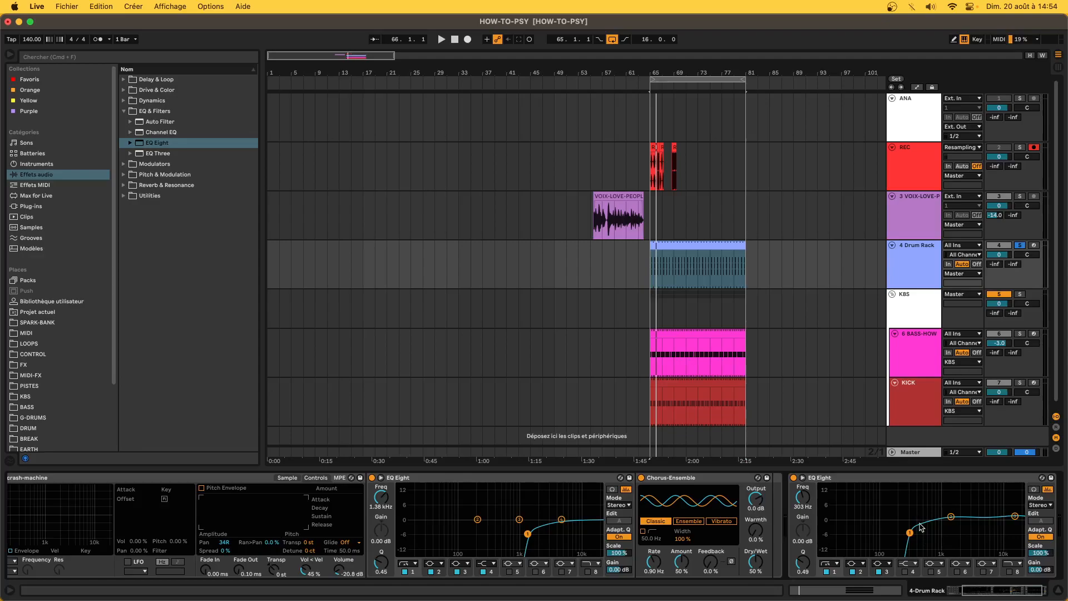
- Insert a kHs Transient Shaper into the SOR CR1 Snares chain, ahead of its EQ Eight
scroll(726, 536, "right", 2)
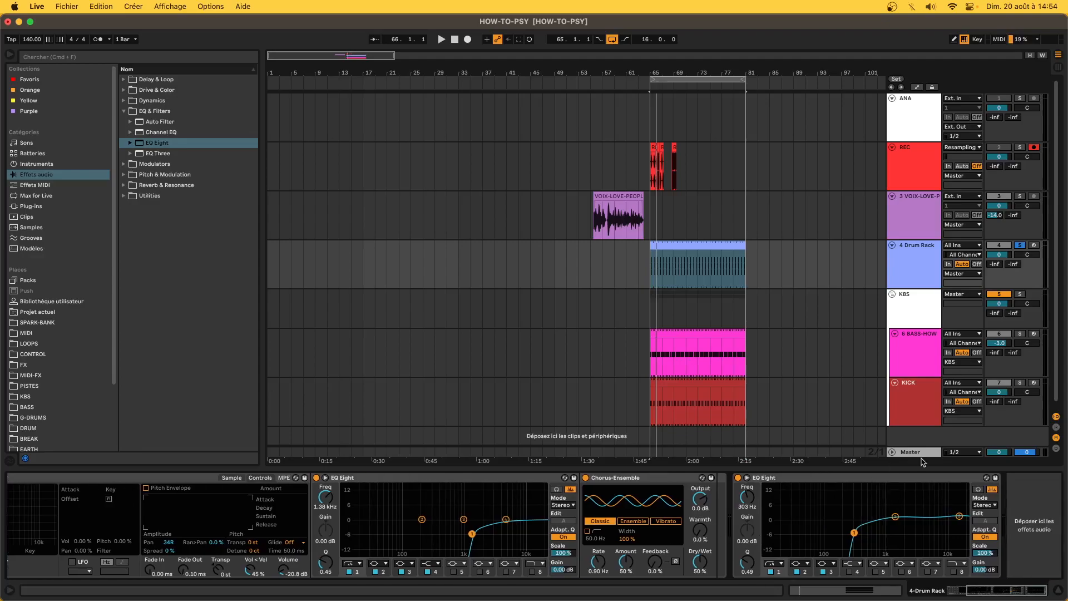
scroll(697, 505, "left", 8)
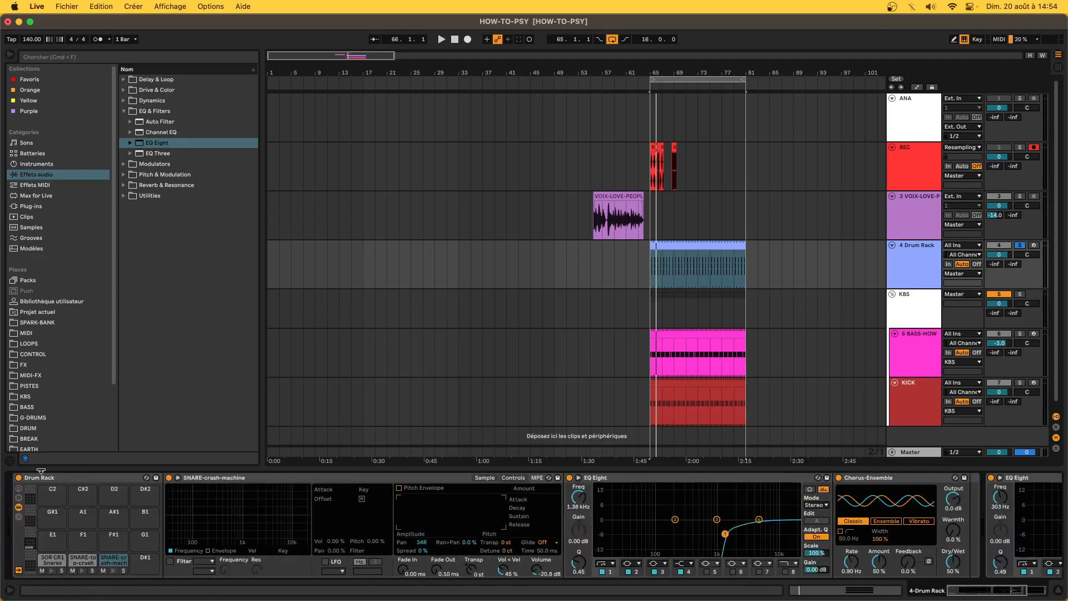
left_click(49, 566)
left_click(52, 571)
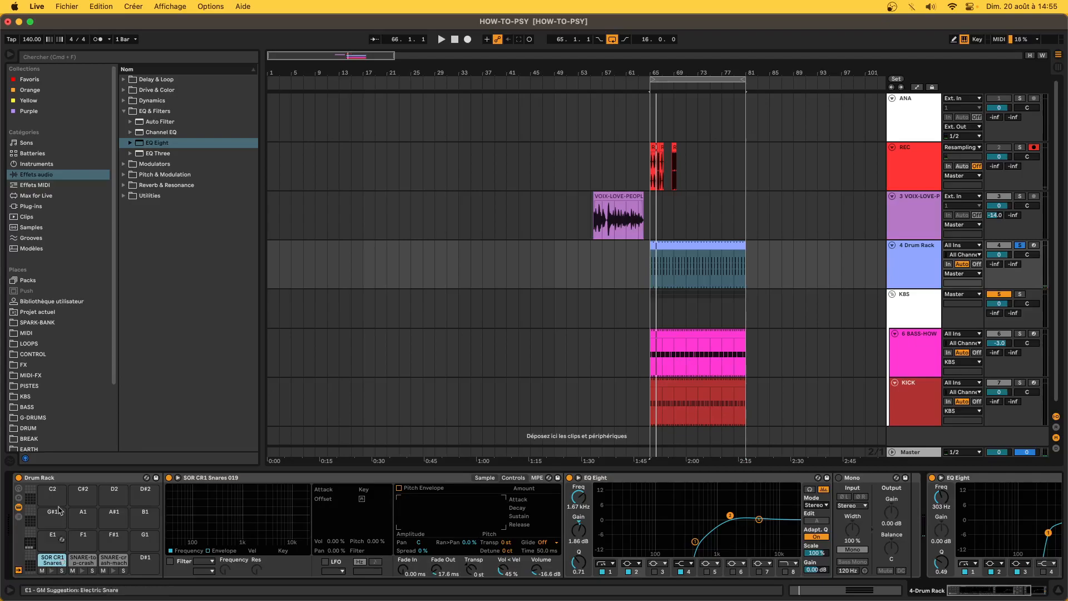
left_click(58, 79)
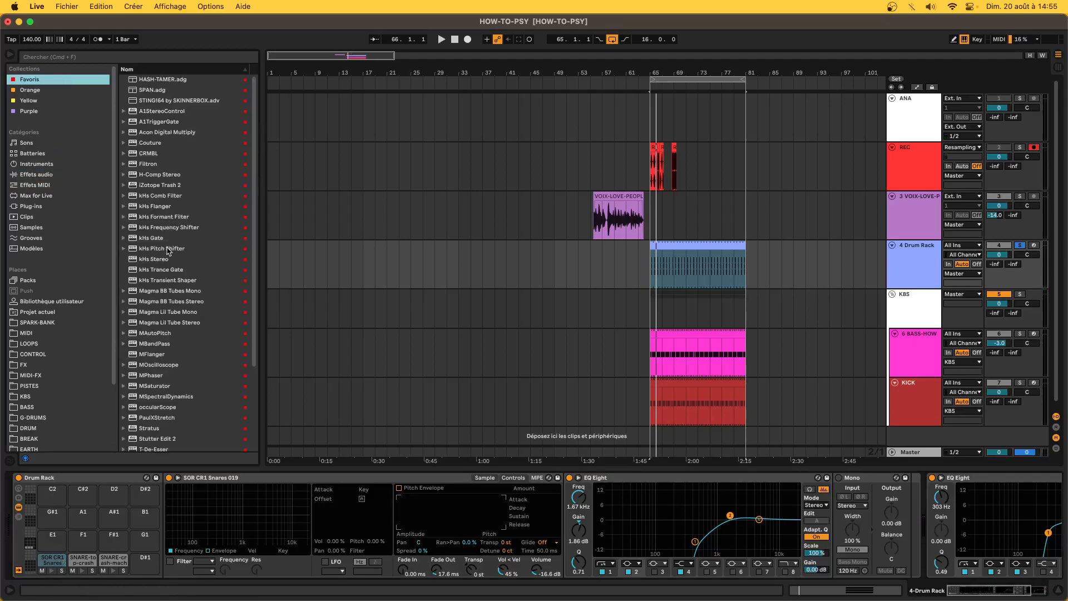
left_click_drag(165, 285, 412, 359)
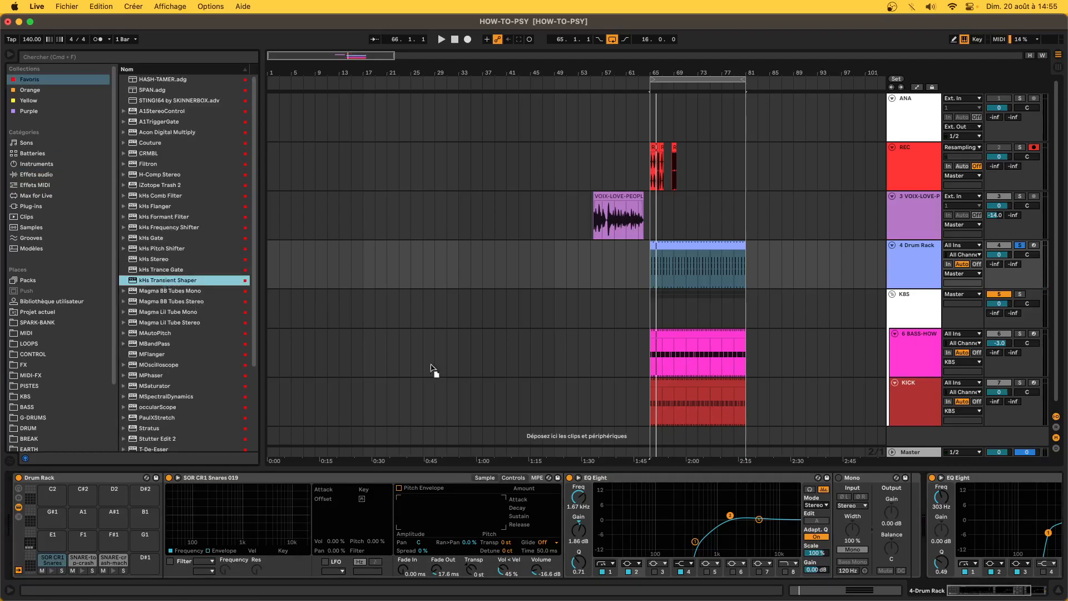
left_click_drag(563, 445, 595, 479)
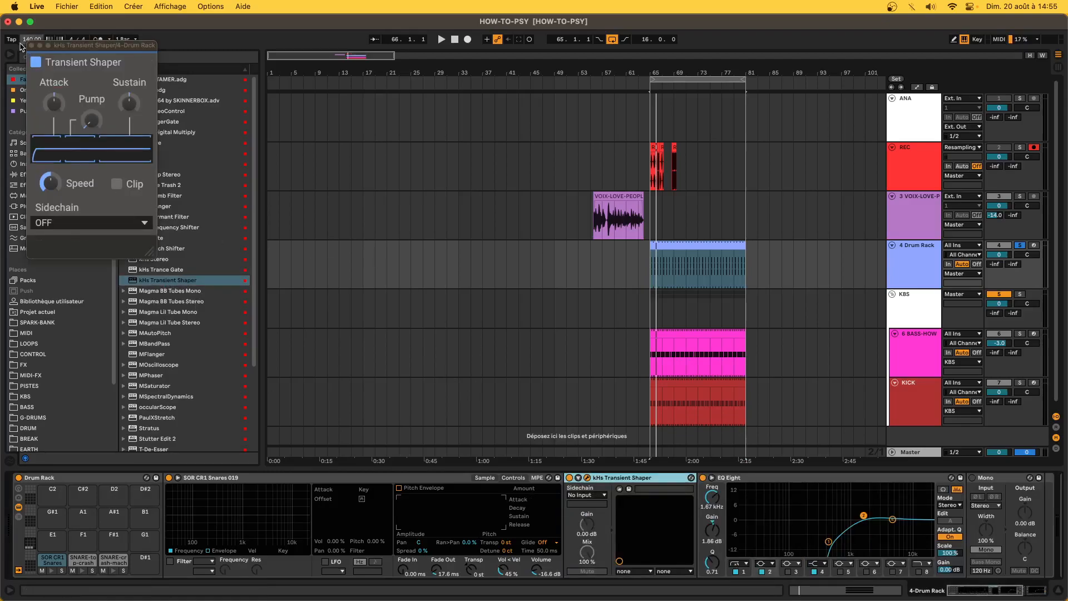
left_click(31, 45)
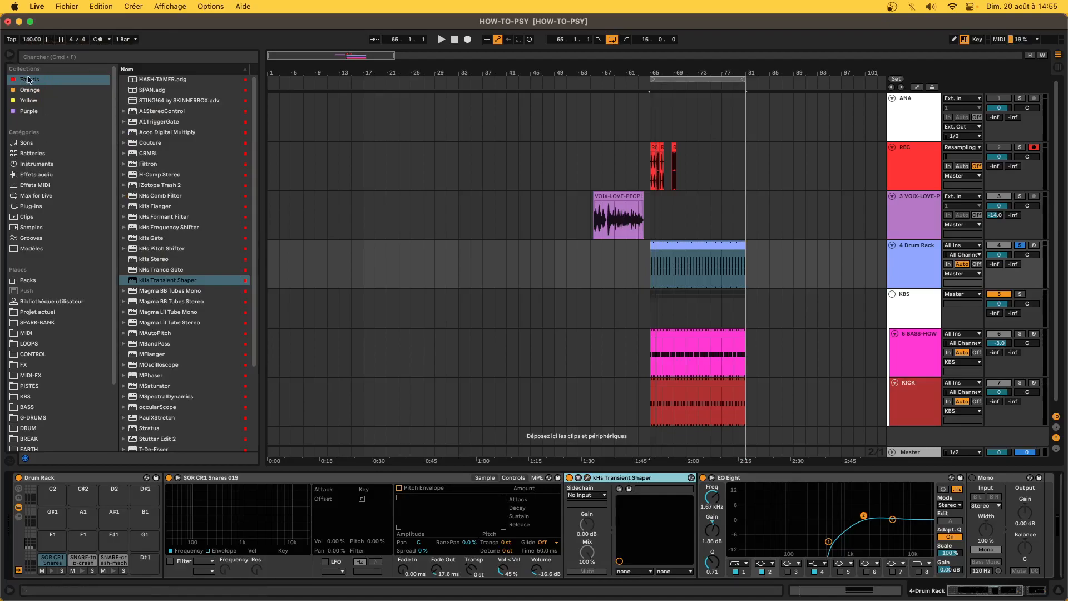
- Add an MSaturator after the Transient Shaper, with Threshold at 0.00 dB and Analog at 0.00%
left_click(30, 80)
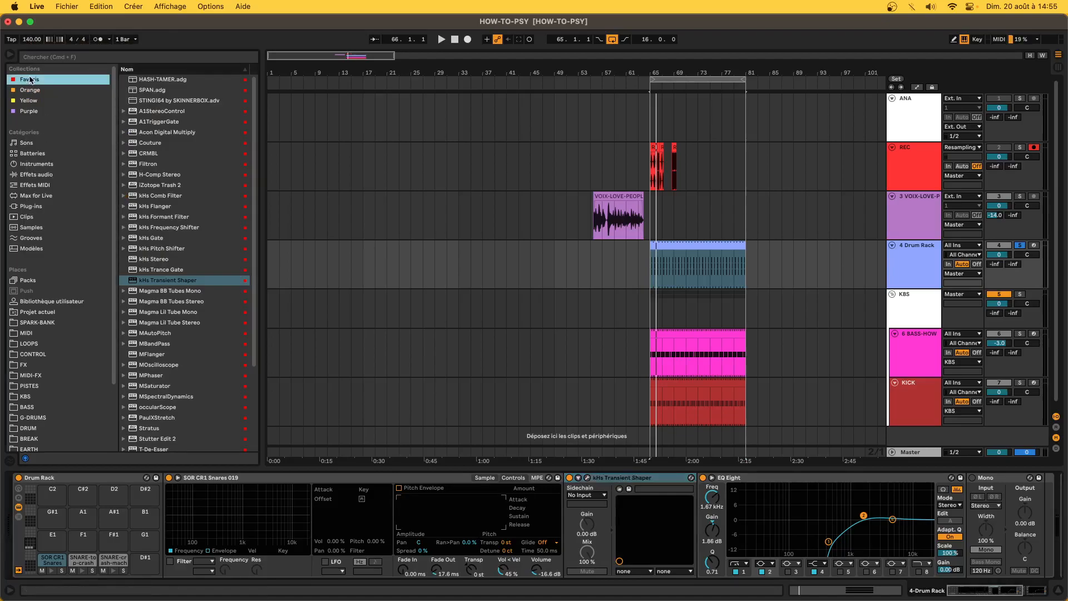
double_click(156, 387)
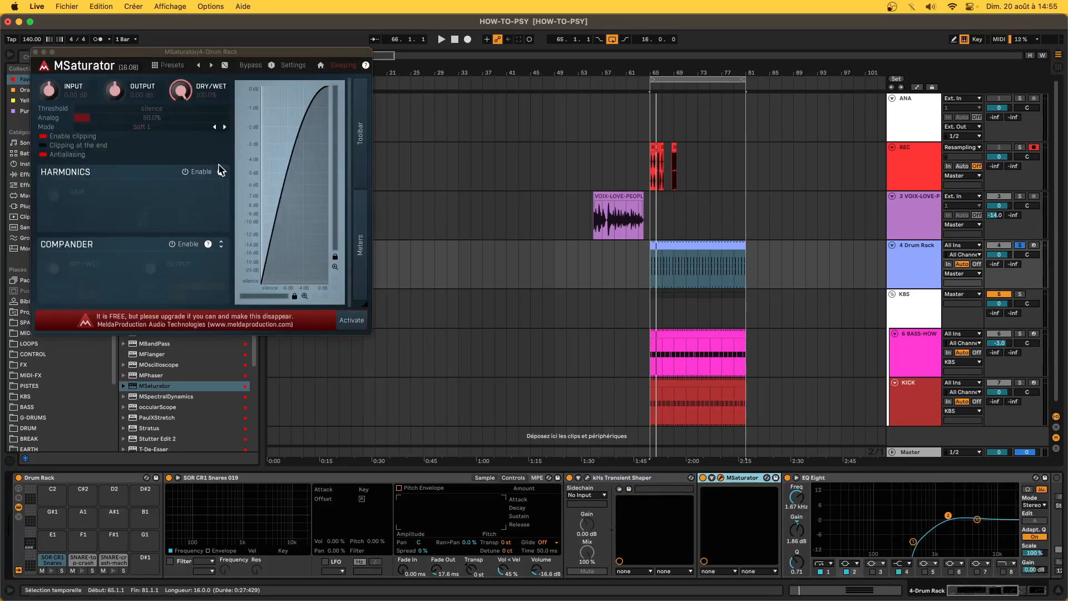
left_click_drag(78, 117, 82, 56)
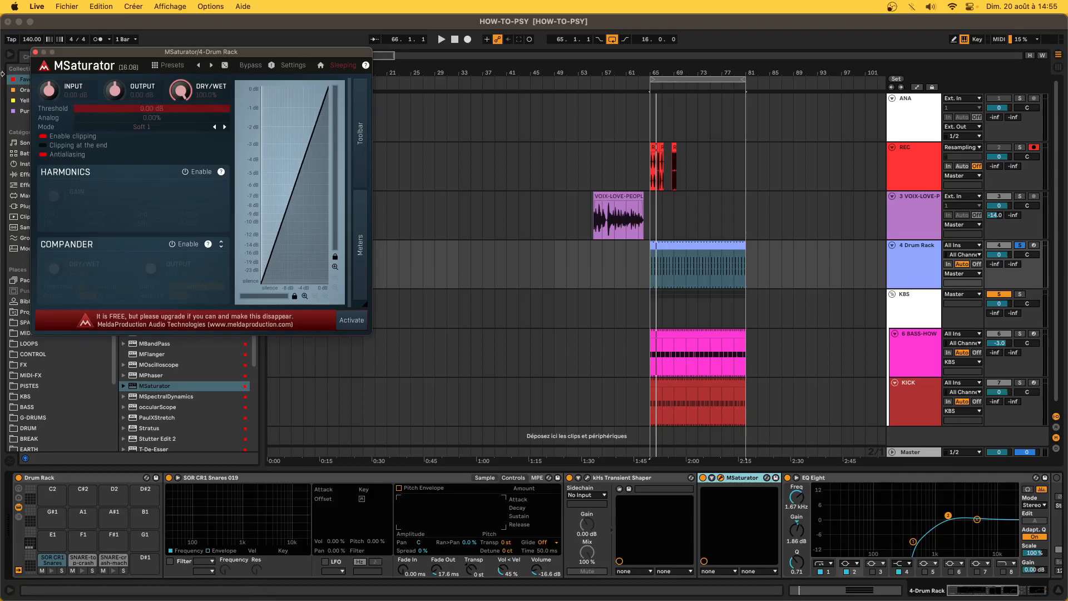
left_click(35, 53)
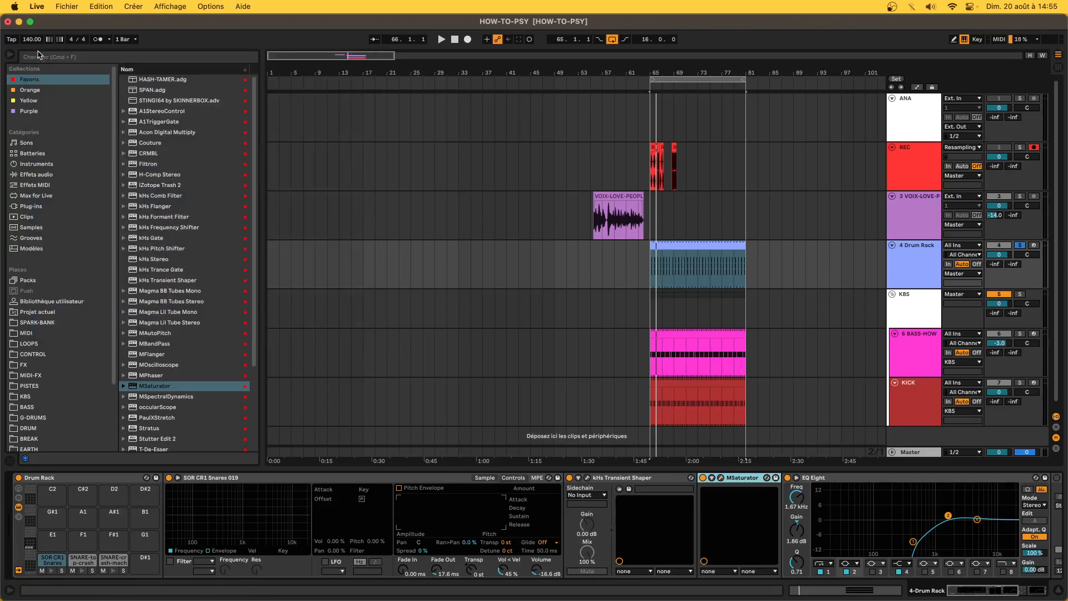
- Raise the Attack of the SOR CR1 Snares Transient Shaper during playback, and unsolo the Drum Rack track to audition the full mix
left_click(589, 479)
key("space")
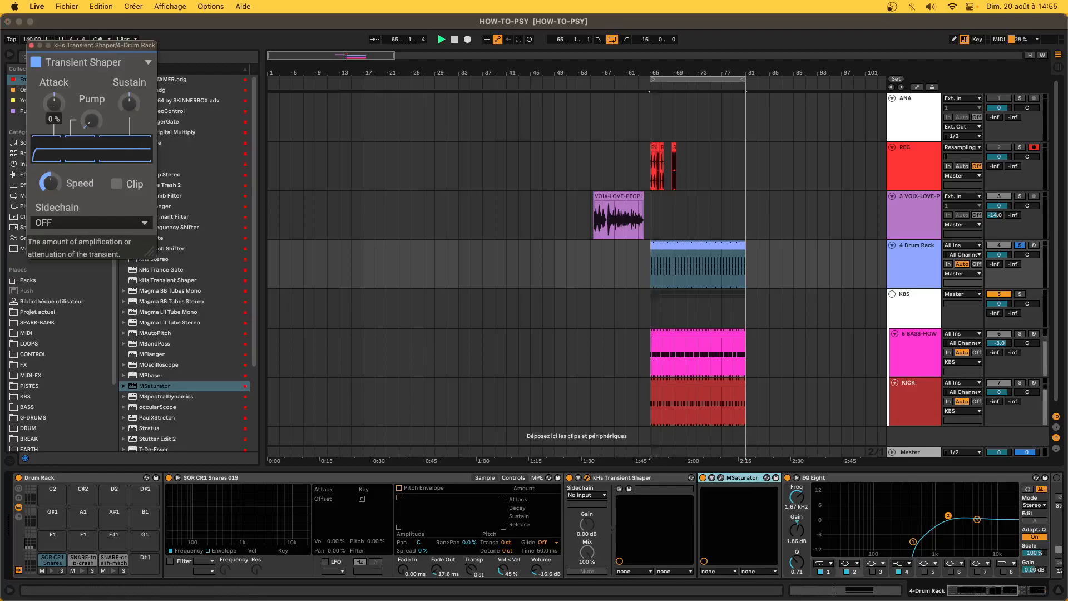
mouse_move(54, 103)
left_mouse_down()
mouse_move(54, 65)
mouse_move(54, 96)
mouse_move(54, 86)
left_mouse_up()
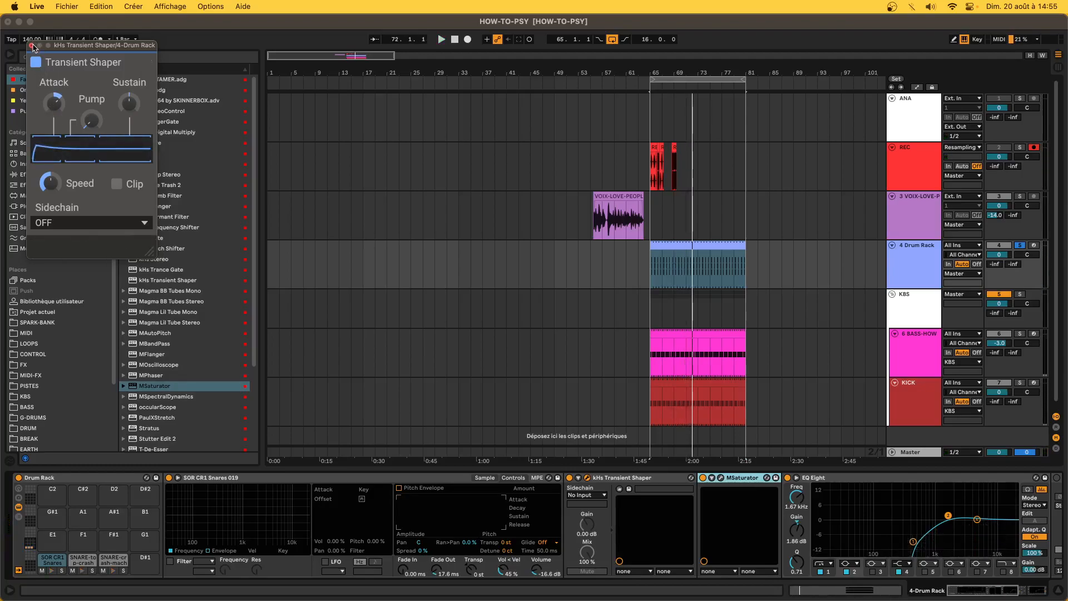
left_click(32, 45)
left_click(1020, 245)
key("space")
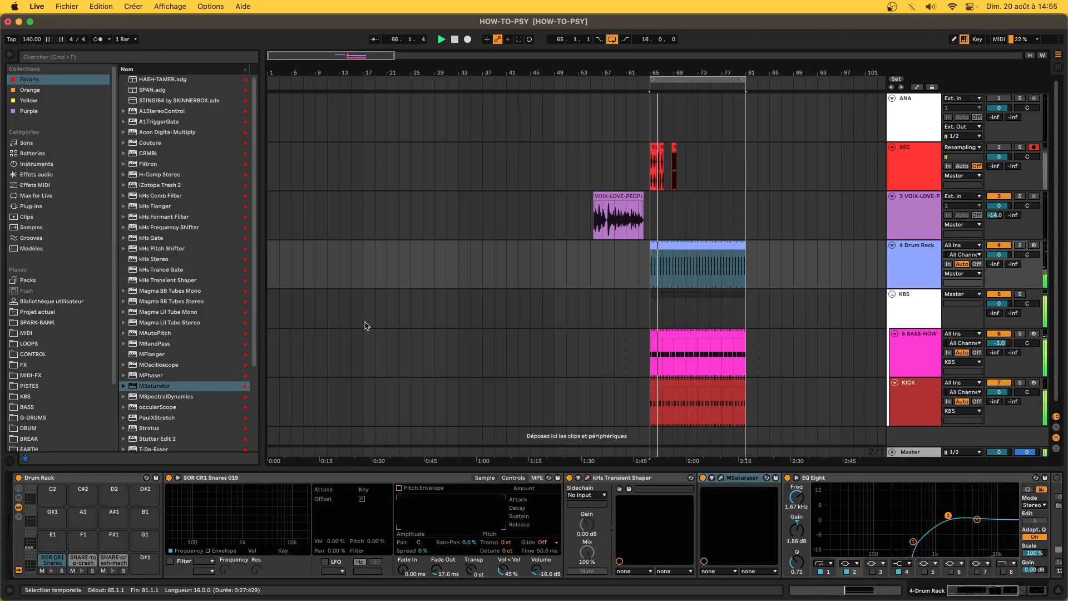
key("space")
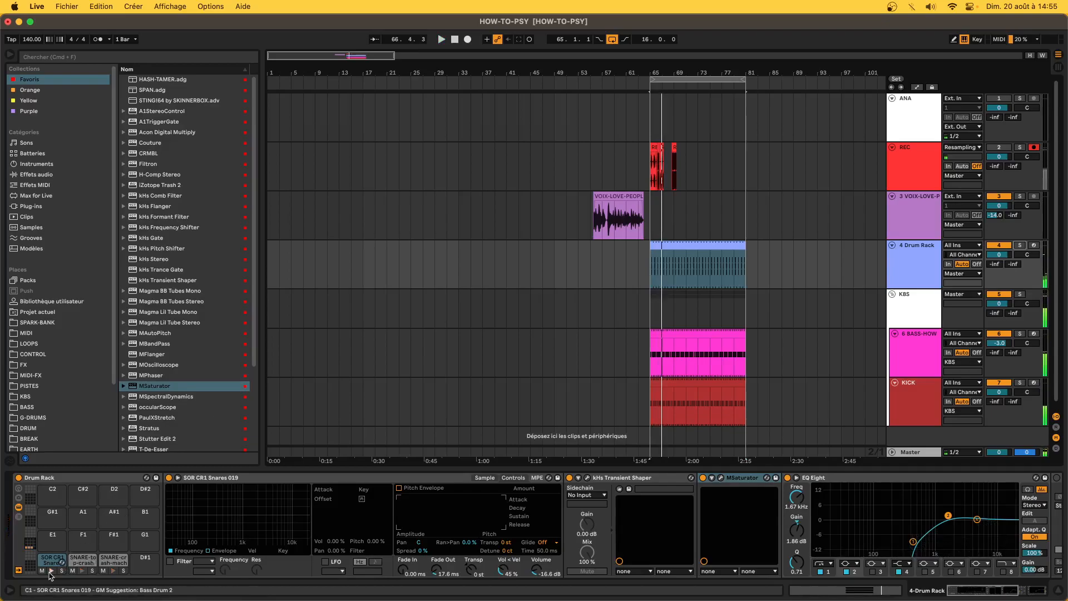
- Add a kHs Transient Shaper after the Phaser-Flanger on SNARE-top-crash with Sustain at 100%, and solo the Drum Rack track
left_click(91, 559)
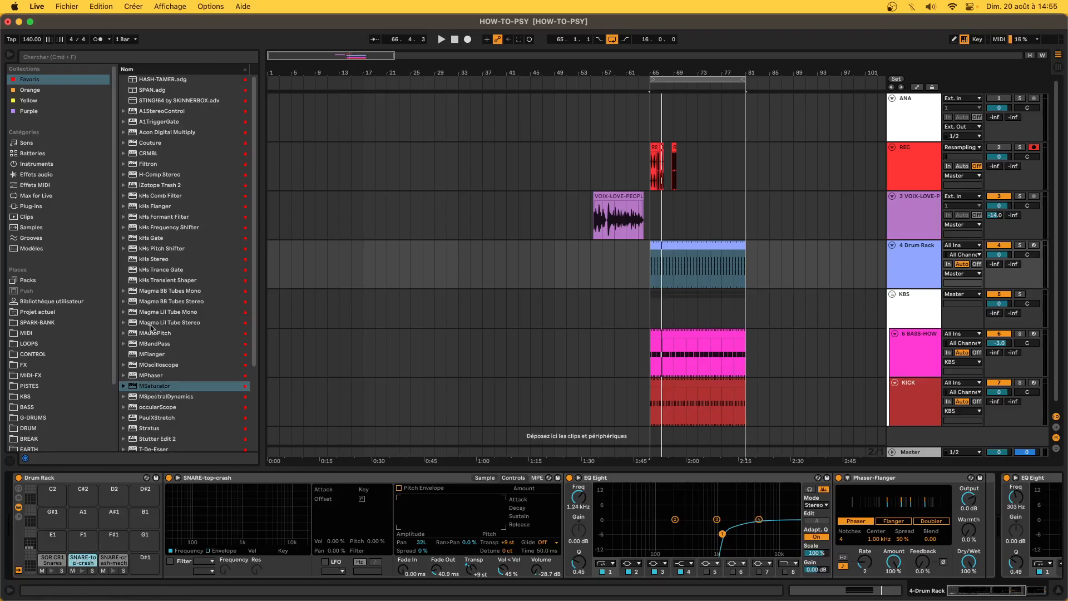
left_click(163, 280)
left_click_drag(170, 317, 84, 563)
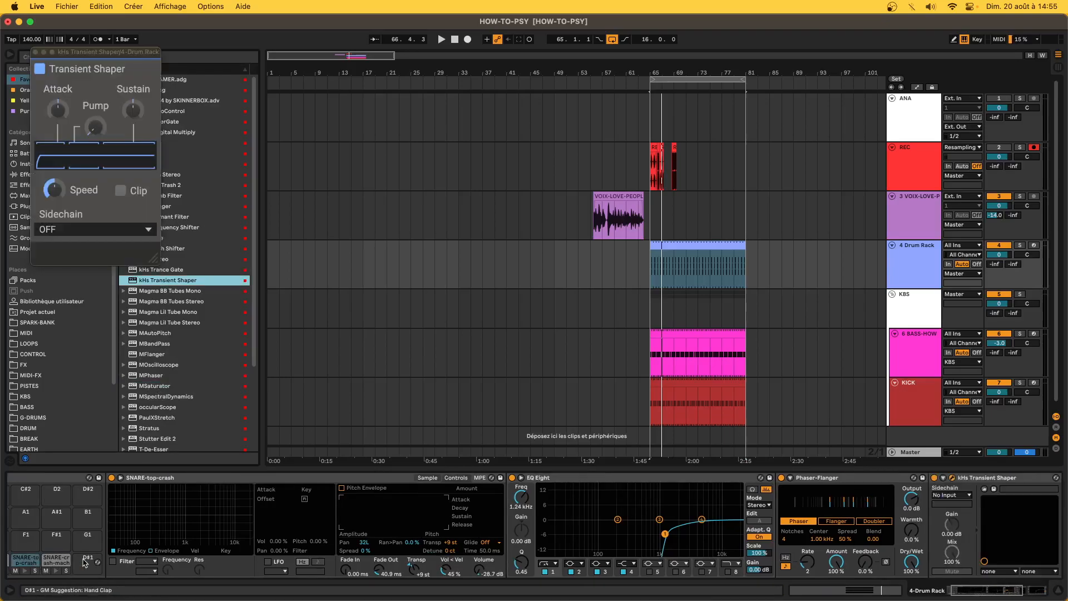
key("space")
left_click_drag(134, 110, 134, 89)
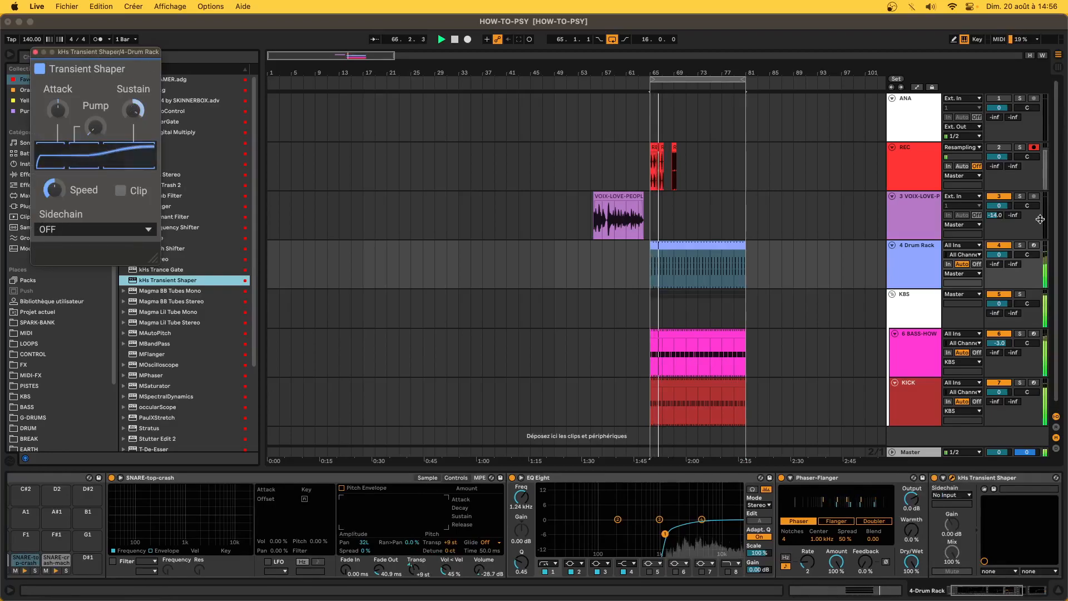
left_click(1019, 249)
left_click(1019, 248)
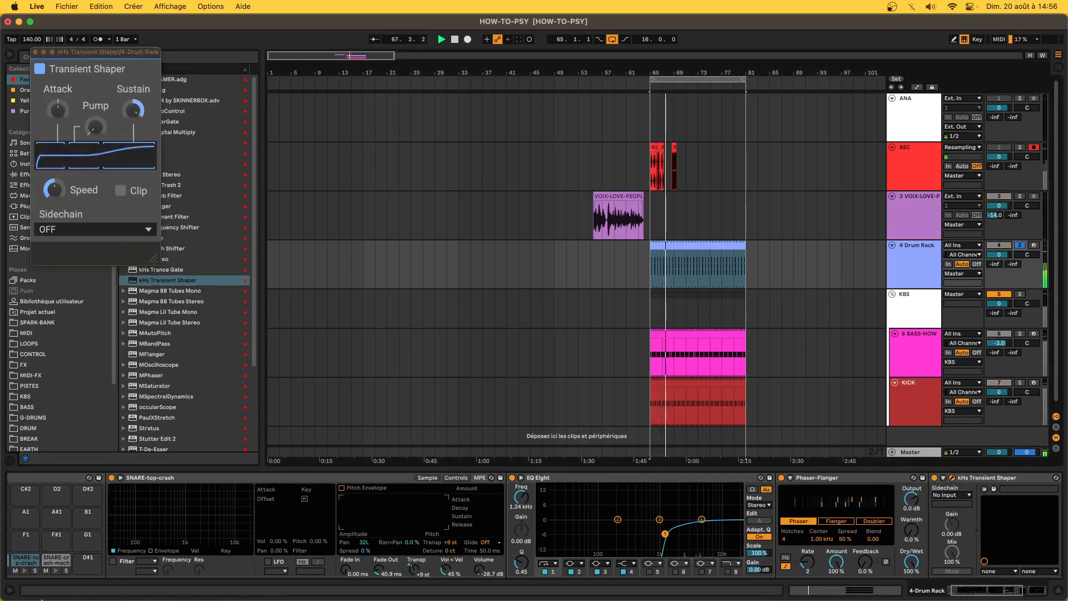
left_click_drag(129, 115, 129, 146)
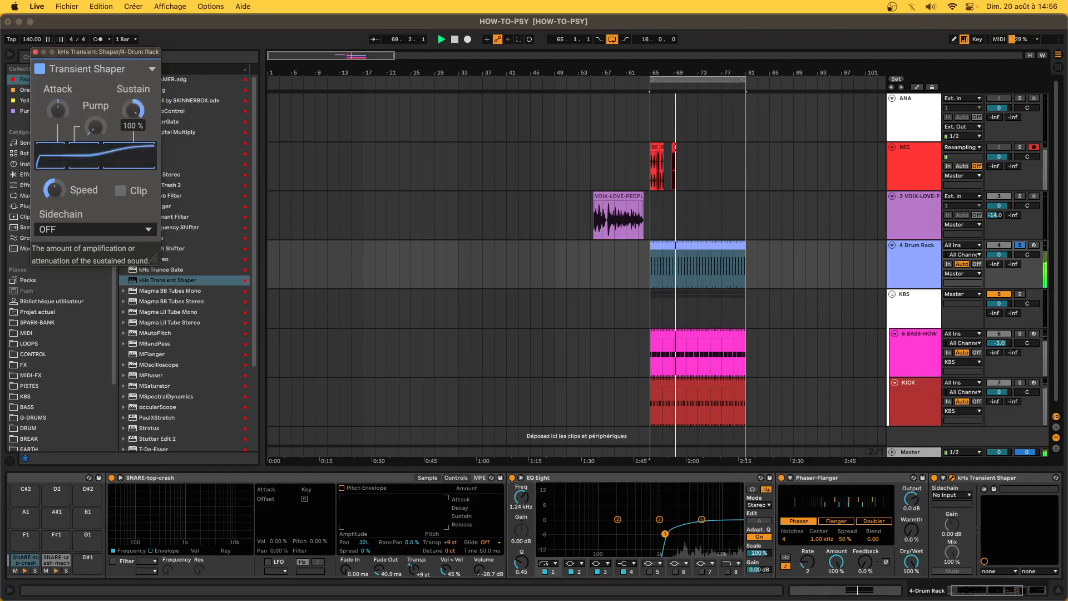
- Raise the SNARE-top-crash volume to -20.0 dB and fine-tune its Transient Shaper's Sustain, comparing with the shaper bypassed
left_click(25, 560)
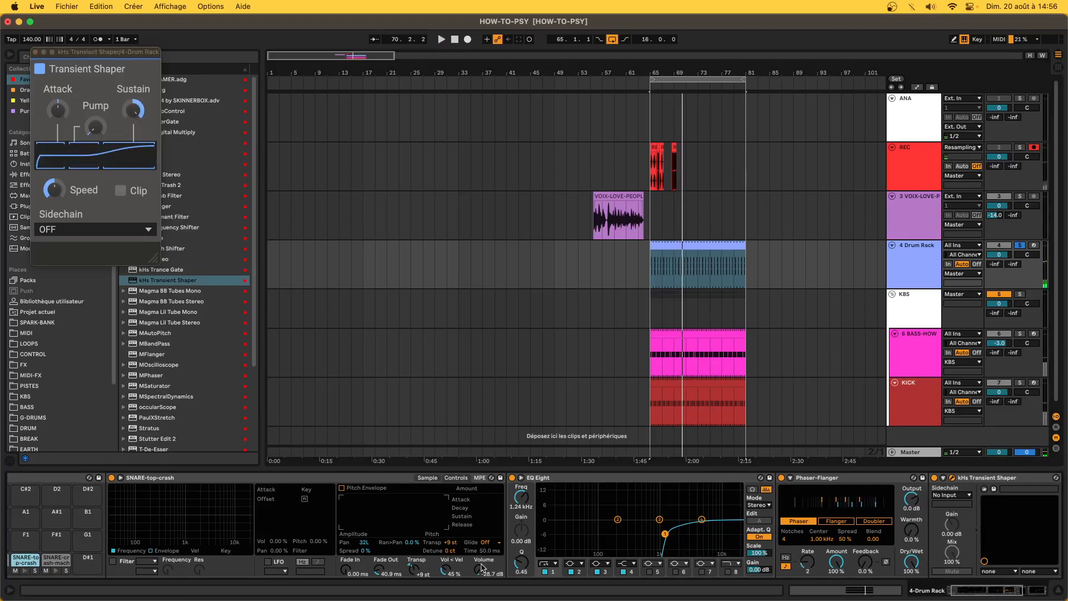
left_click_drag(479, 570, 479, 554)
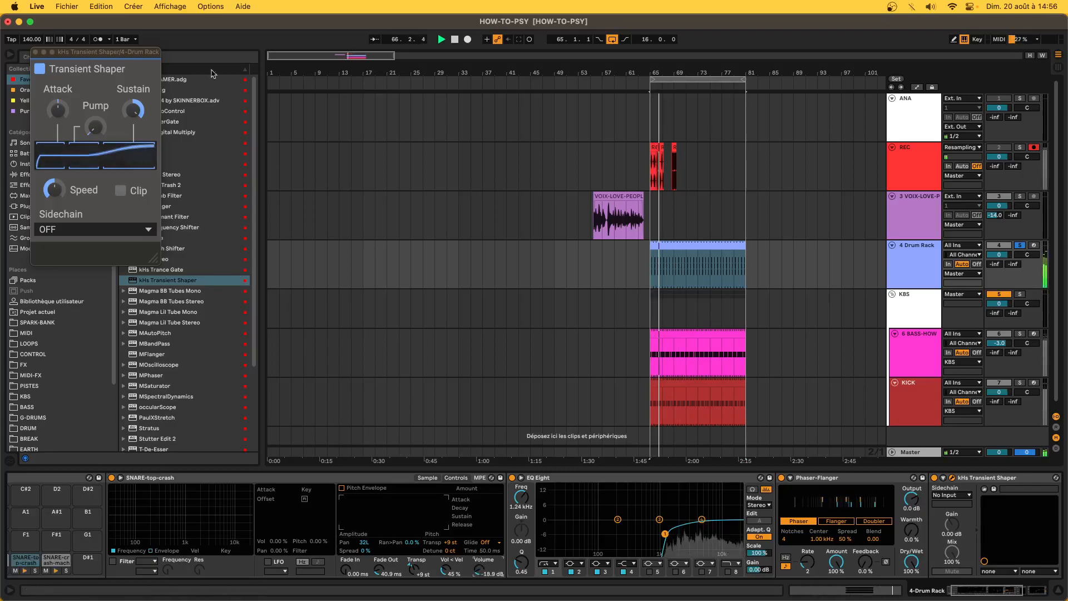
left_click(133, 114)
left_click_drag(132, 115, 132, 95)
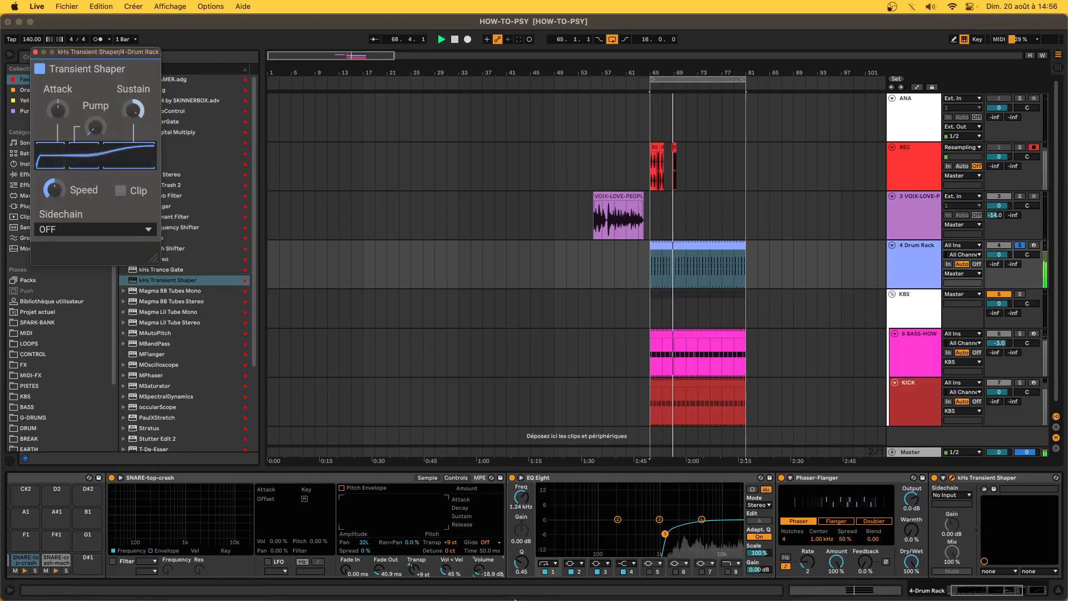
left_click_drag(478, 570, 479, 573)
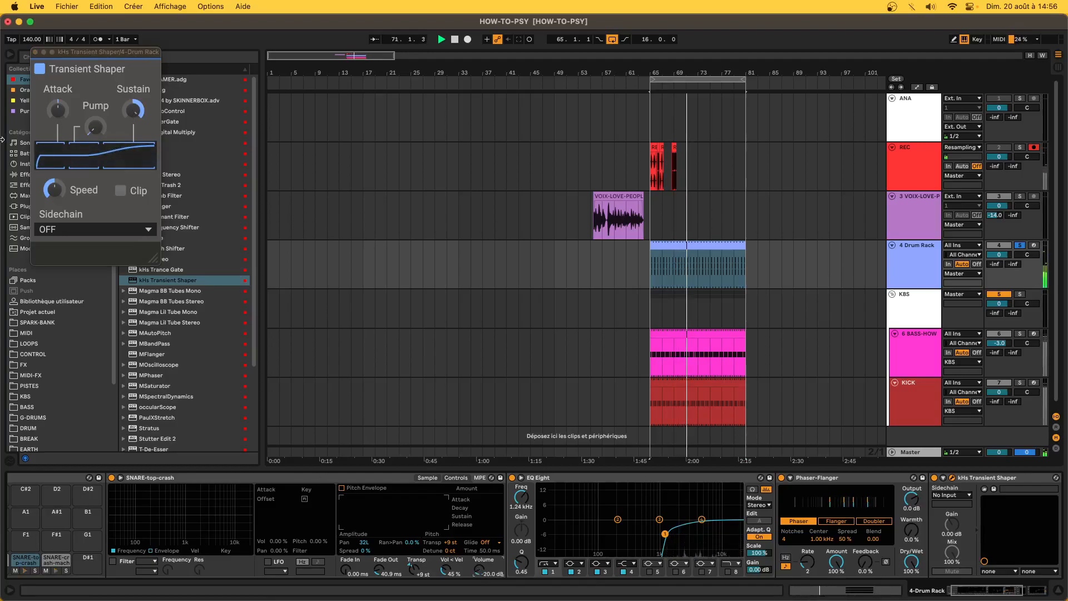
left_click_drag(133, 107, 133, 112)
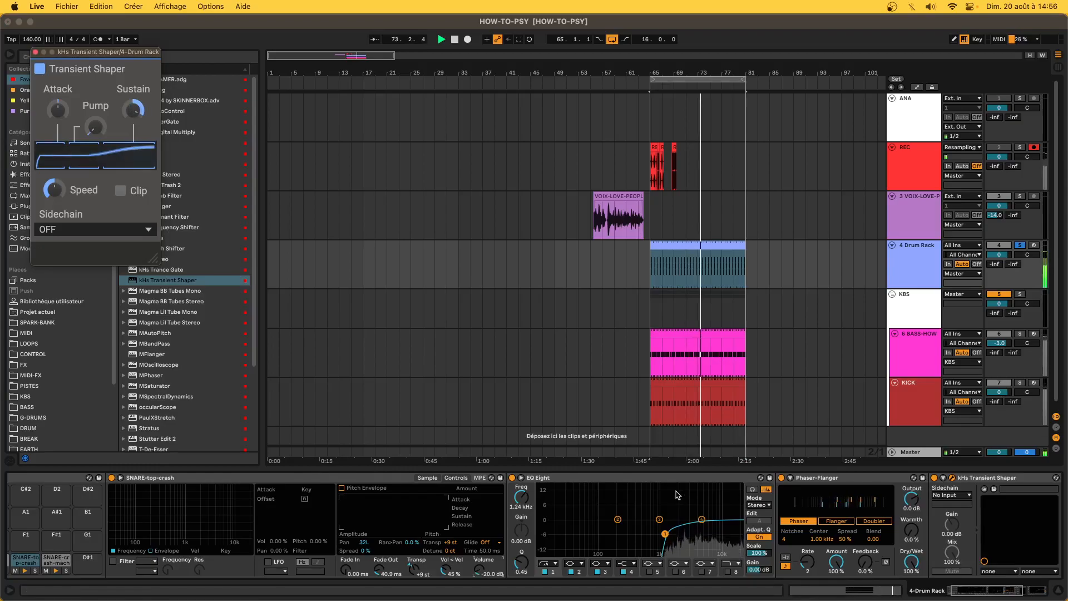
left_click(935, 478)
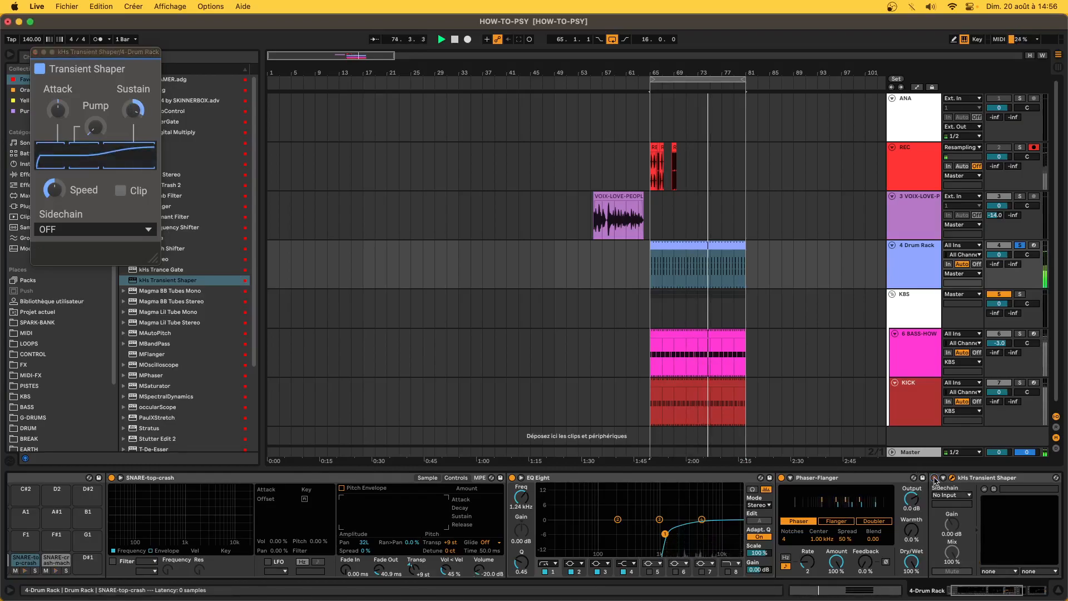
left_click(974, 482)
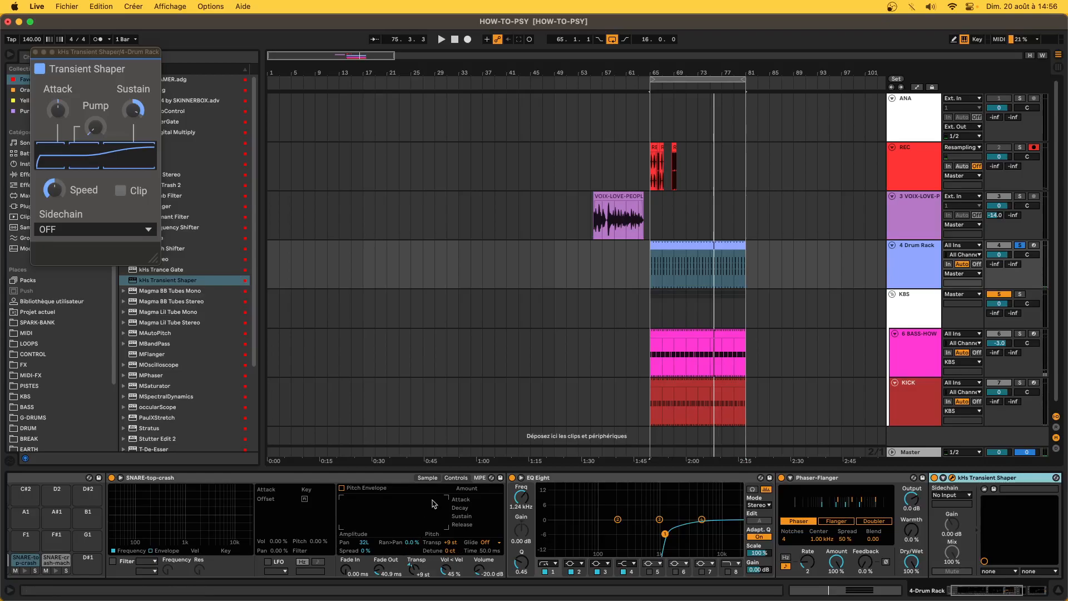
- Show the SNARE-top-crash waveform, adjust the sample's end point and audition it
left_click(435, 478)
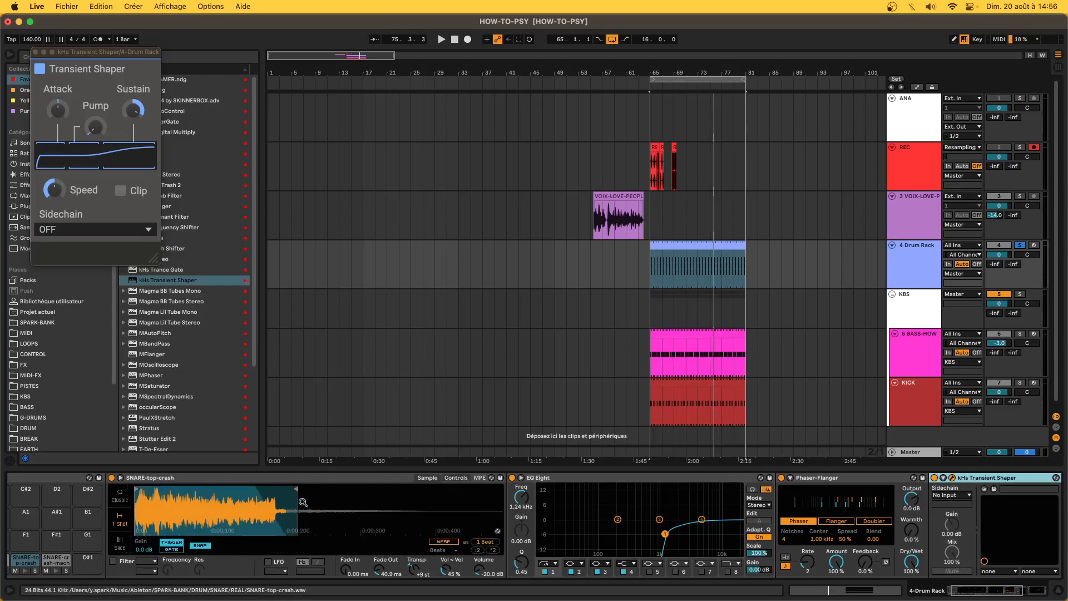
key("space")
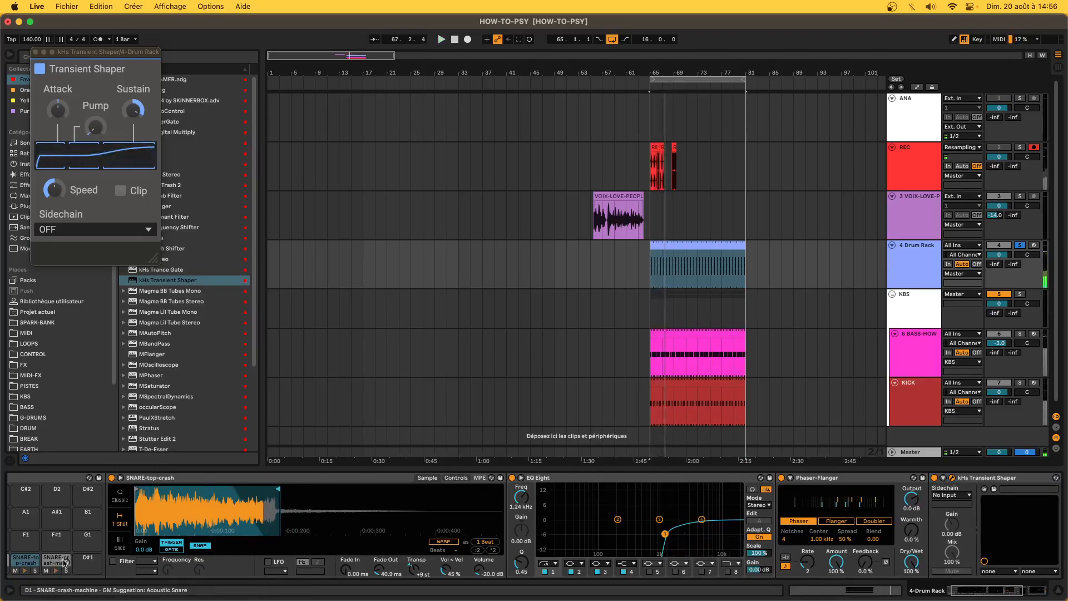
- Copy the SNARE-top-crash Transient Shaper into the SNARE-crash-machine chain, ahead of its EQ Eight, and play the result
left_click(1010, 477)
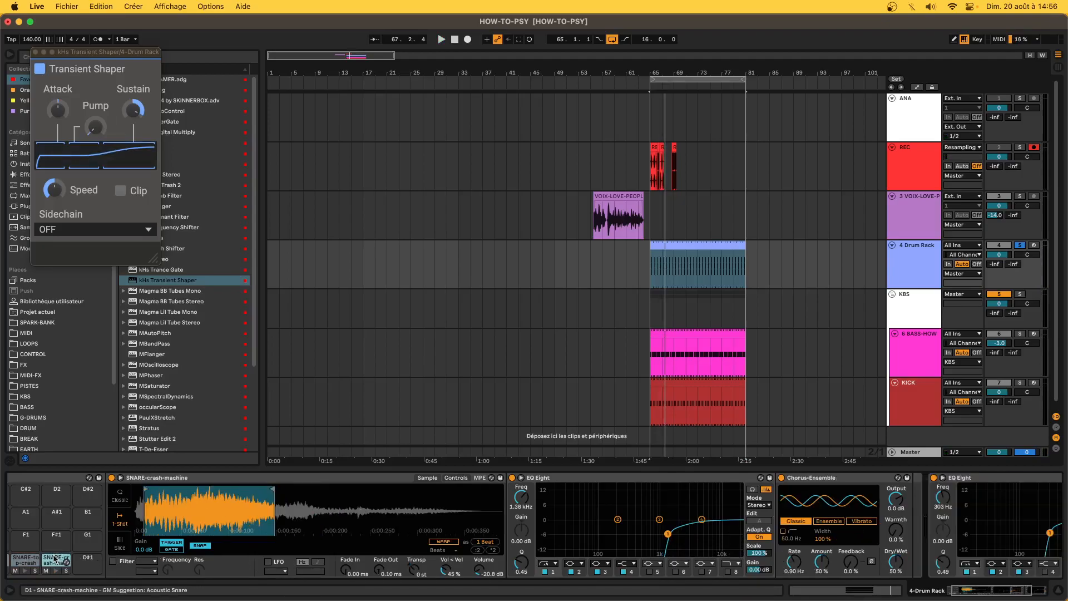
left_click(592, 479)
key("super+v")
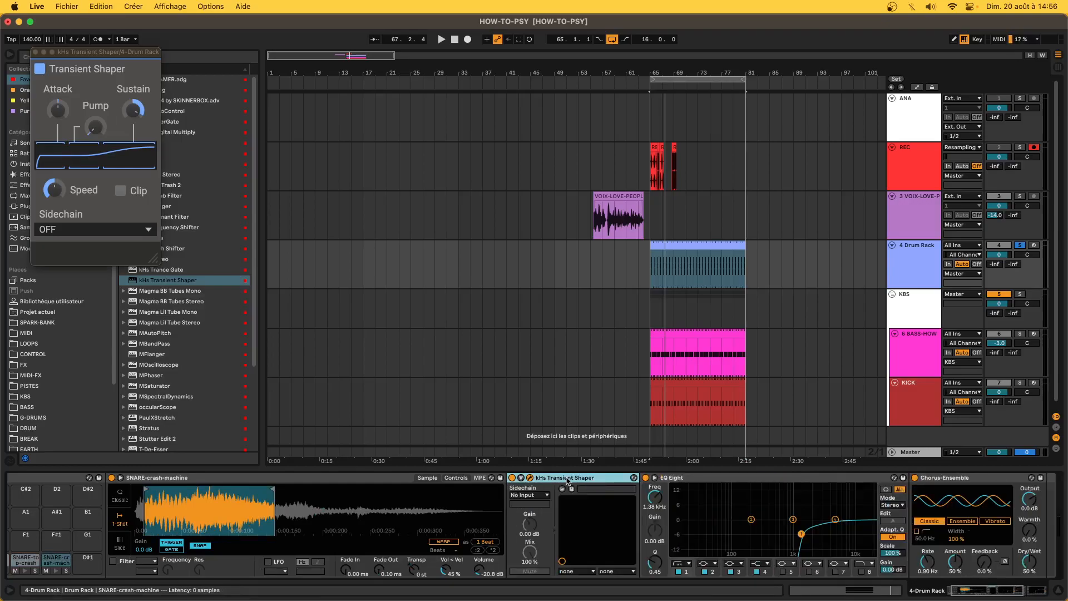
key("space")
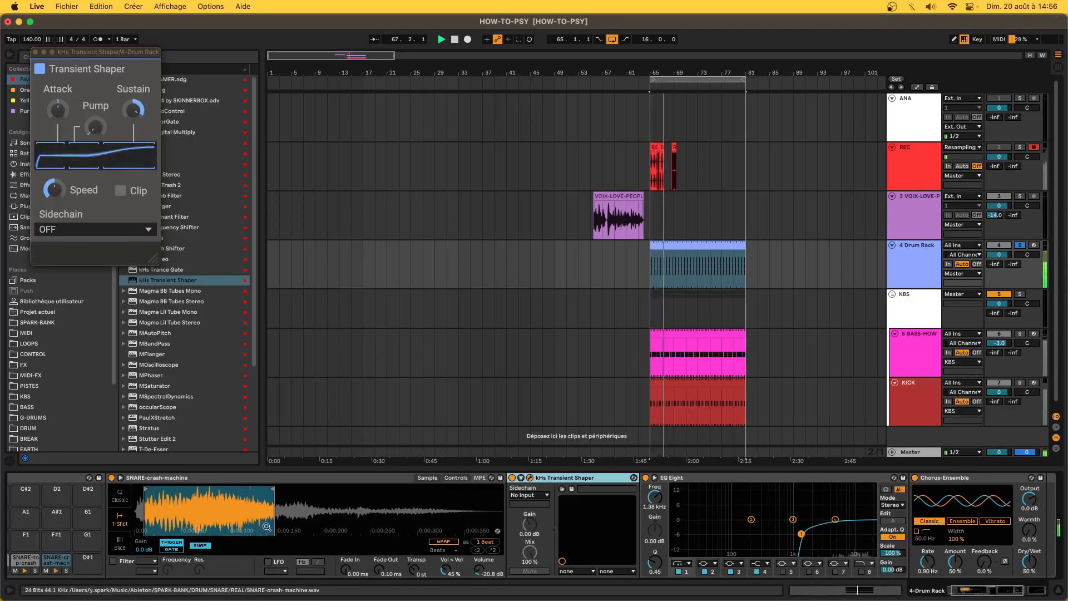
- Extend the SNARE-crash-machine sample's end slightly with a 29.8 ms fade-out, and set the Transient Shaper's Sustain to 70%
left_click_drag(273, 489, 258, 490)
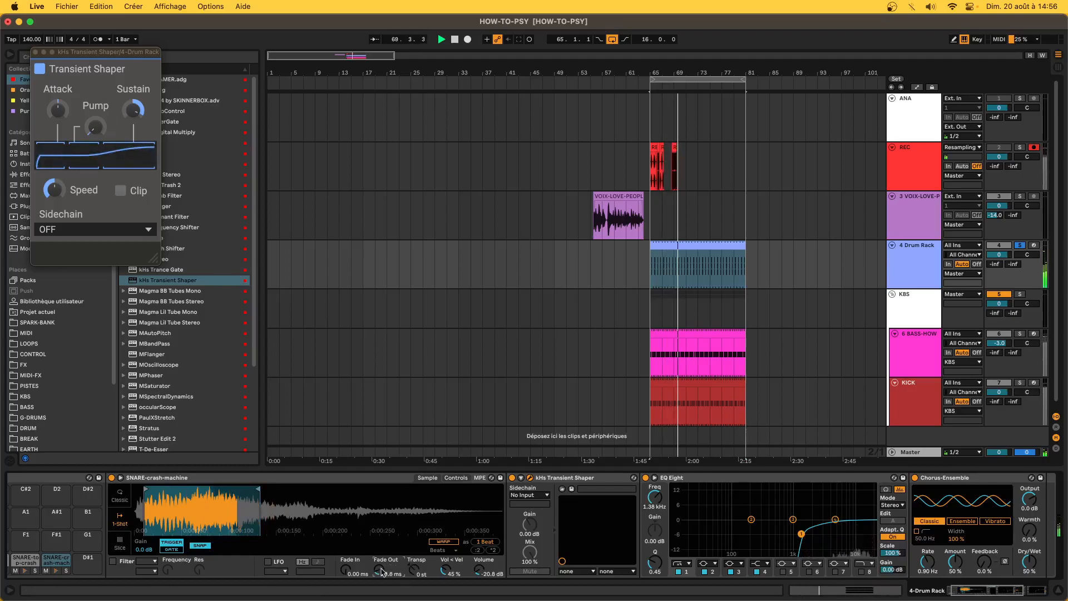
left_click_drag(258, 489, 282, 490)
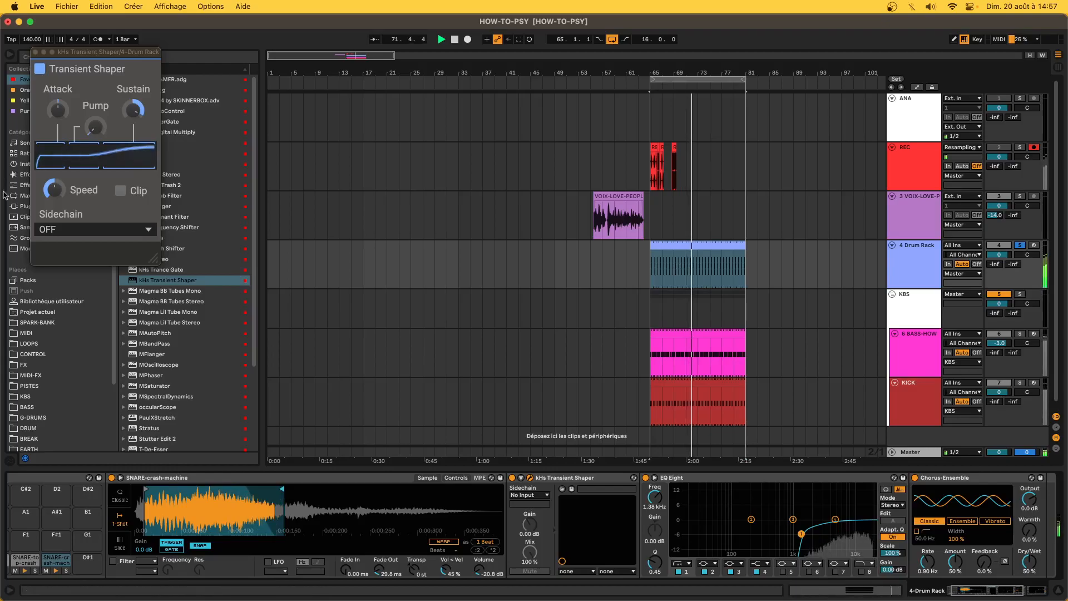
left_click_drag(133, 110, 134, 119)
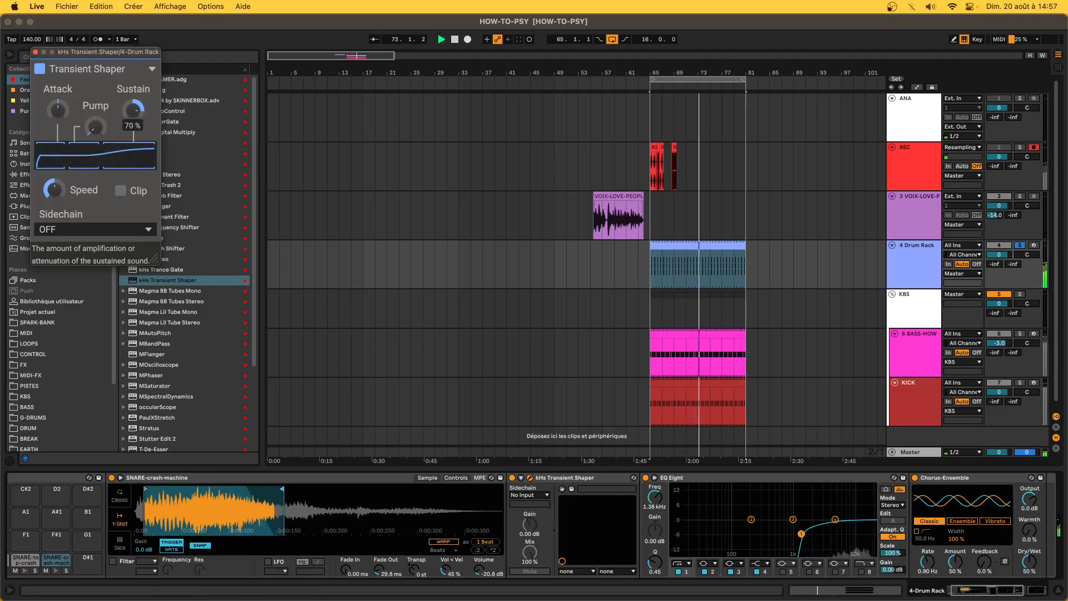
- Show the SNARE-top-crash chain and fine-tune its Transient Shaper's Sustain during playback
left_click(46, 561)
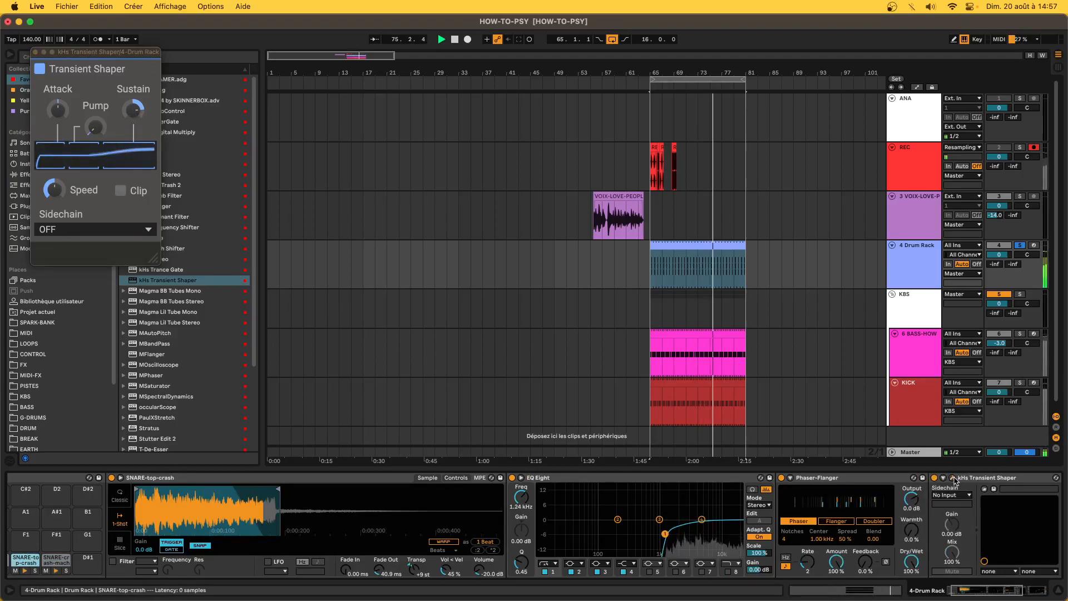
mouse_move(133, 110)
left_mouse_down()
mouse_move(133, 95)
mouse_move(134, 107)
left_mouse_up()
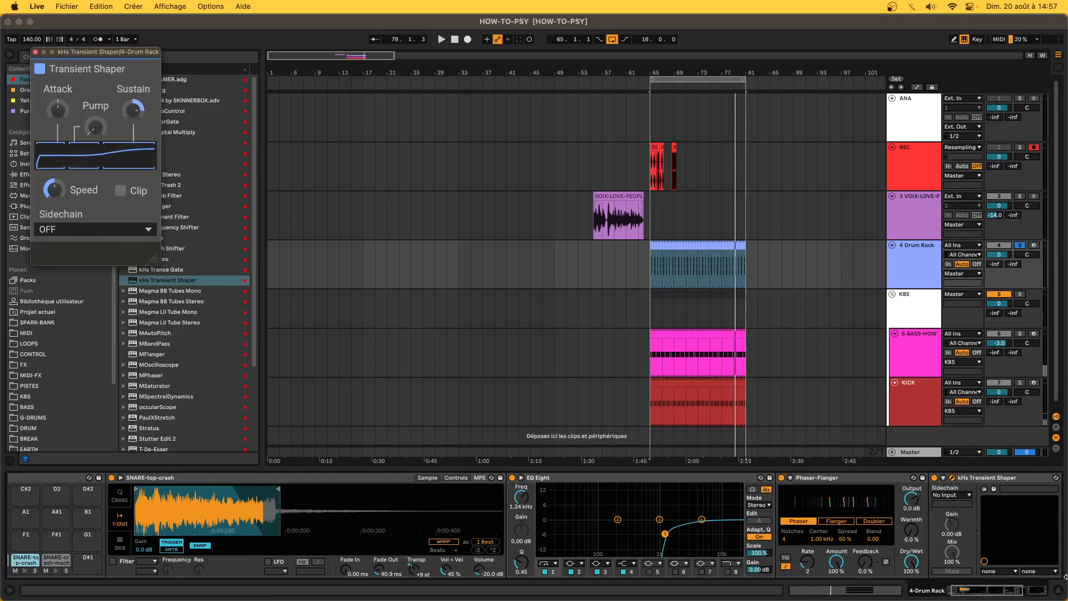
- Record a short resampled pass of the processed snare onto the REC track from bar 65
left_click(707, 248)
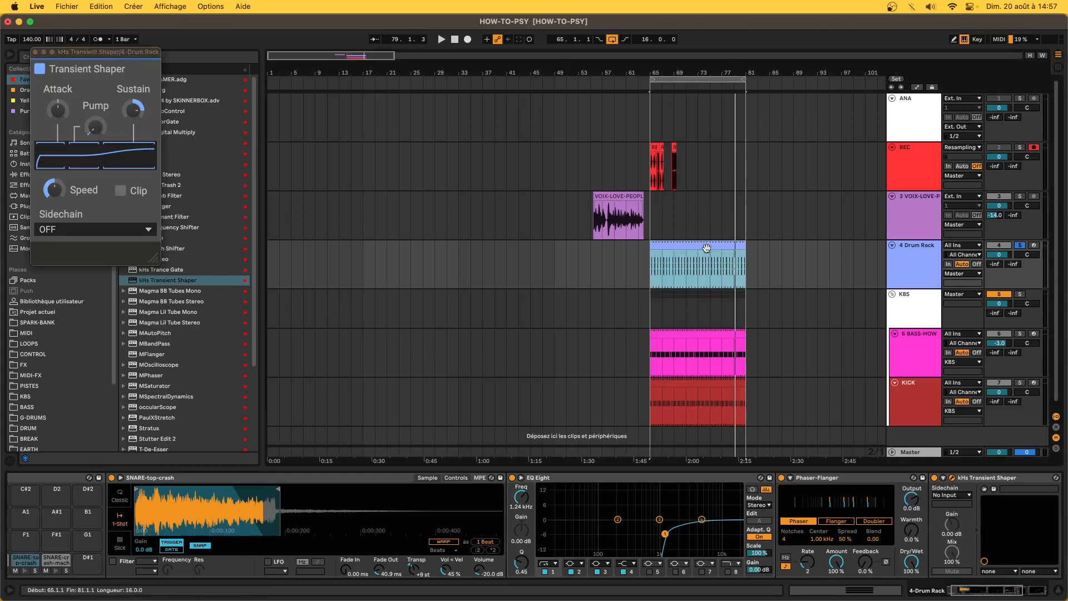
scroll(706, 248, "up", 5)
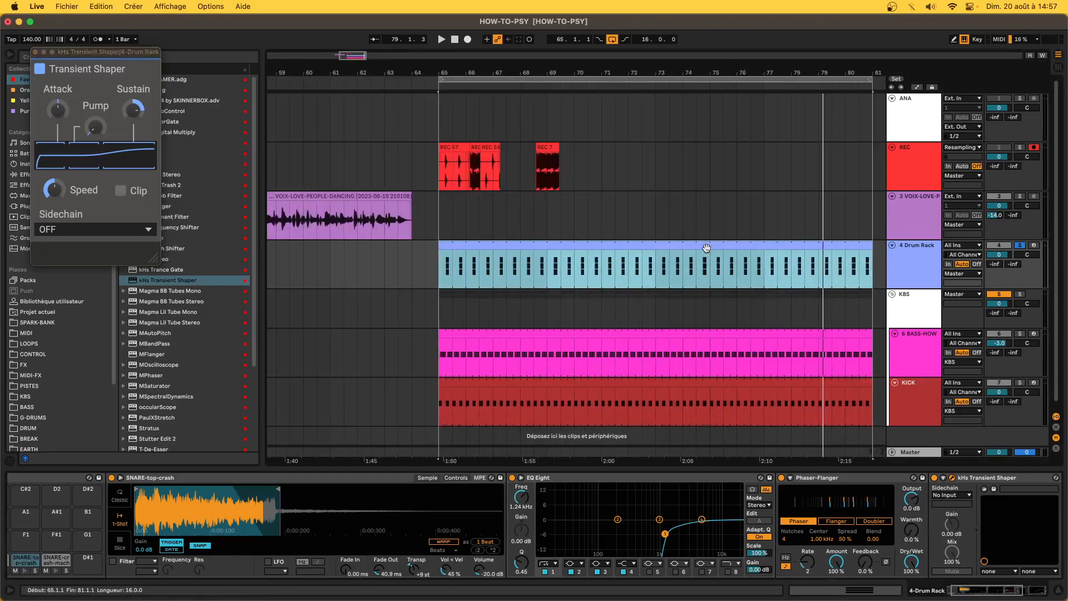
left_click(468, 43)
key("space")
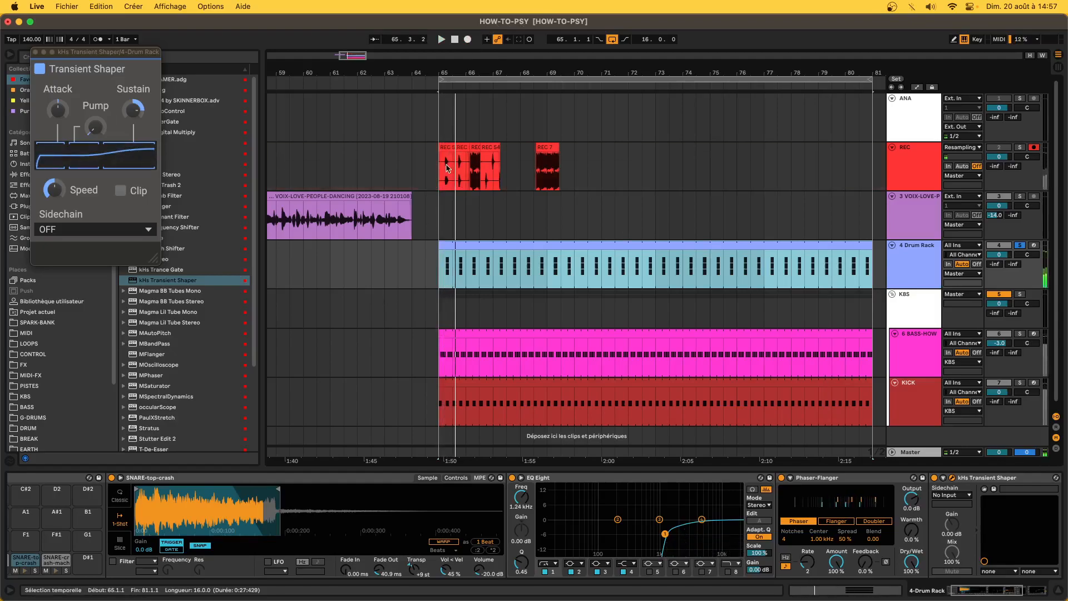
- Select the first snare hit in the new REC clip from 65.2.1 to the end of its tail and consolidate it
scroll(447, 161, "up", 6)
scroll(447, 161, "up", 3)
left_click_drag(447, 163, 478, 175)
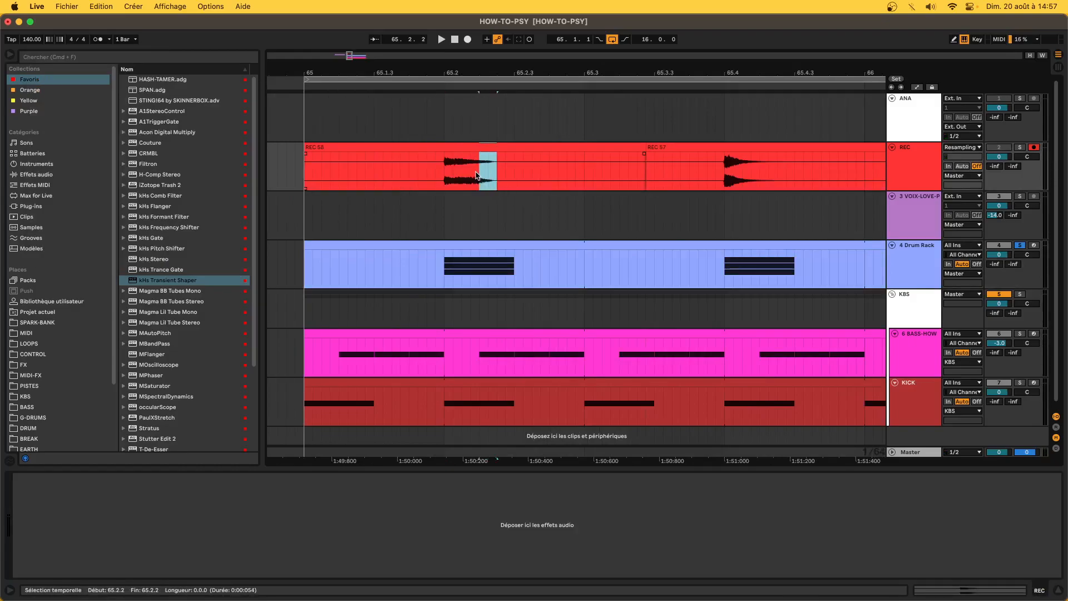
left_click(445, 178)
left_click_drag(445, 178, 483, 179)
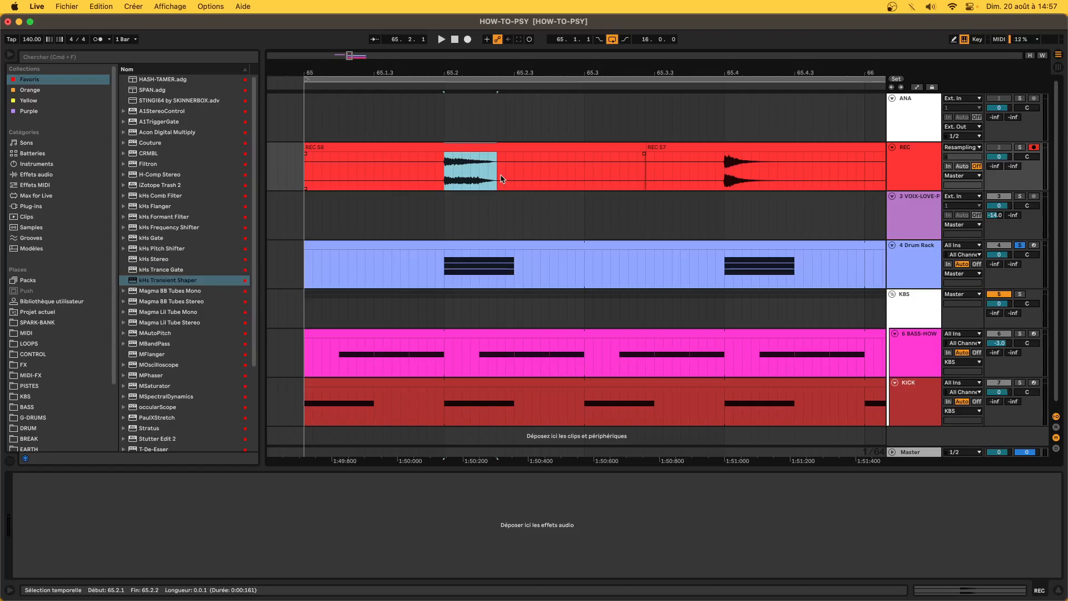
key("super+j")
- Trim the start of the consolidated snare clip to the hit's onset and shorten its fade-in
key("z")
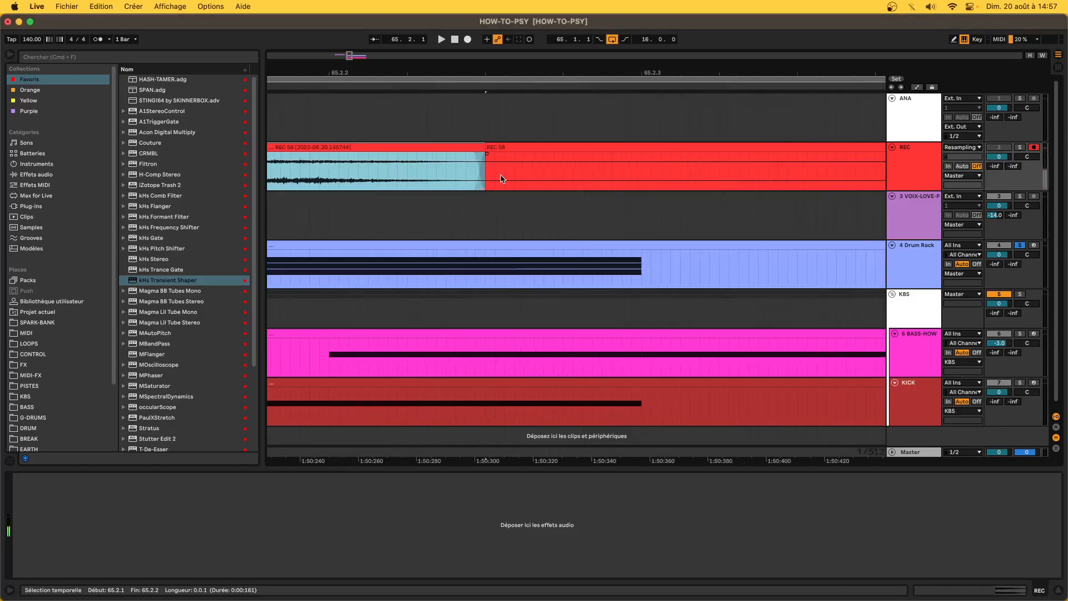
scroll(423, 181, "left", 5)
scroll(345, 170, "left", 7)
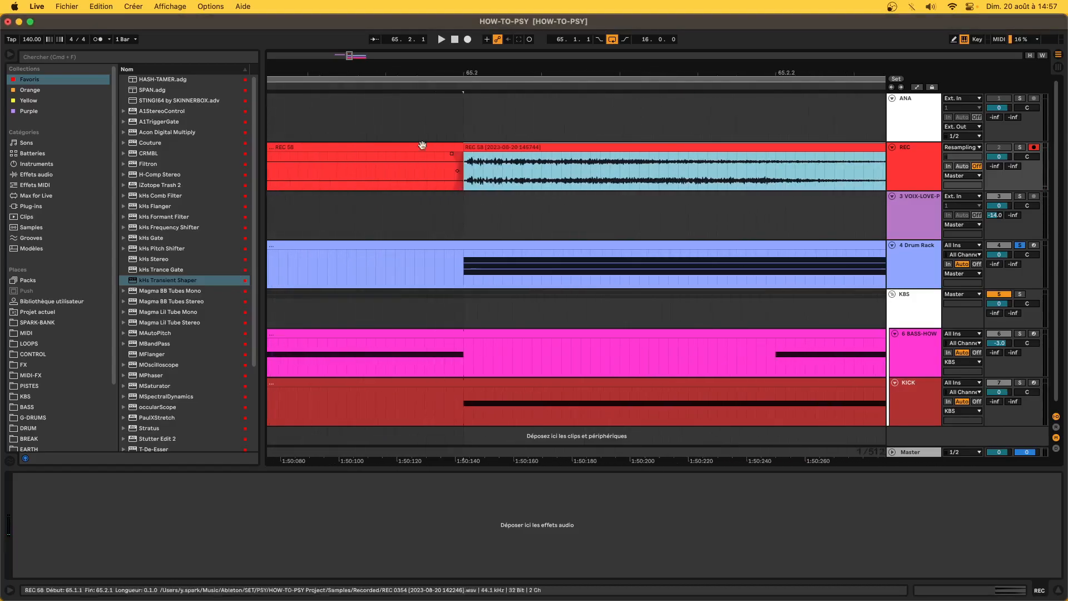
scroll(476, 163, "up", 6)
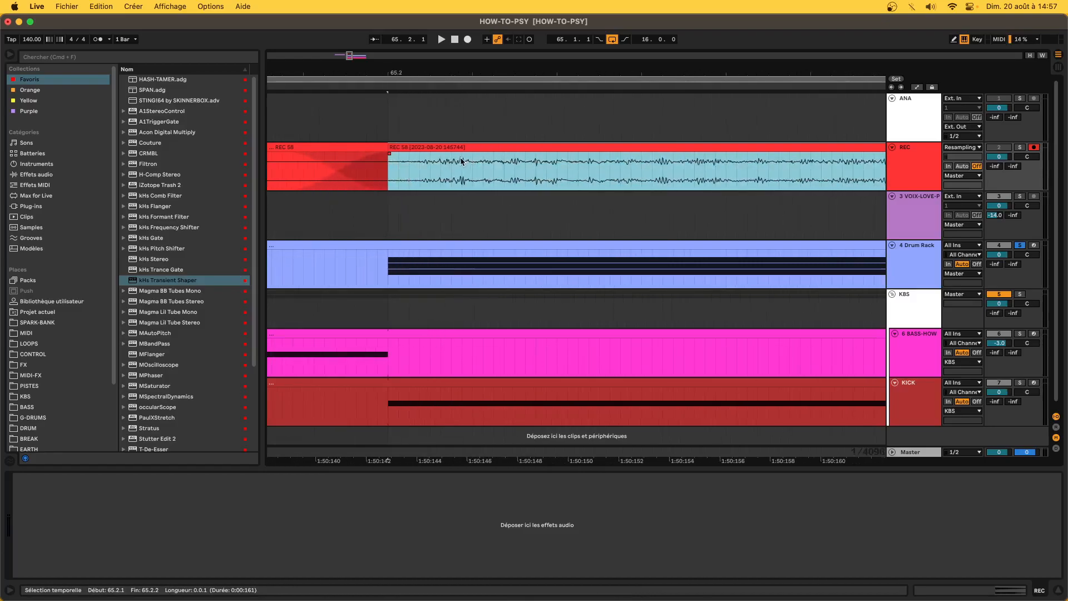
left_click_drag(389, 148, 430, 151)
left_click_drag(530, 153, 455, 154)
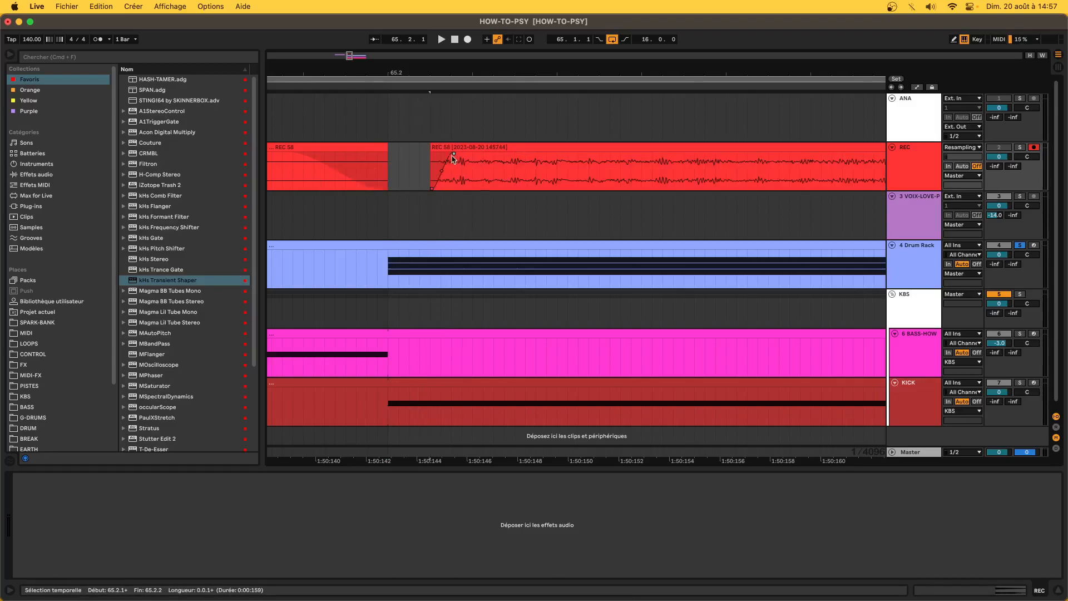
scroll(439, 162, "down", 3)
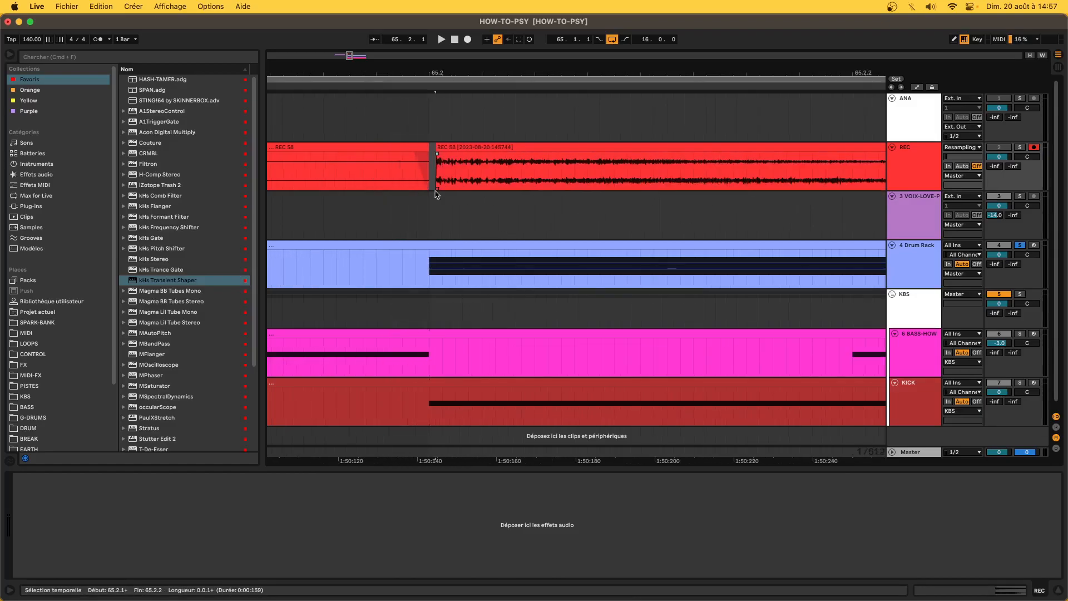
- Delete the SNARE-crash-machine, SNARE-top-crash and SOR CR1 Snares layers from the Drum Rack
left_click(427, 276)
scroll(80, 558, "left", 3)
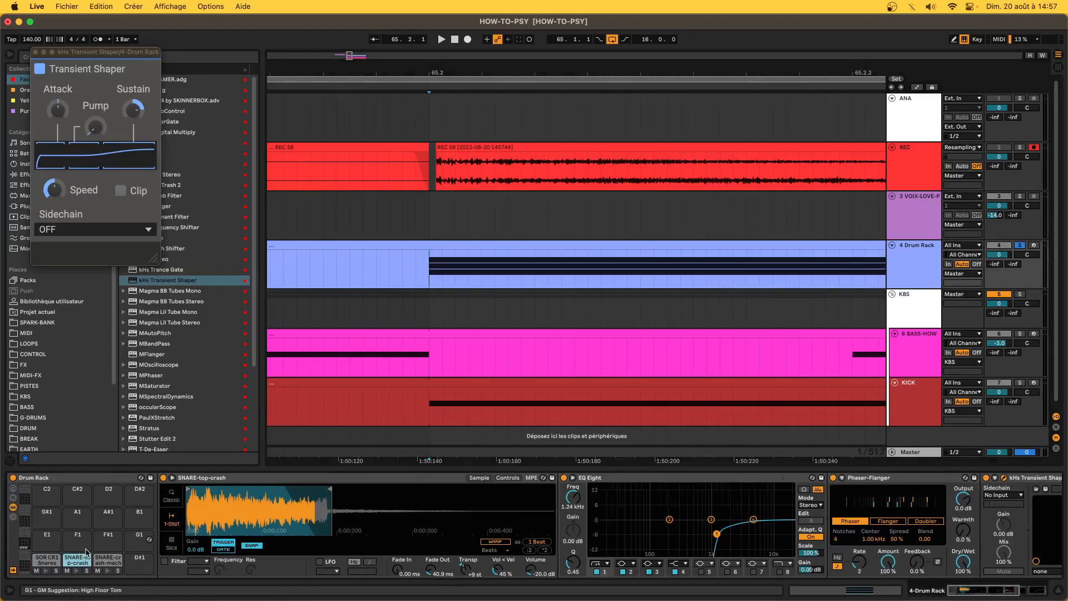
left_click(54, 559)
left_click(116, 561)
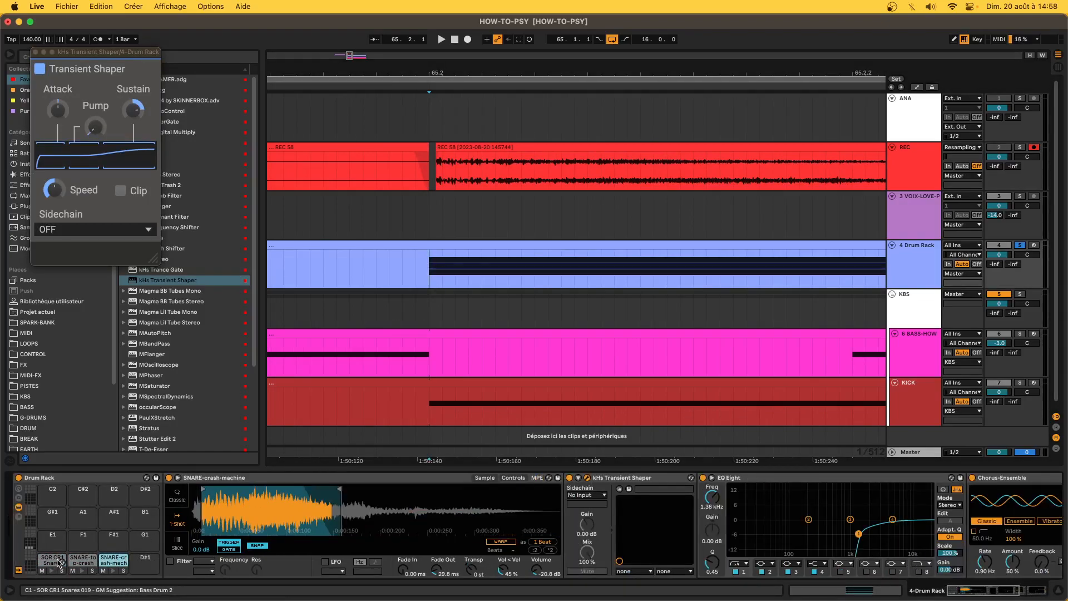
key("Delete")
left_click(76, 561)
key("Delete")
left_click(54, 561)
key("Delete")
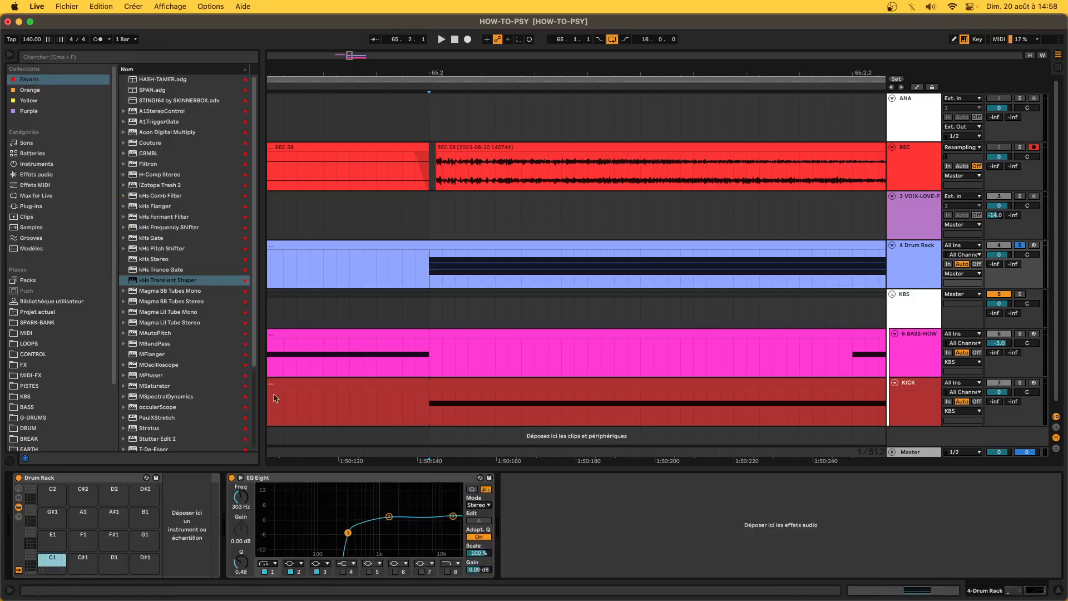
- Load the trimmed REC snare clip onto the Drum Rack's C1 pad and bypass the EQ Eight after the rack
left_click_drag(445, 161, 53, 573)
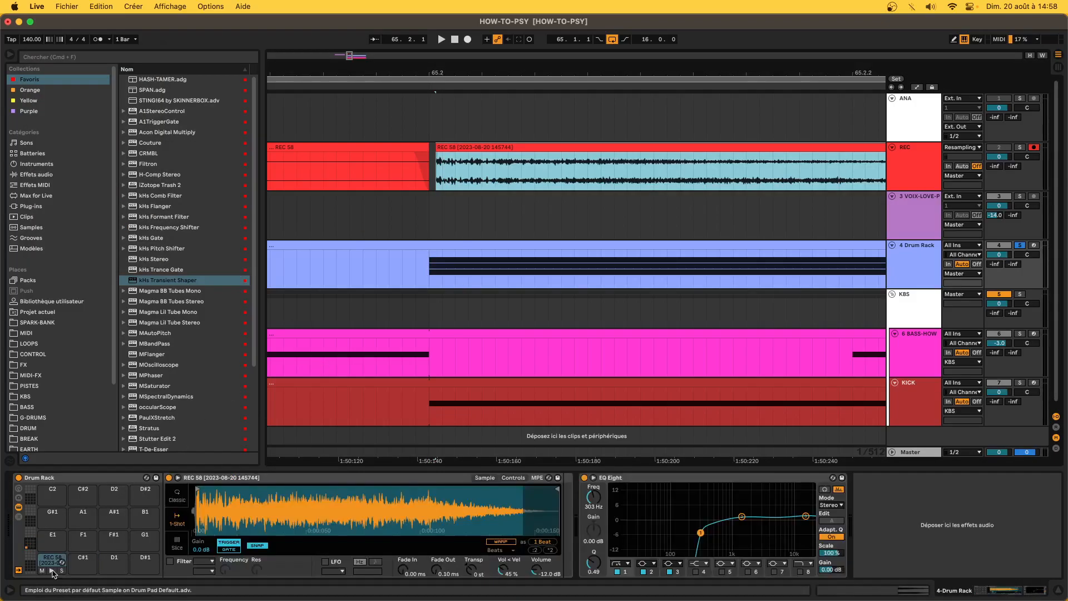
left_click(584, 478)
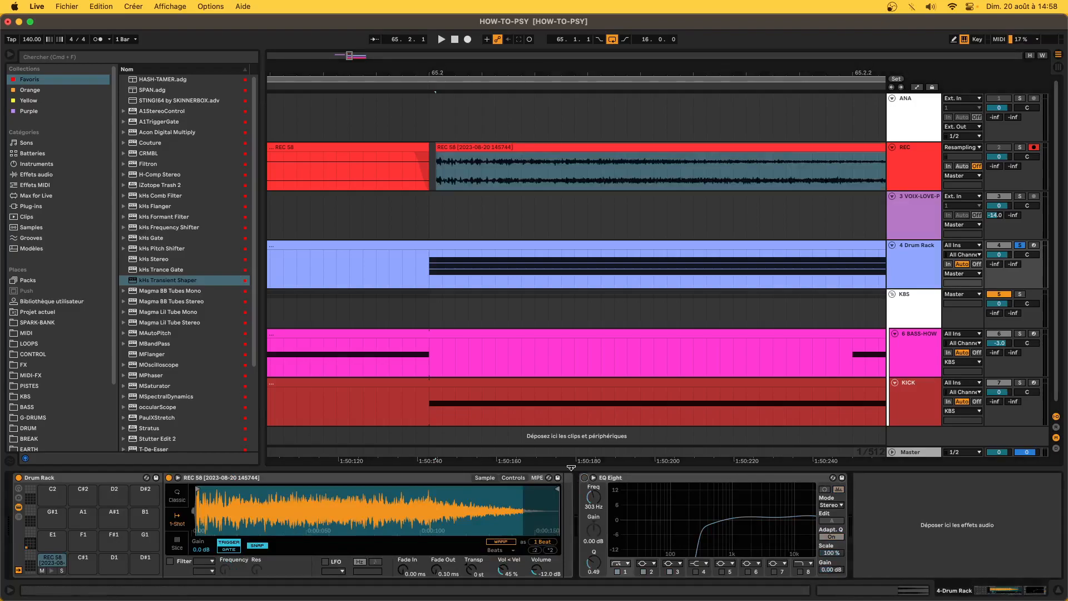
- Delete the C#1 and D1 notes from the Drum Rack MIDI clip, keeping only the C1 note
double_click(487, 245)
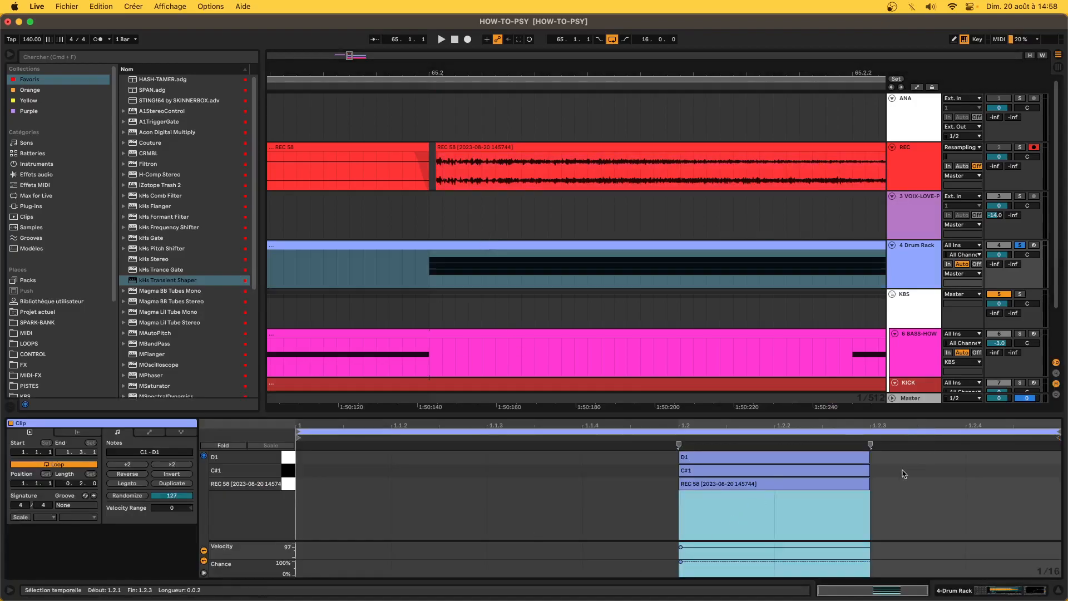
key("super+z")
key("super+z")
key("super+z")
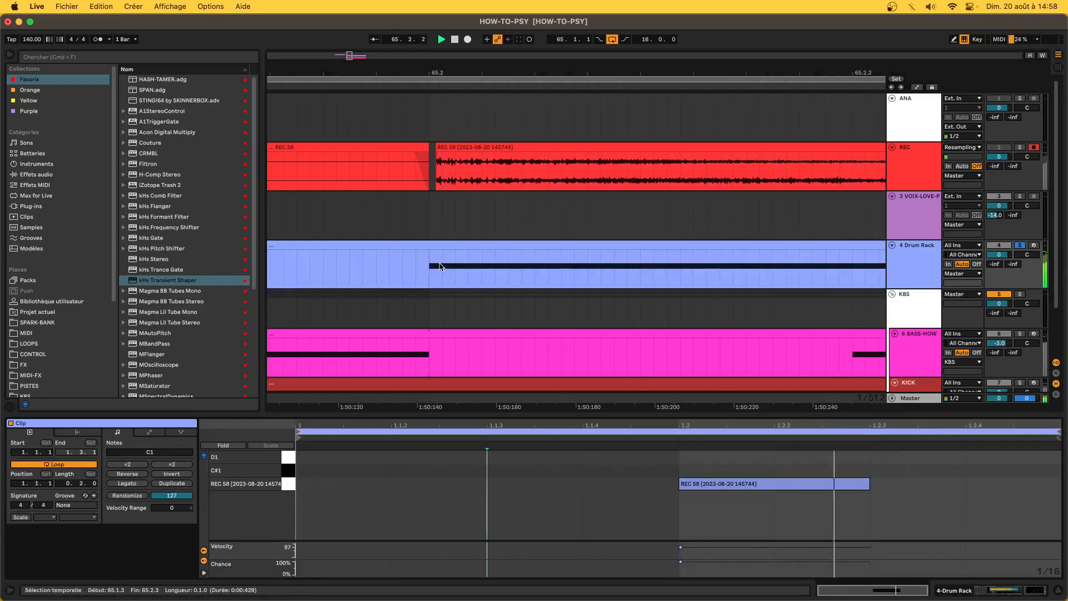
- Take the Drum Rack track out of solo and play the bounced snare with the kick and bass
scroll(440, 267, "down", 10)
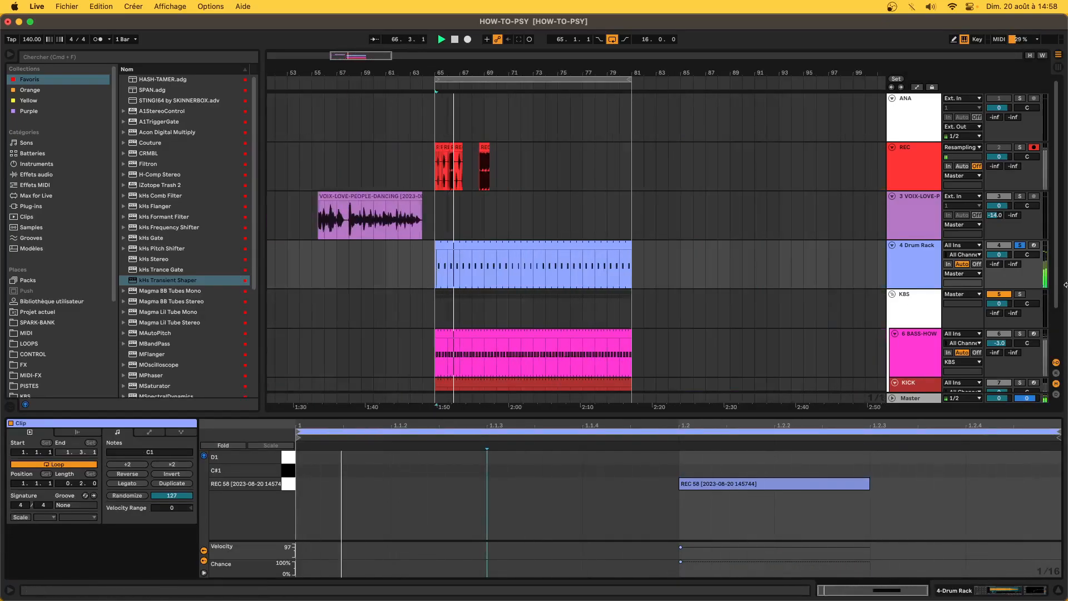
left_click(1020, 245)
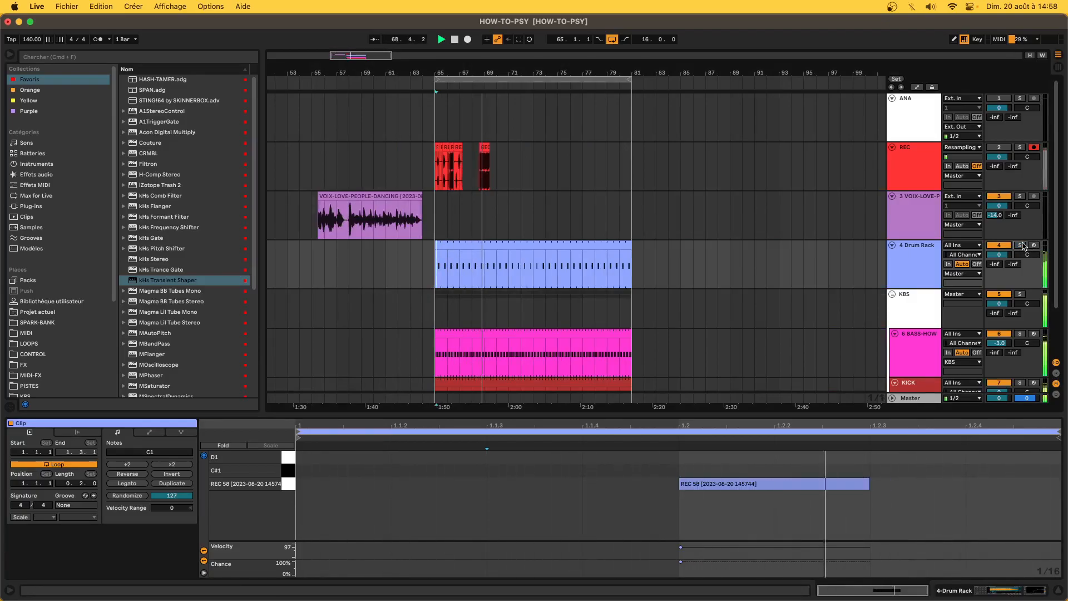
key("space")
- Add the Reverb preset Drums Room from the Room presets to the Drum Rack track, after the EQ Eight
left_click(49, 176)
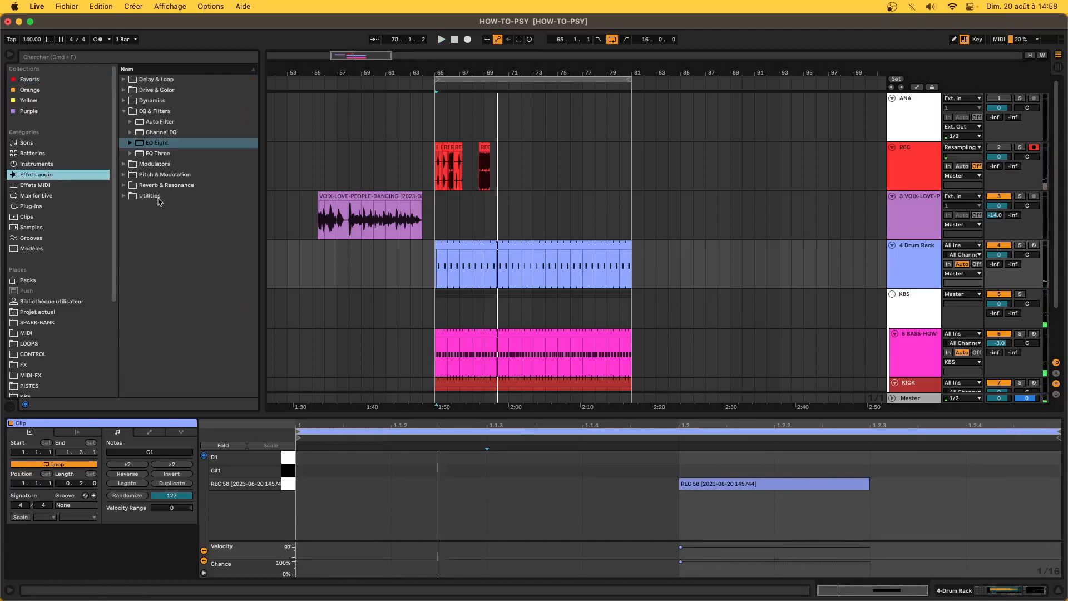
left_click(123, 185)
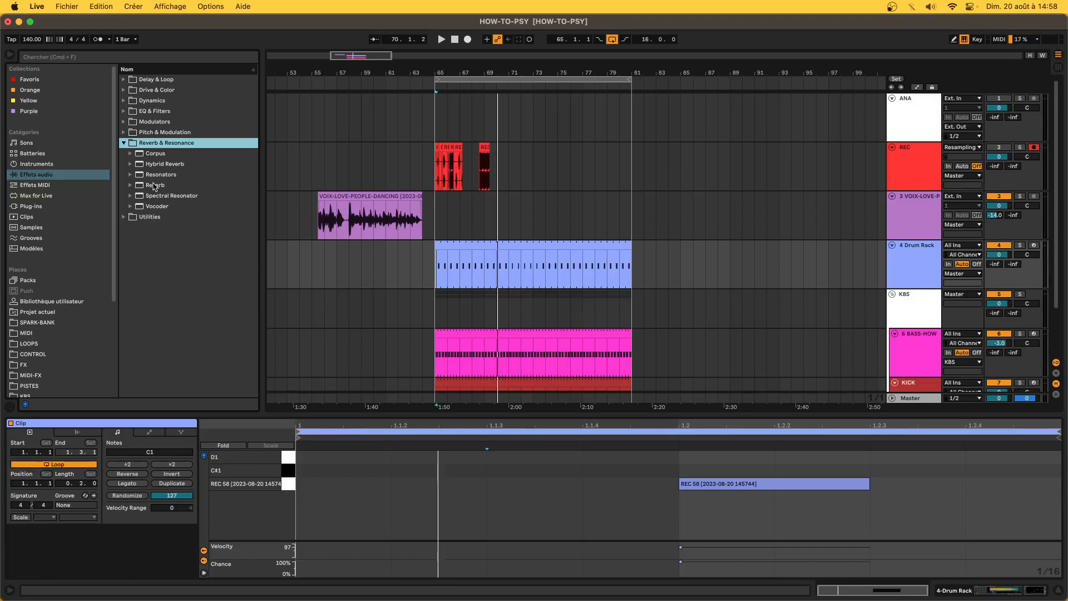
left_click(154, 186)
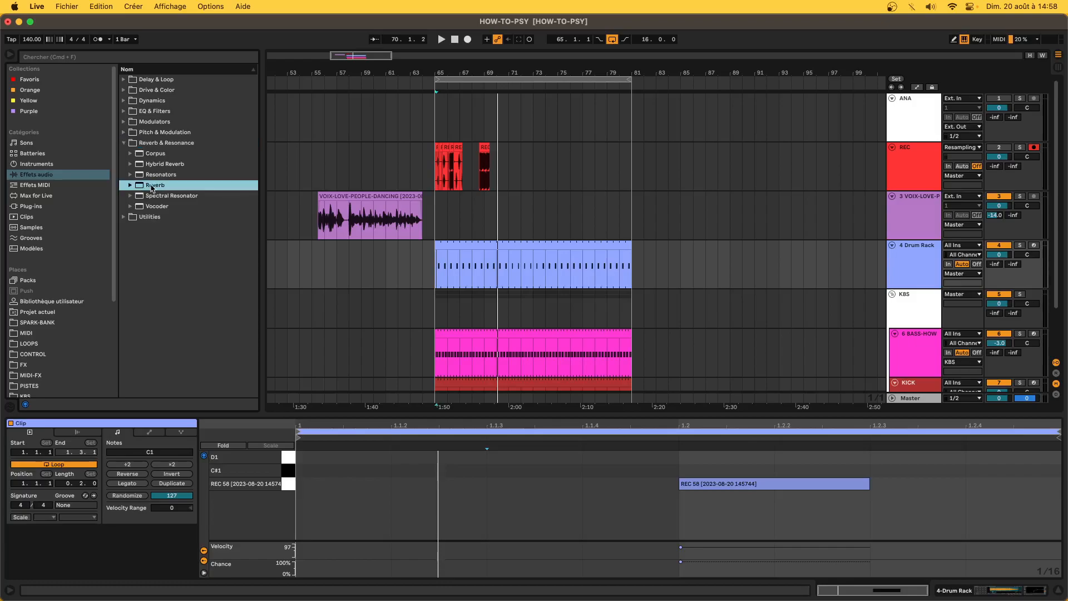
left_click(131, 186)
left_click(137, 206)
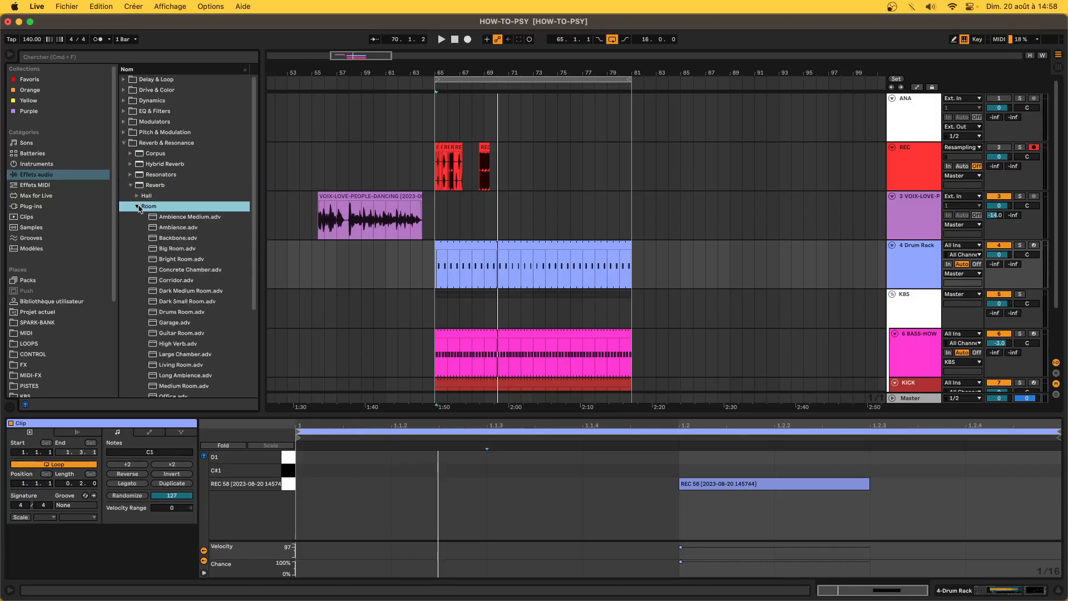
scroll(172, 323, "down", 5)
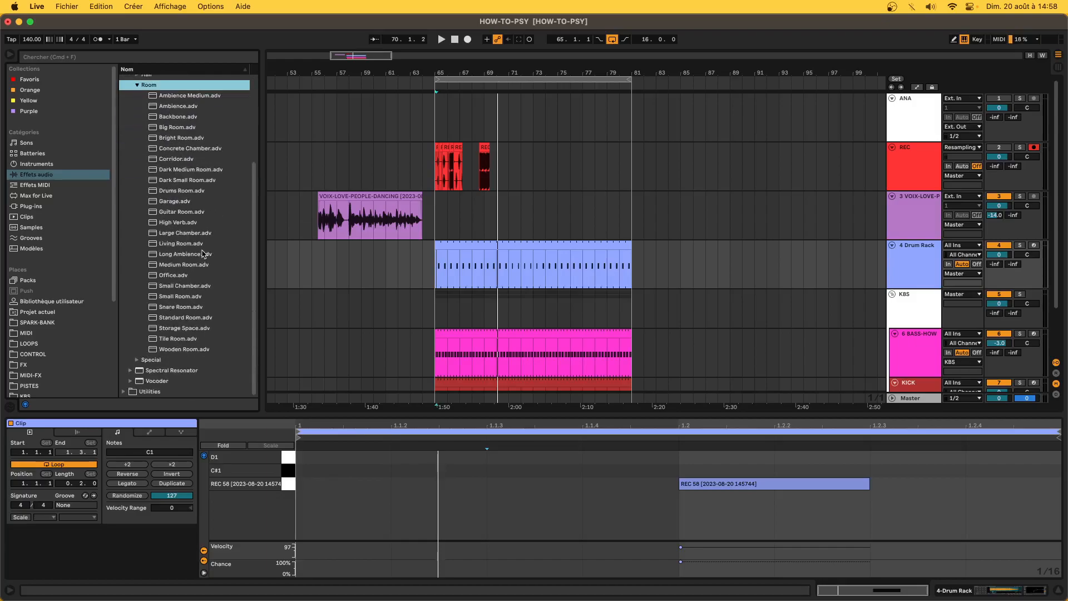
left_click(182, 180)
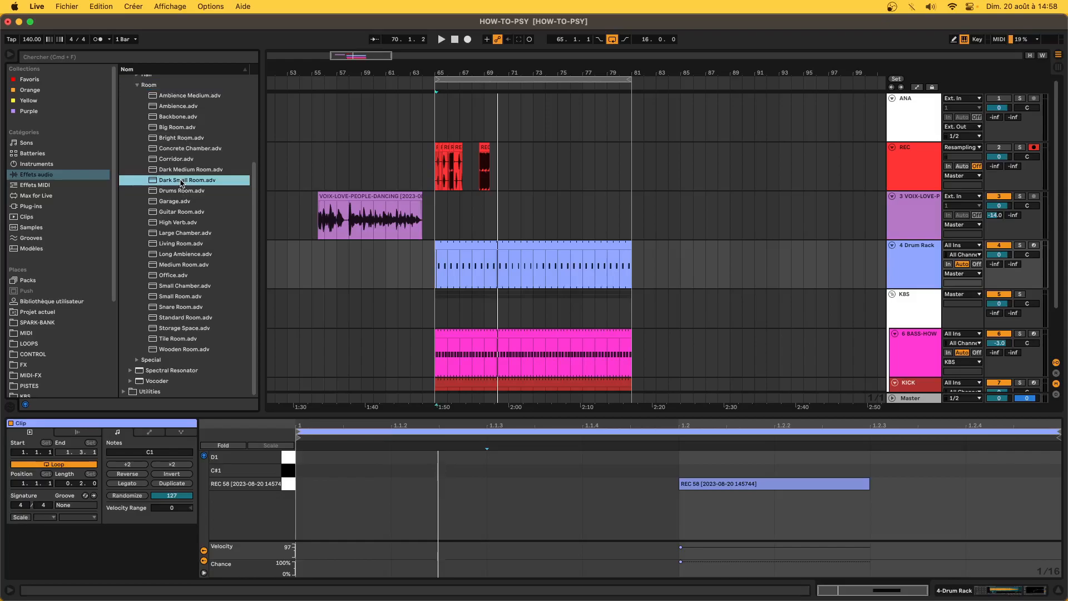
left_click(179, 192)
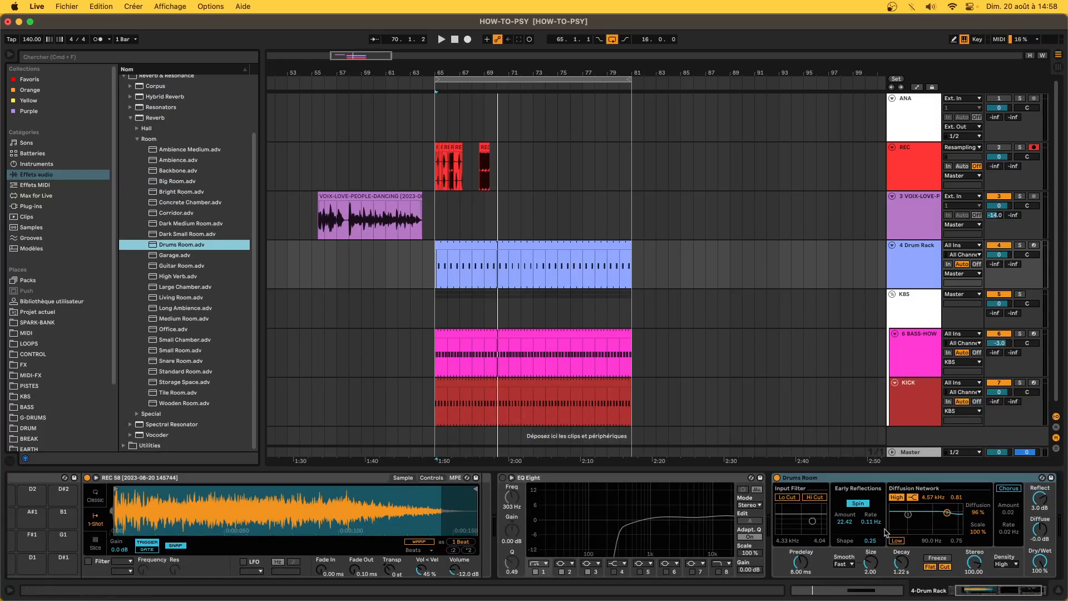
- Try the Drums Room reverb with a Decay of 495 ms and Dry/Wet of 7.1%, comparing it with the reverb bypassed
left_click_drag(1051, 571, 1051, 589)
scroll(871, 567, "right", 1)
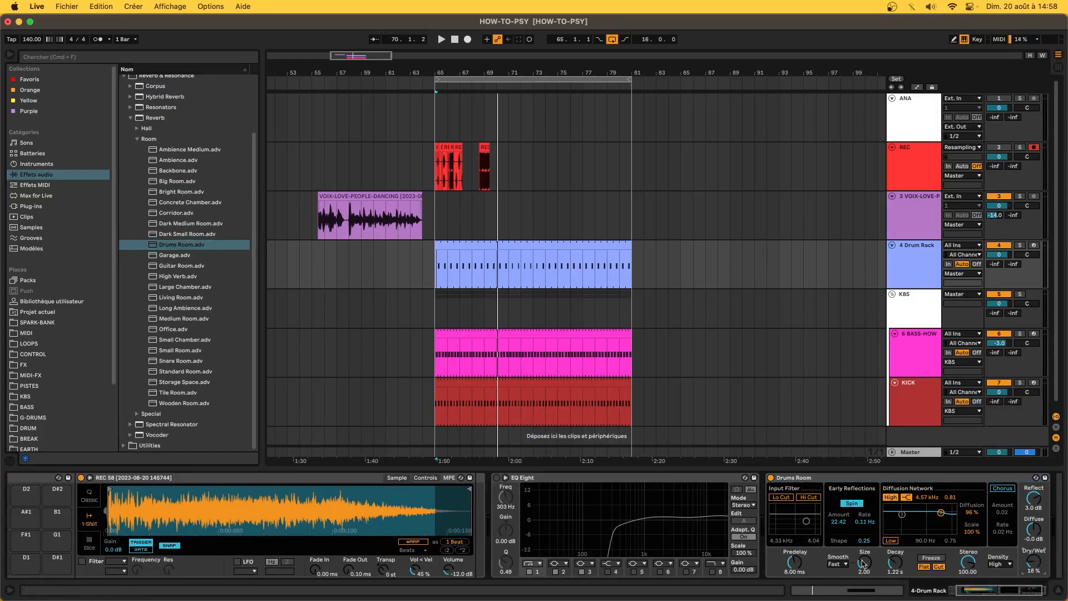
left_click(791, 498)
left_click(781, 498)
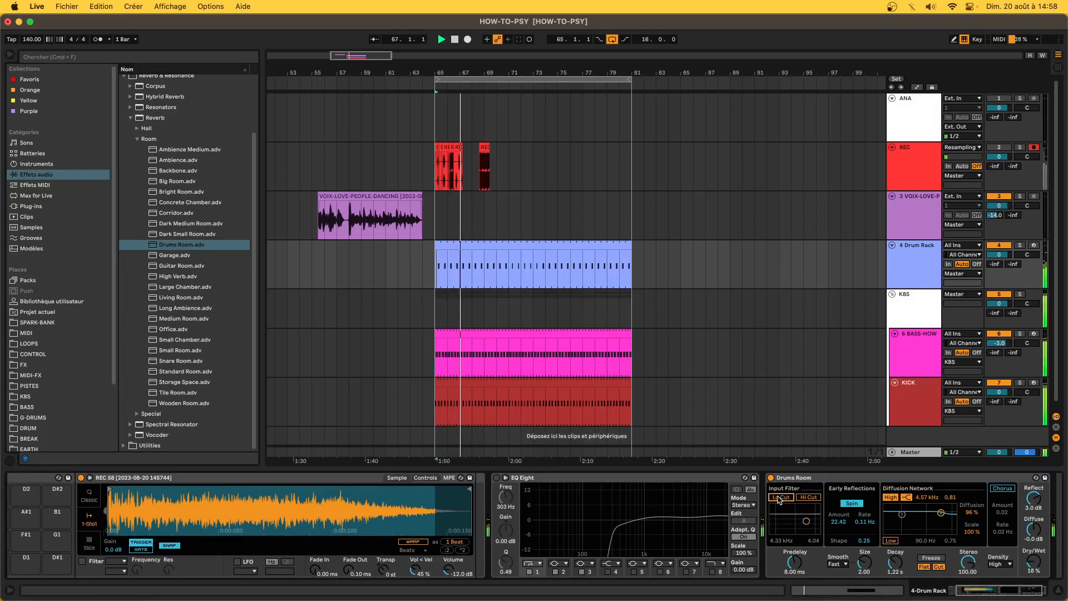
mouse_move(895, 563)
left_mouse_down()
mouse_move(895, 593)
mouse_move(895, 582)
left_mouse_up()
left_click_drag(1034, 562, 1033, 573)
scroll(607, 478, "right", 2)
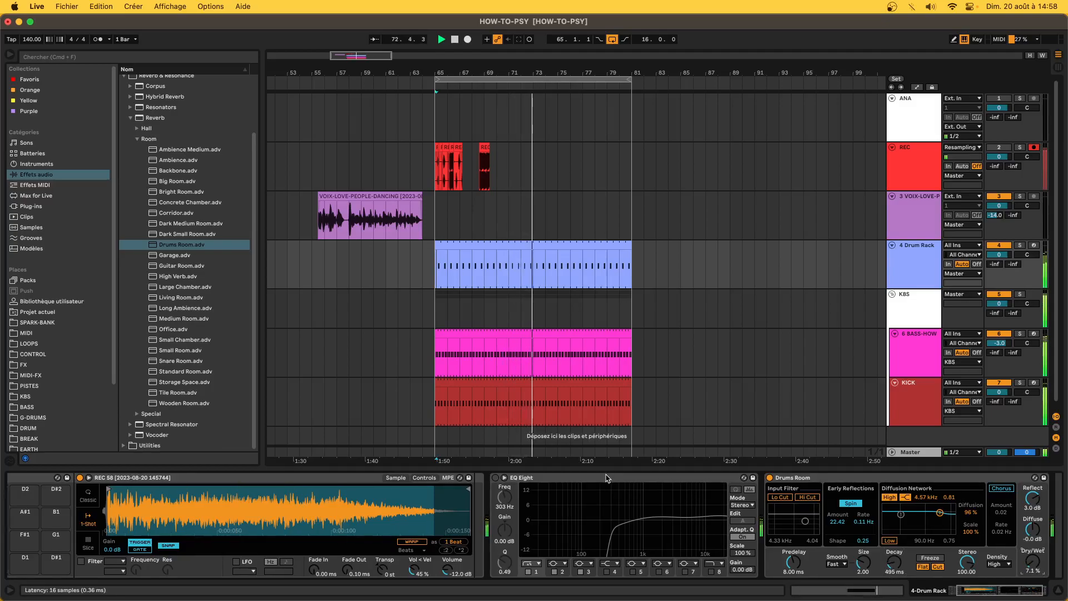
left_click(722, 477)
left_click(722, 479)
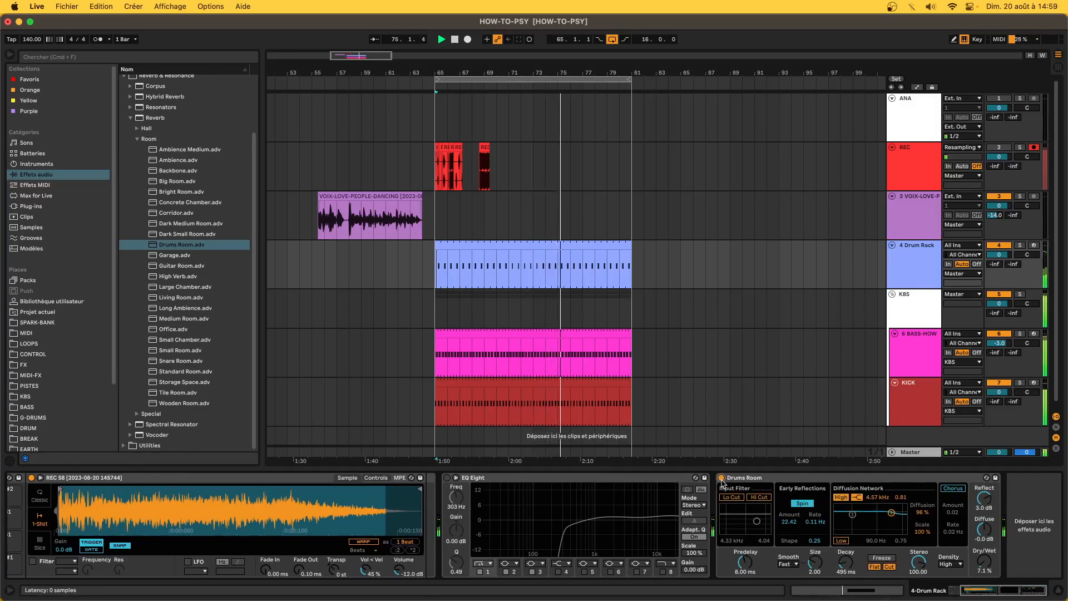
- Enable the reverb's Lo Cut with the input filter at 2.23 kHz and 3.13, and set Predelay to 14.3 ms and Size to 13.46
left_click(732, 497)
left_click_drag(756, 521, 752, 524)
mouse_move(745, 562)
left_mouse_down()
mouse_move(745, 573)
mouse_move(745, 553)
left_mouse_up()
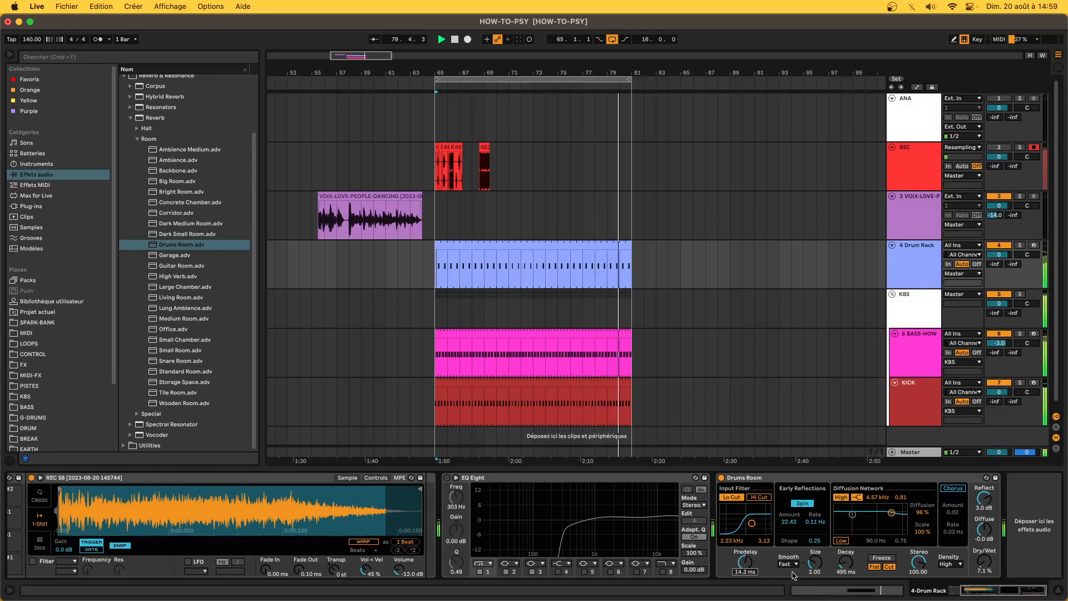
left_click_drag(825, 567, 826, 551)
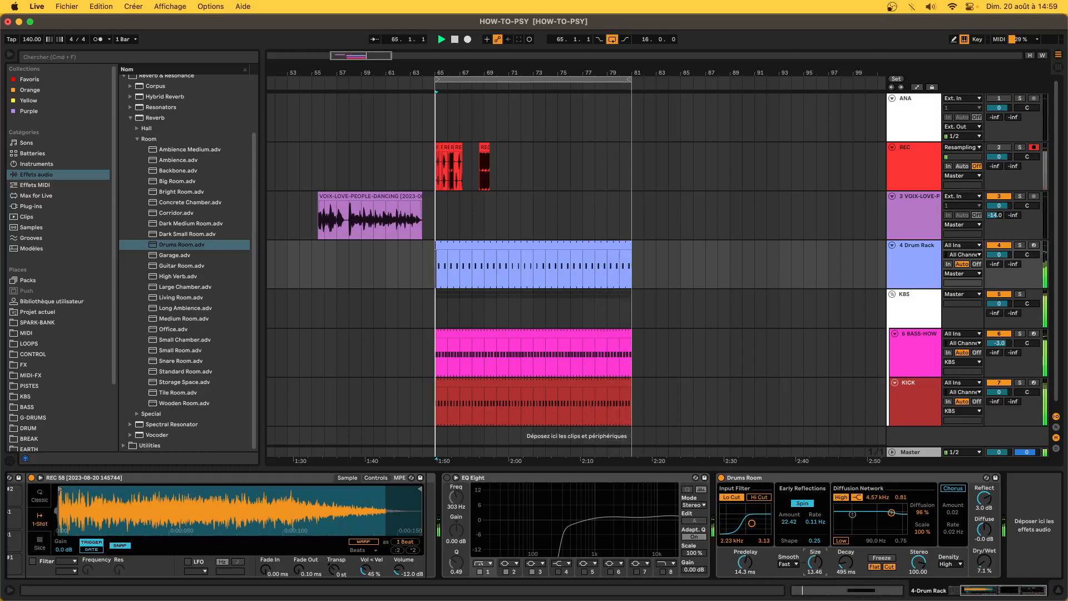
- Set the reverb's Size to 0.49, Predelay to 6.19 ms, Decay to 377 ms and Dry/Wet to 25%
left_click_drag(982, 563, 981, 553)
mouse_move(815, 563)
left_mouse_down()
mouse_move(815, 588)
mouse_move(815, 568)
left_mouse_up()
left_click(745, 563)
mouse_move(744, 563)
left_mouse_down()
mouse_move(745, 547)
mouse_move(745, 571)
left_mouse_up()
left_click_drag(846, 563, 845, 568)
mouse_move(984, 562)
left_mouse_down()
mouse_move(984, 593)
mouse_move(984, 575)
left_mouse_up()
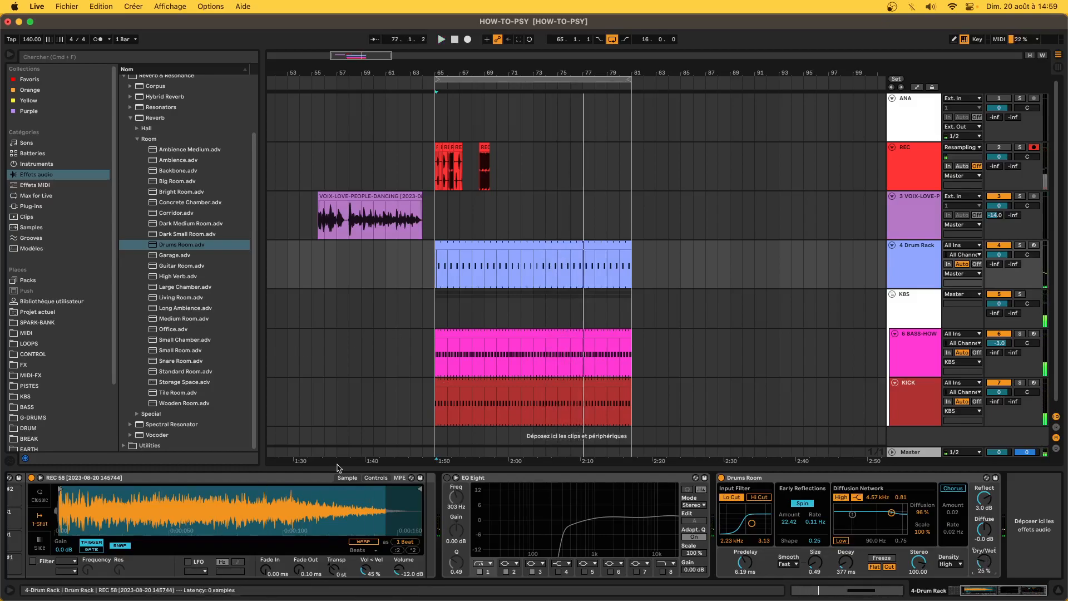
- Shorten the snare sample by moving its end point to about half its length, and set its Fade Out to 16.8 ms
mouse_move(419, 512)
left_mouse_down()
mouse_move(267, 518)
mouse_move(337, 519)
left_mouse_up()
key("space")
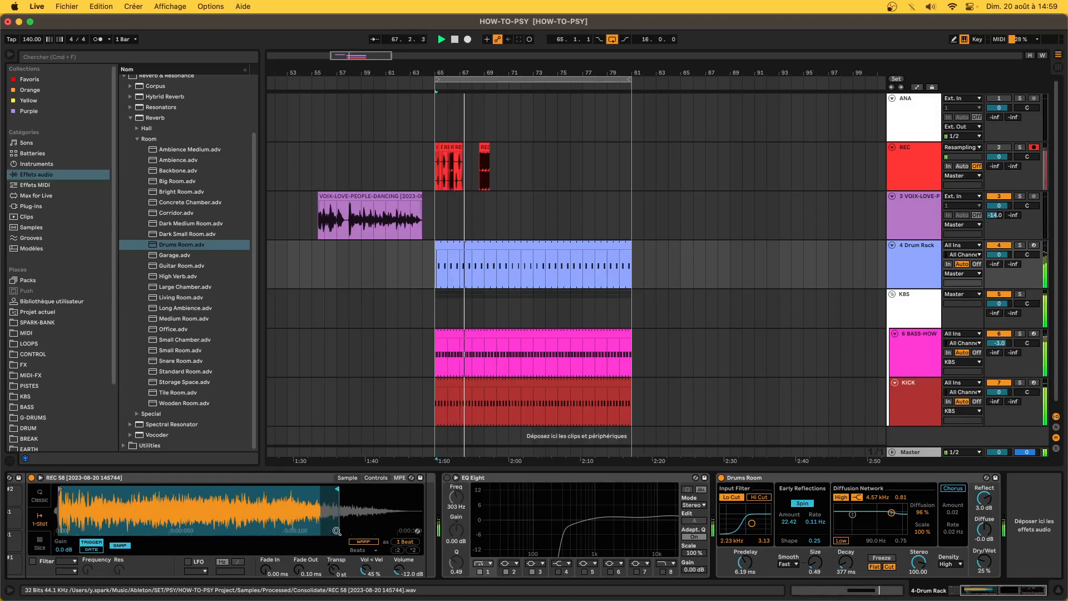
mouse_move(299, 569)
left_mouse_down()
mouse_move(299, 544)
mouse_move(299, 555)
left_mouse_up()
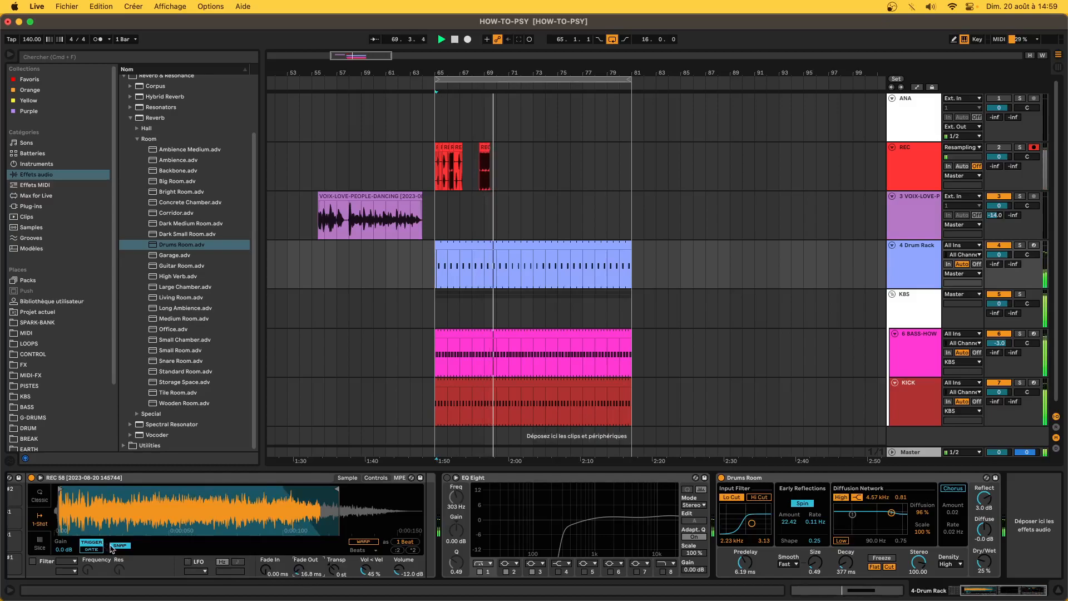
left_click_drag(333, 489, 234, 478)
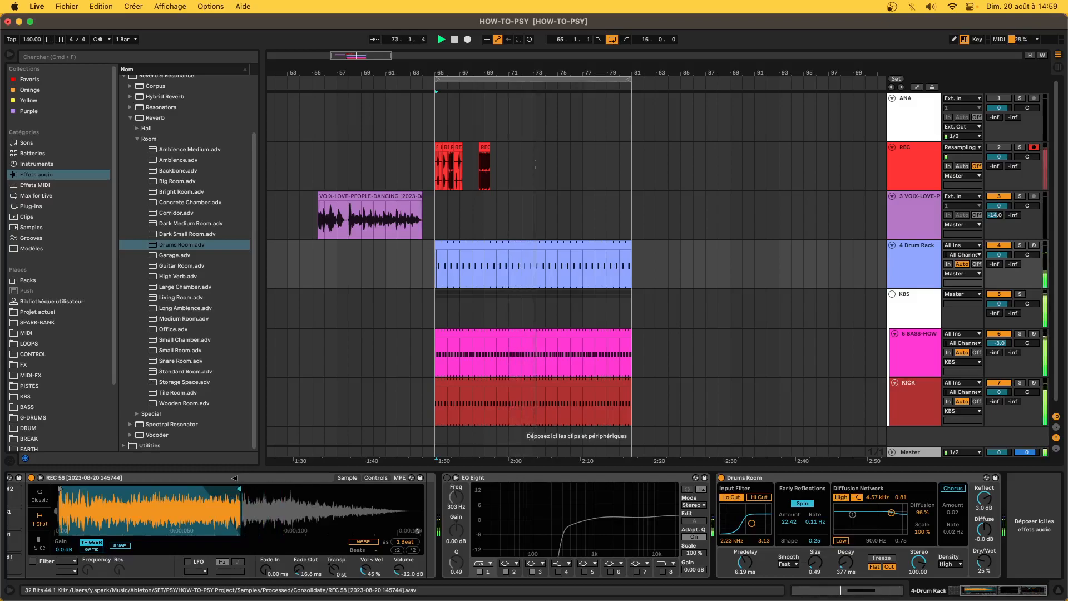
- Record about one bar of the snare, bass and kick mix onto the REC track, starting at bar 65
scroll(438, 316, "up", 5)
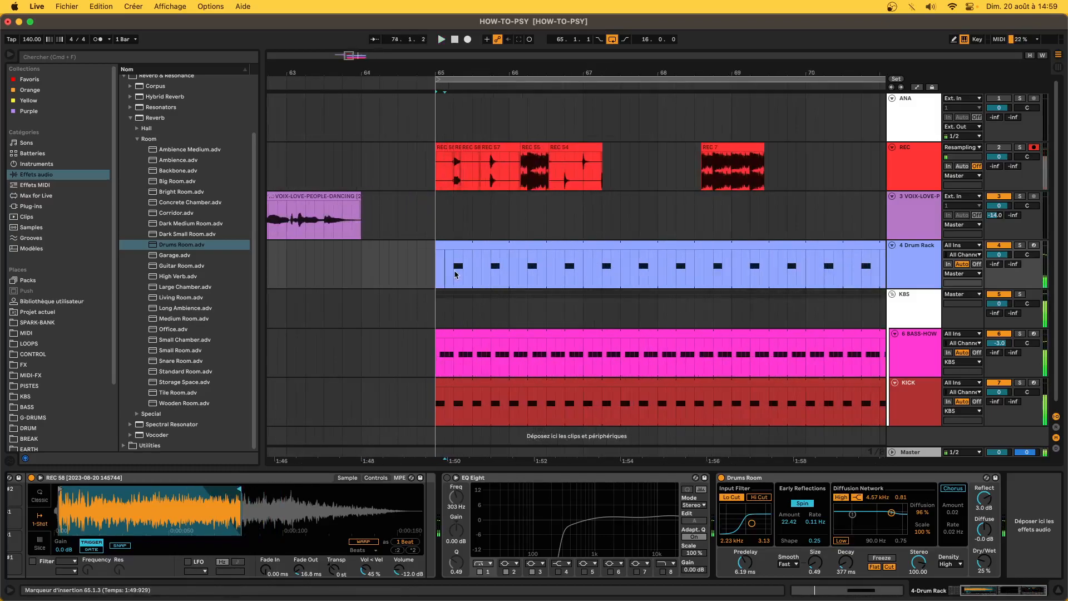
left_click(454, 243)
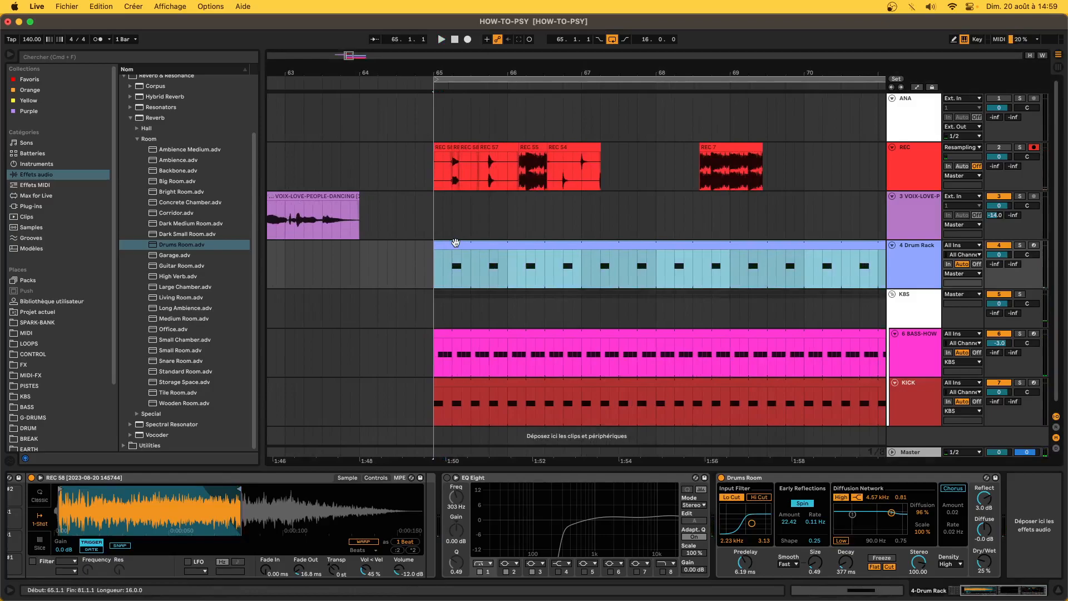
left_click(470, 40)
scroll(451, 159, "up", 5)
key("space")
- Examine the recorded waveform at the hits from 65.2 to 65.4, and play the mix back
scroll(462, 189, "up", 5)
scroll(462, 191, "down", 3)
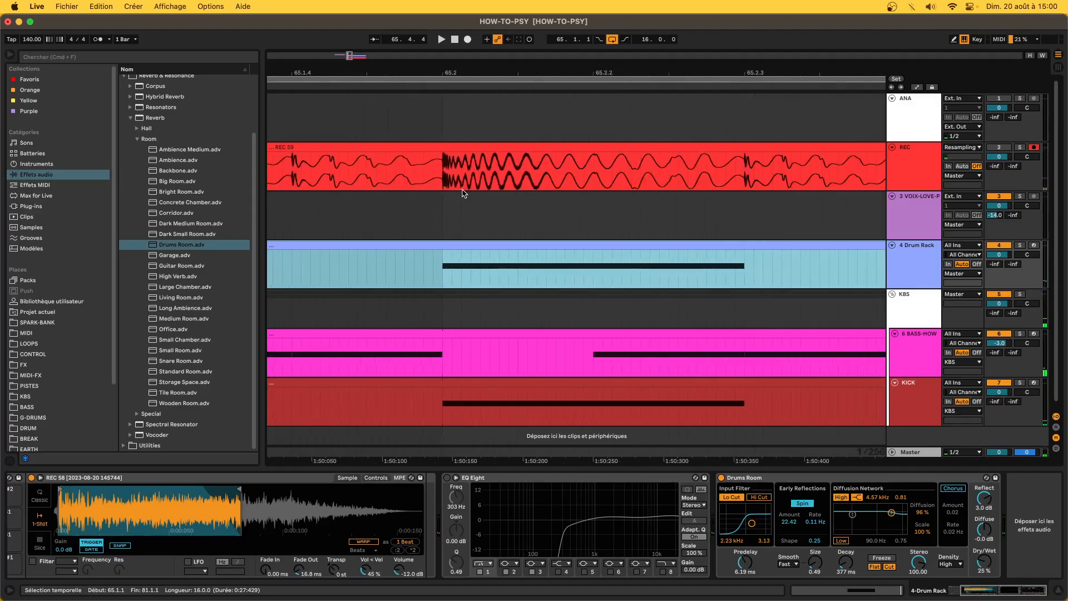
scroll(462, 192, "up", 6)
scroll(462, 192, "up", 5)
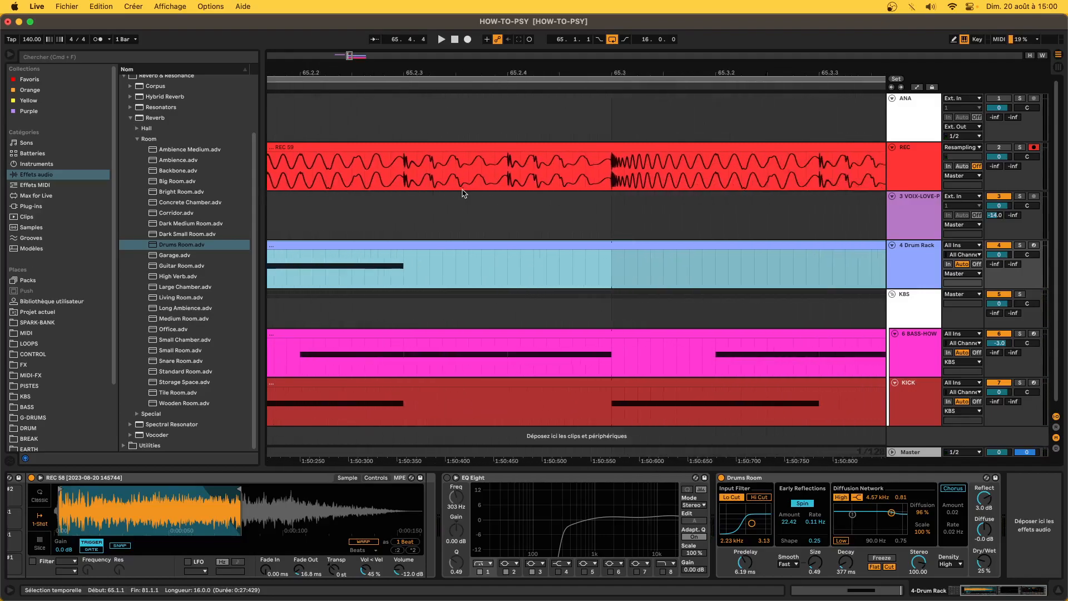
scroll(462, 193, "right", 10)
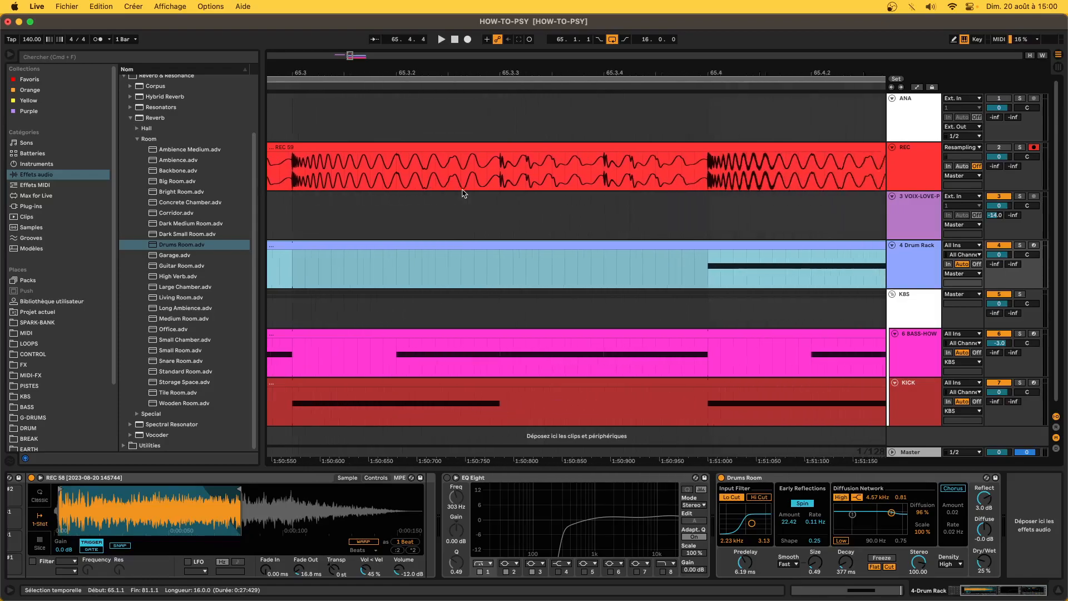
scroll(462, 193, "down", 6)
key("space")
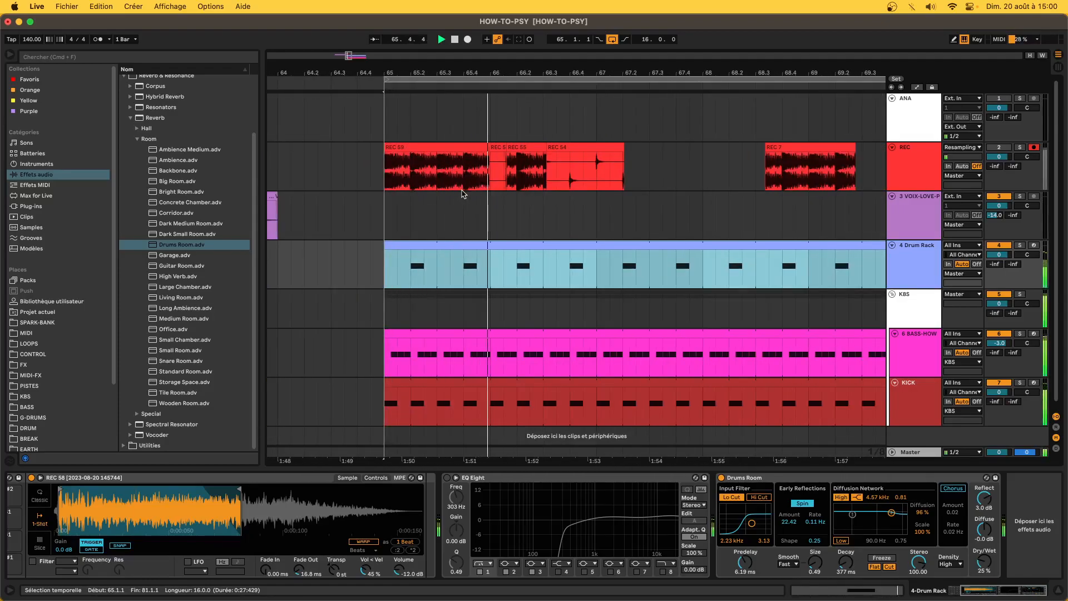
key("space")
- Hide the browser and examine the recorded hit at 65.2 up close on the REC track
left_click(415, 182)
scroll(415, 182, "up", 6)
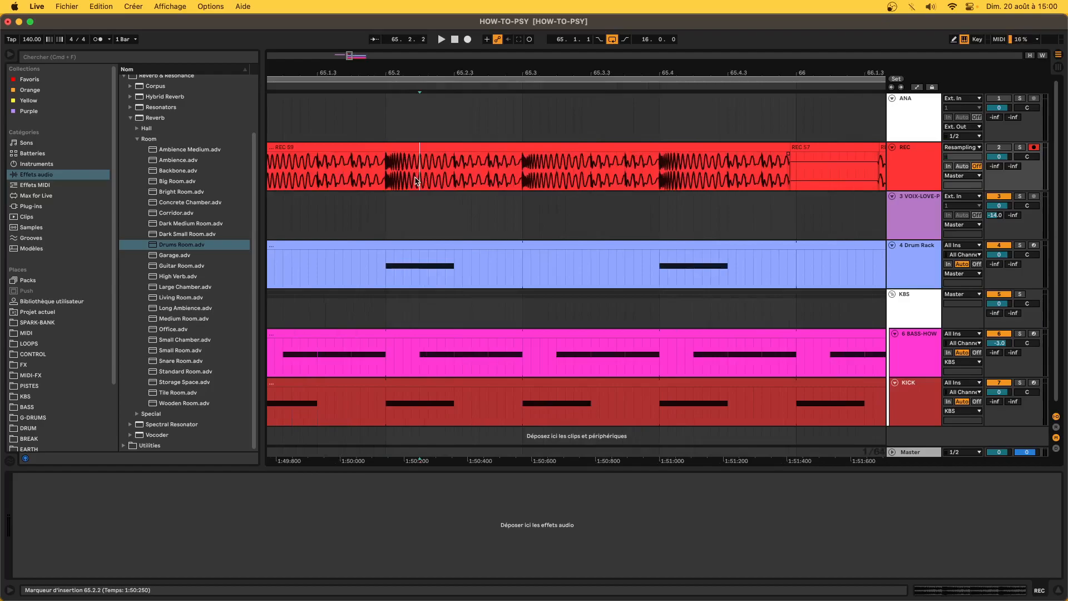
left_click(11, 55)
scroll(124, 198, "left", 5)
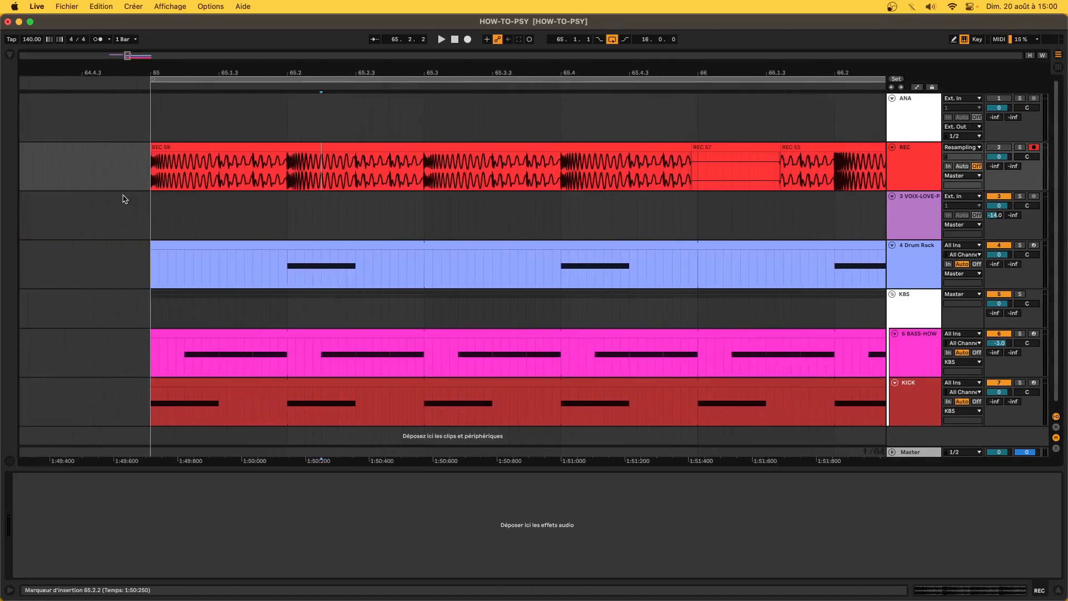
scroll(306, 172, "up", 5)
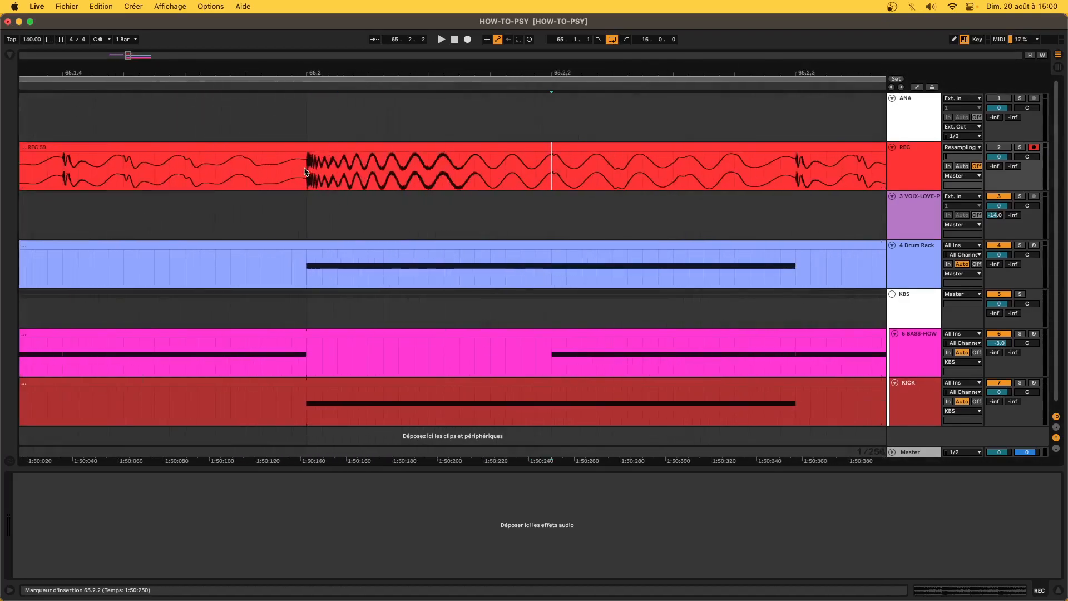
scroll(305, 172, "down", 8)
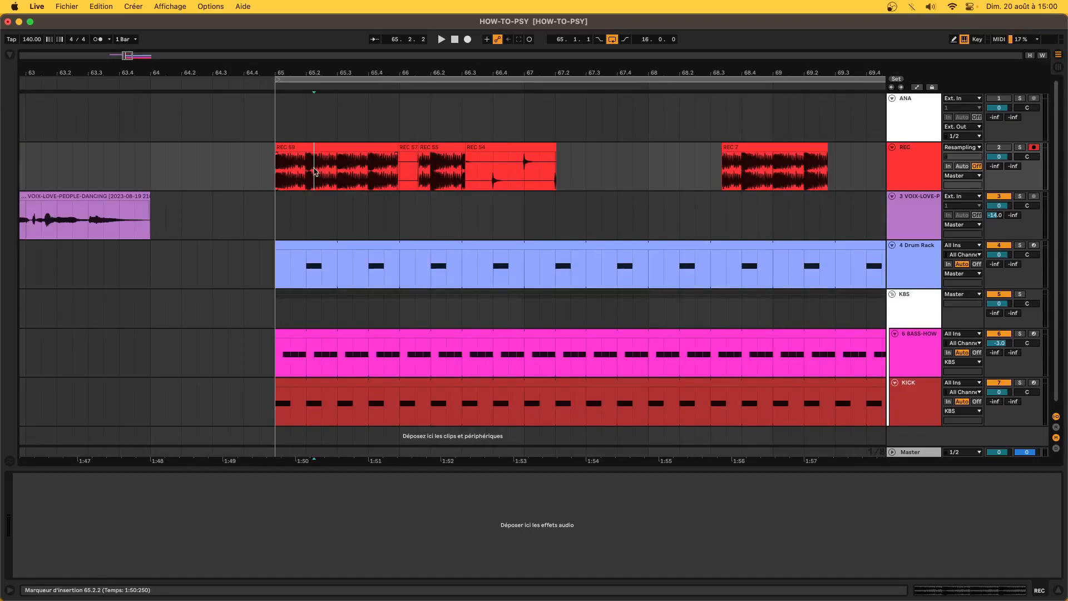
- Rename the Drum Rack track as SNARE
left_click(299, 269)
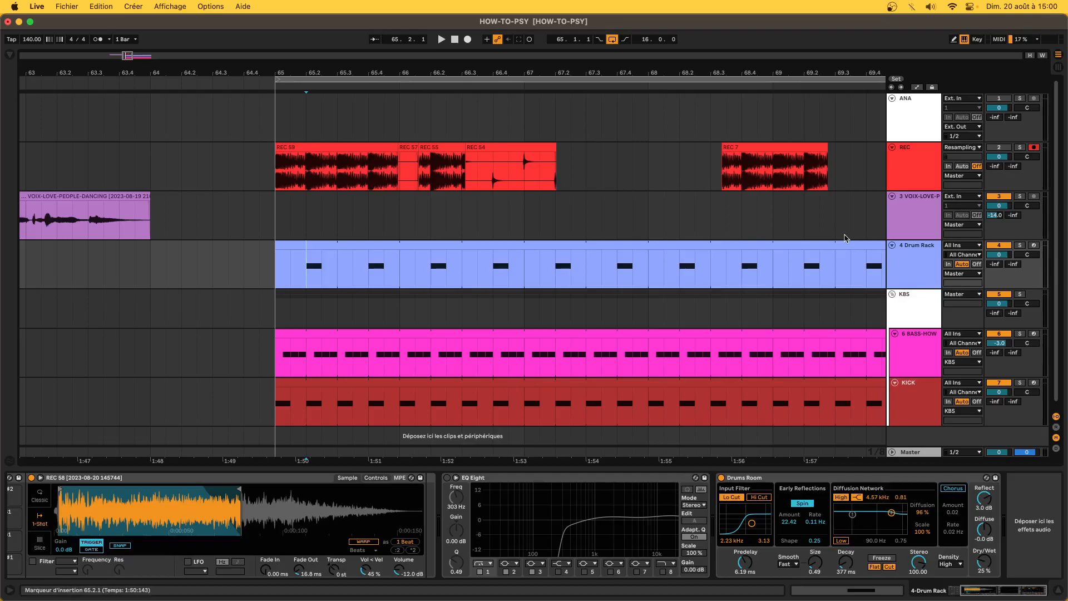
scroll(534, 270, "down", 4)
left_click(911, 262)
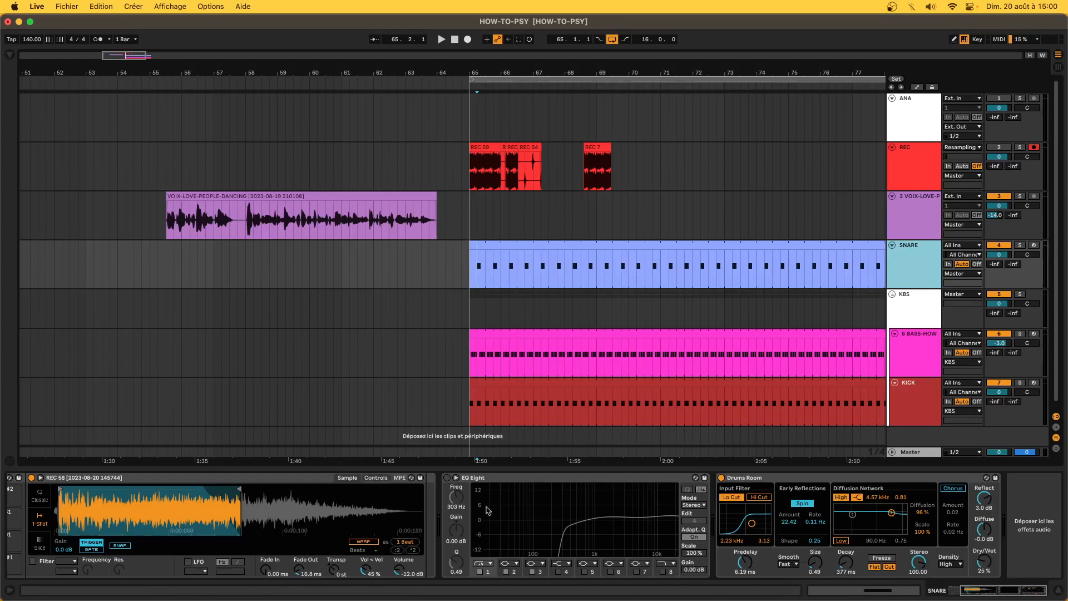
- Move the EQ Eight after the Drums Room reverb, turn it on and set its low-cut frequency to 138 Hz, checking it in playback
left_click(487, 480)
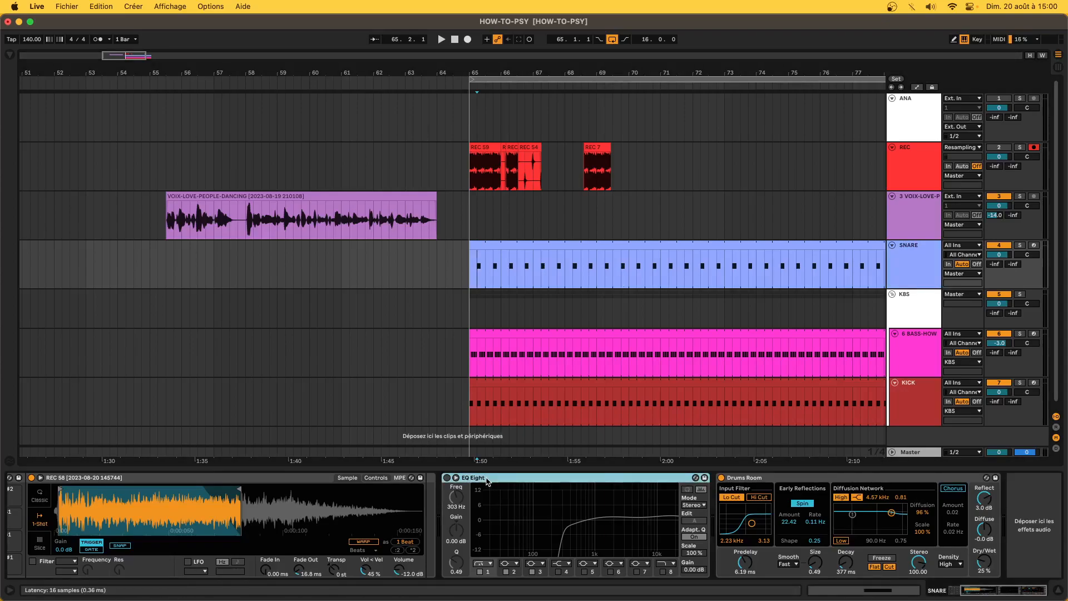
left_click_drag(900, 544, 901, 543)
left_click(737, 477)
mouse_move(747, 497)
left_mouse_down()
mouse_move(747, 535)
mouse_move(747, 508)
left_mouse_up()
key("space")
key("space")
- Group the Drum Rack, the reverb and the EQ Eight into one Instrument Rack and name it SNARE-HOWTO
left_click(762, 475)
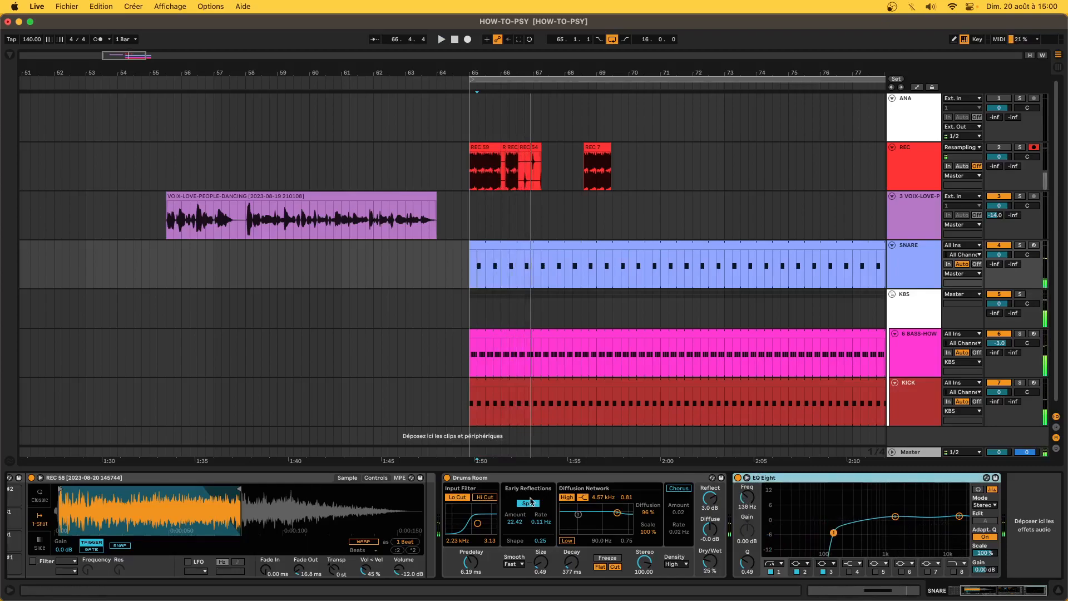
scroll(532, 500, "left", 5)
left_click(66, 479, "shift")
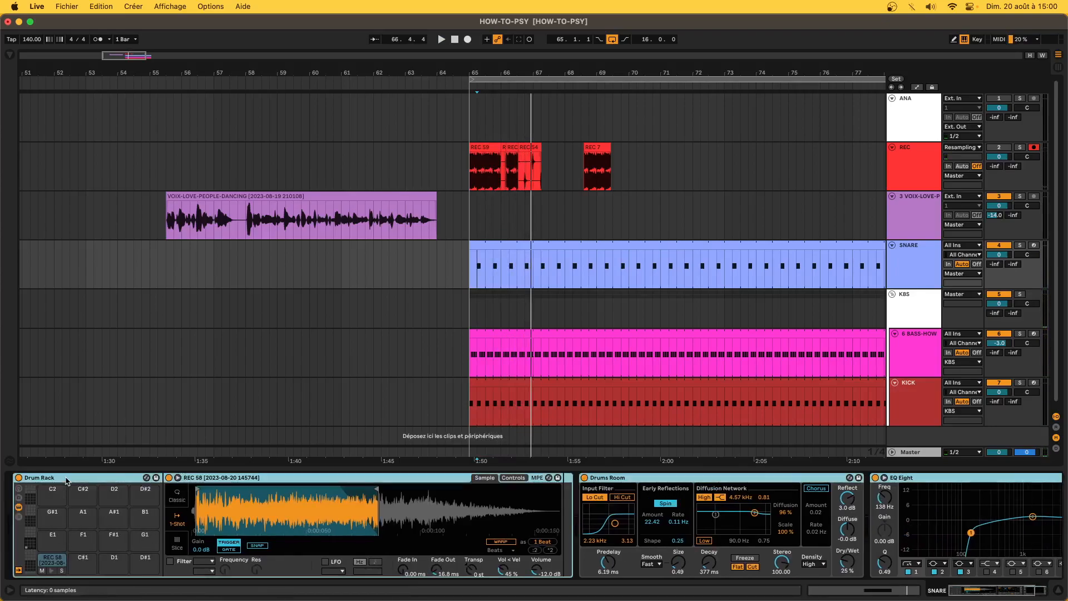
key("super+g")
key("super+r")
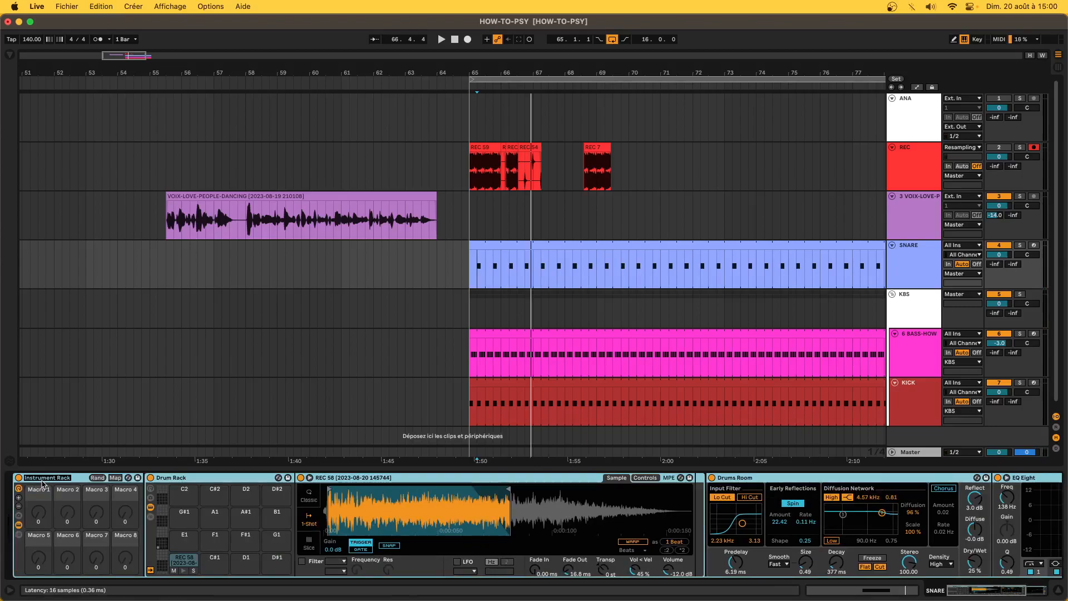
type("SNARE-HOWTO")
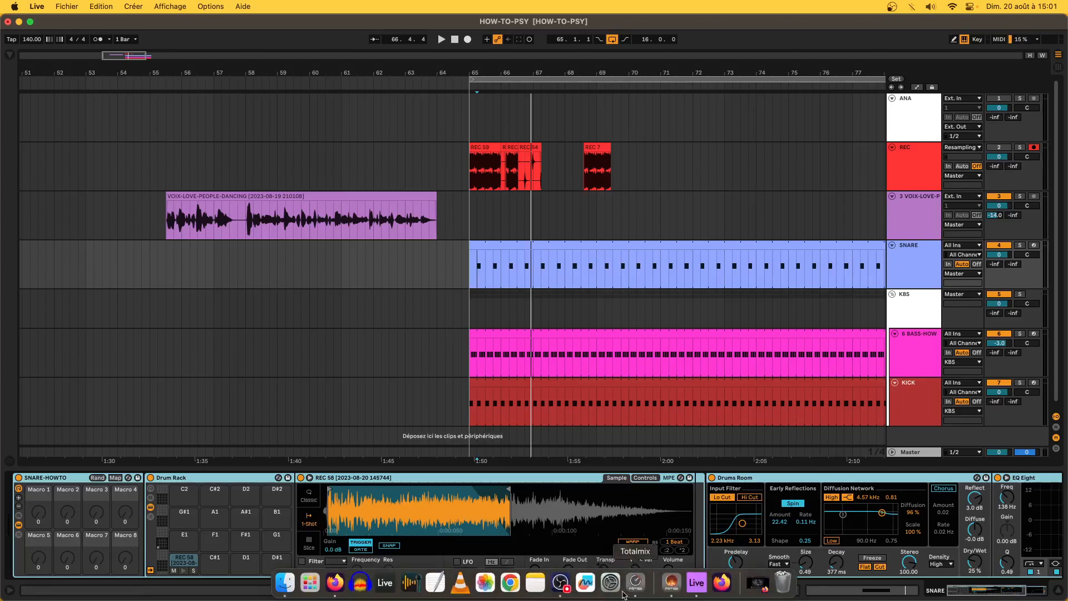
left_click(563, 591)
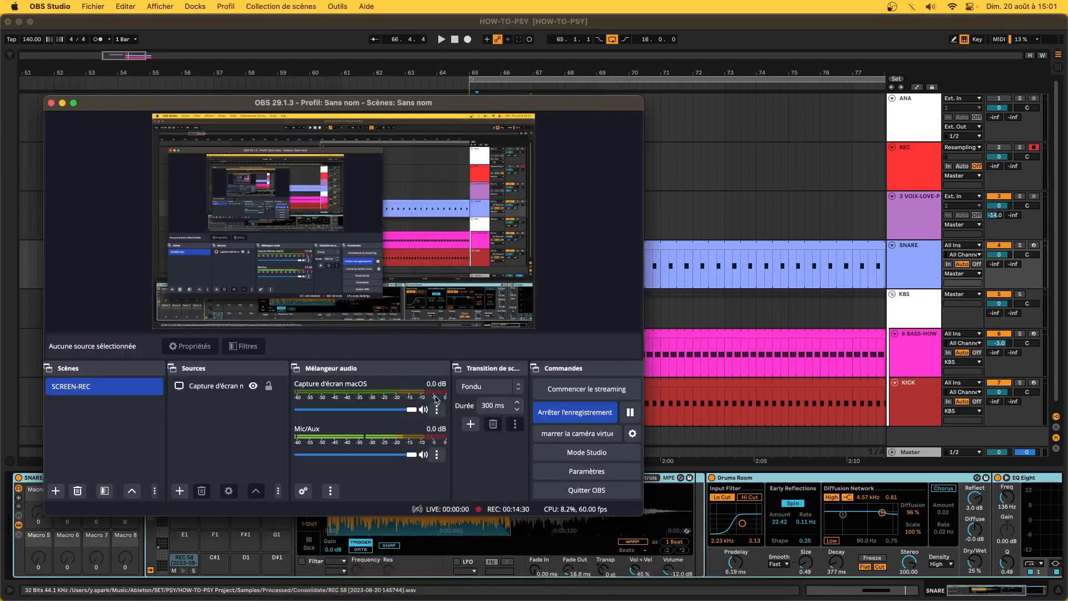